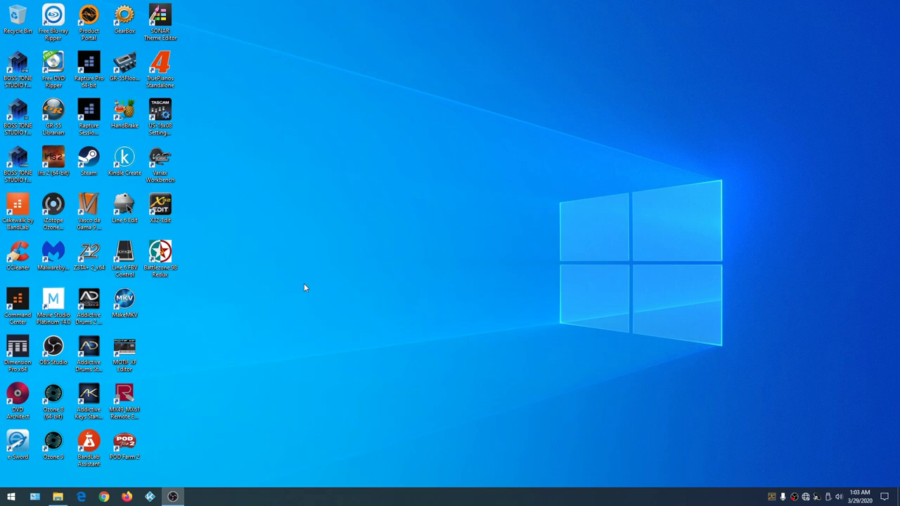
# Check in Device Manager that the BEHRINGER X-USB appears under the USB 2.0 audio devices and the audio inputs and outputs
pyautogui.rightClick(12, 497)
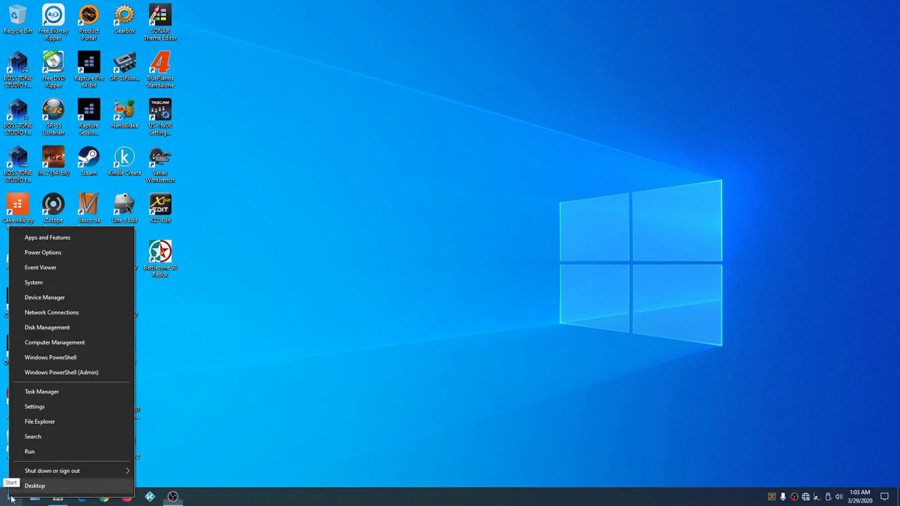
pyautogui.click(74, 296)
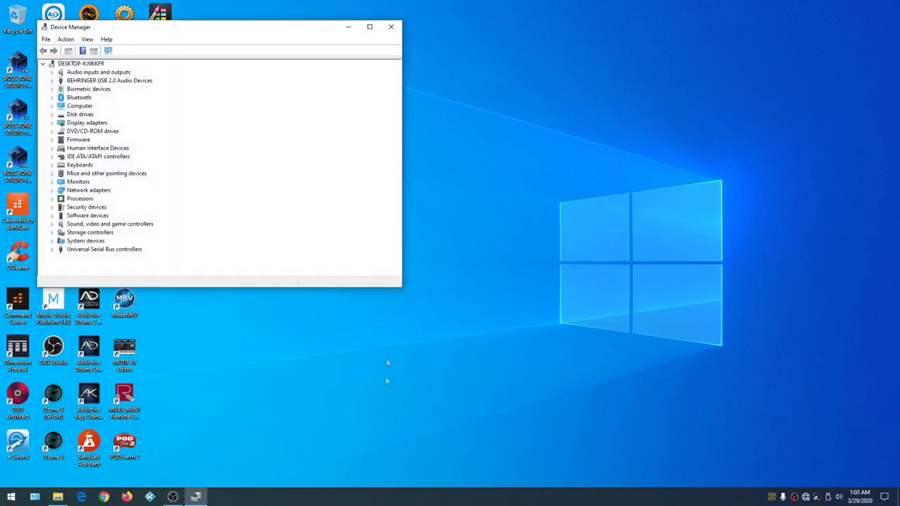
pyautogui.moveTo(206, 30); pyautogui.dragTo(358, 57)
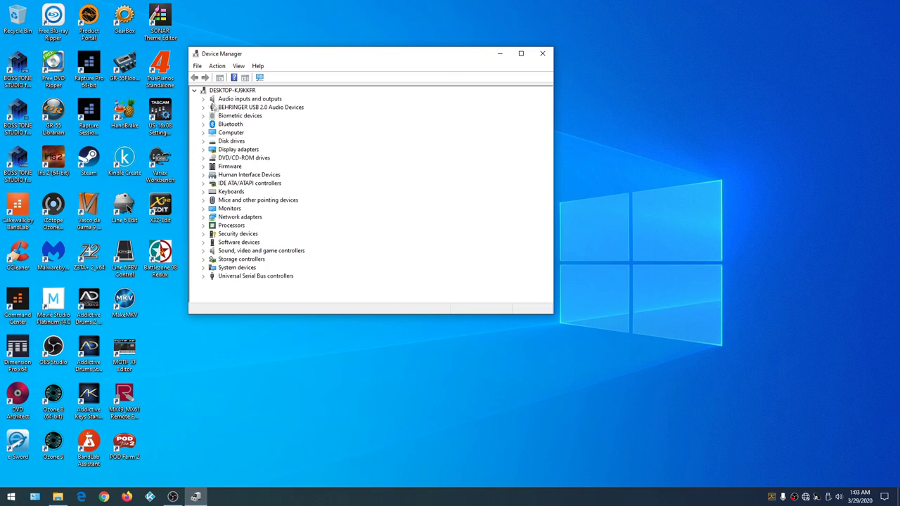
pyautogui.click(202, 107)
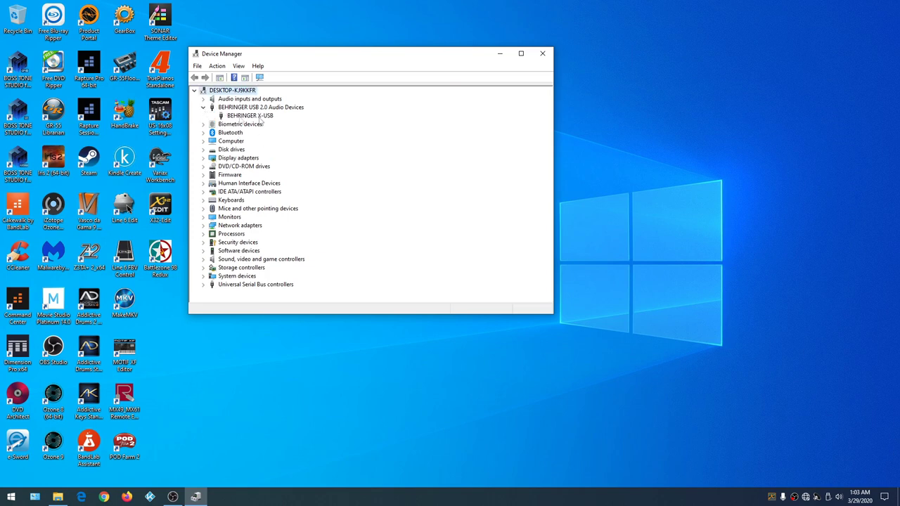
pyautogui.click(203, 100)
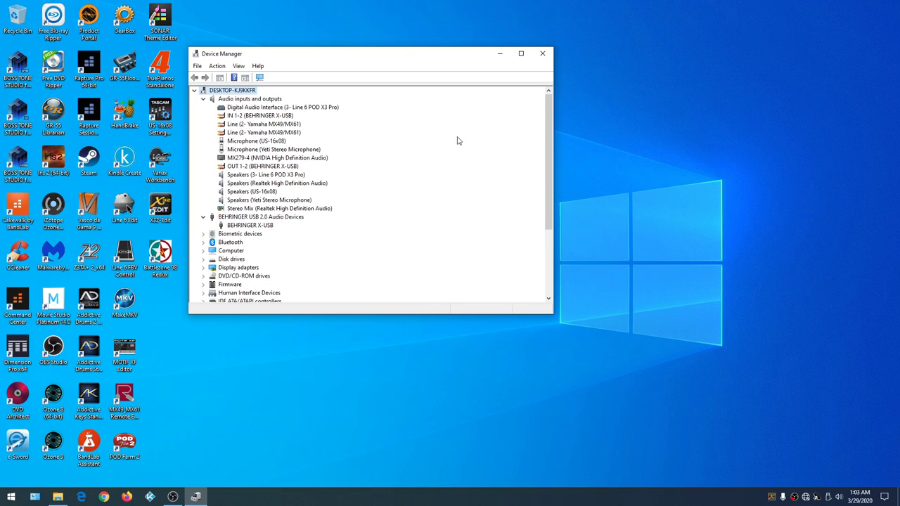
pyautogui.click(543, 54)
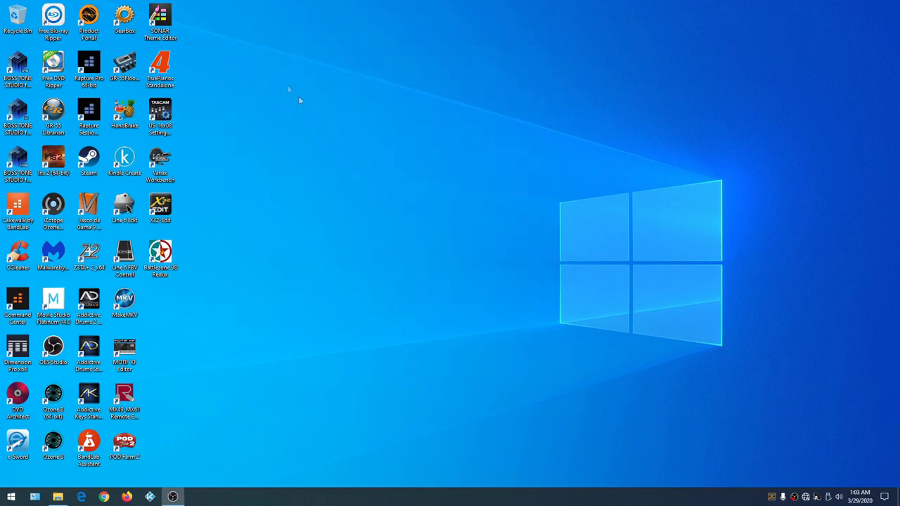
# Launch X32 Edit, connect to the detected X32P mixer and synchronize the settings from mixer to PC
pyautogui.doubleClick(158, 205)
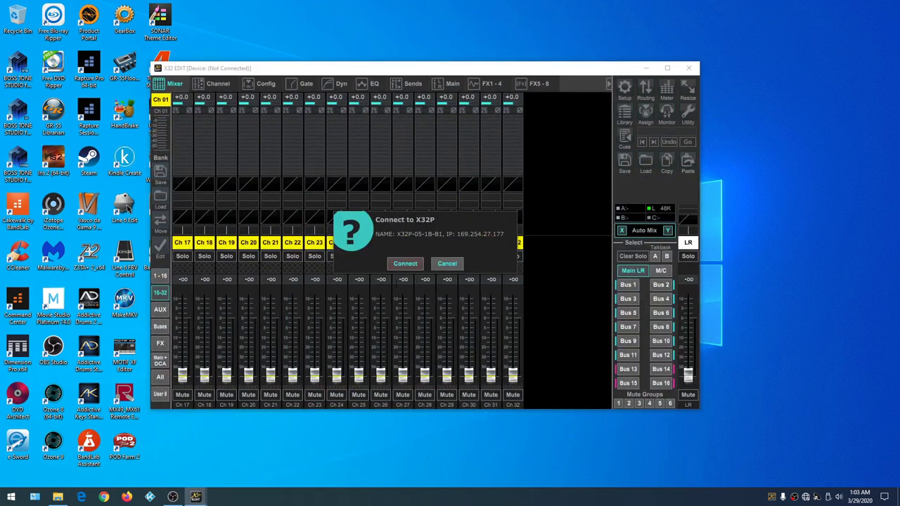
pyautogui.click(404, 267)
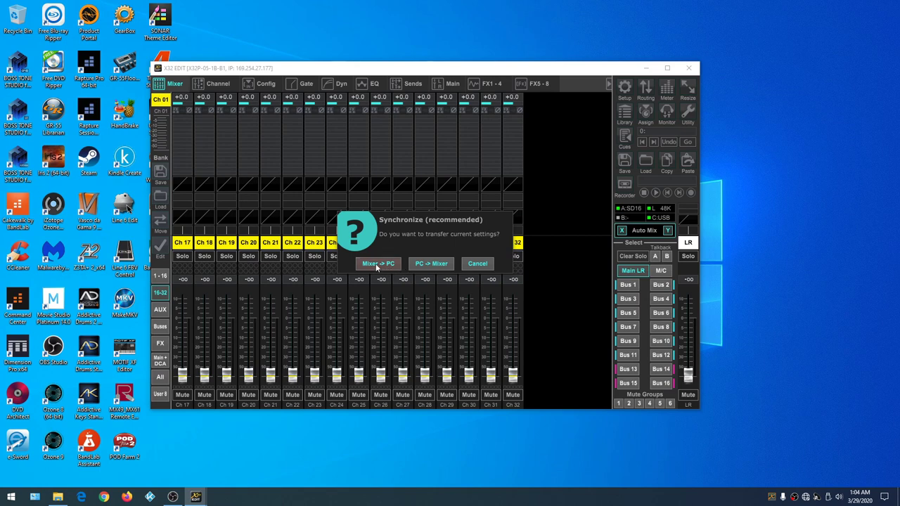
pyautogui.click(377, 264)
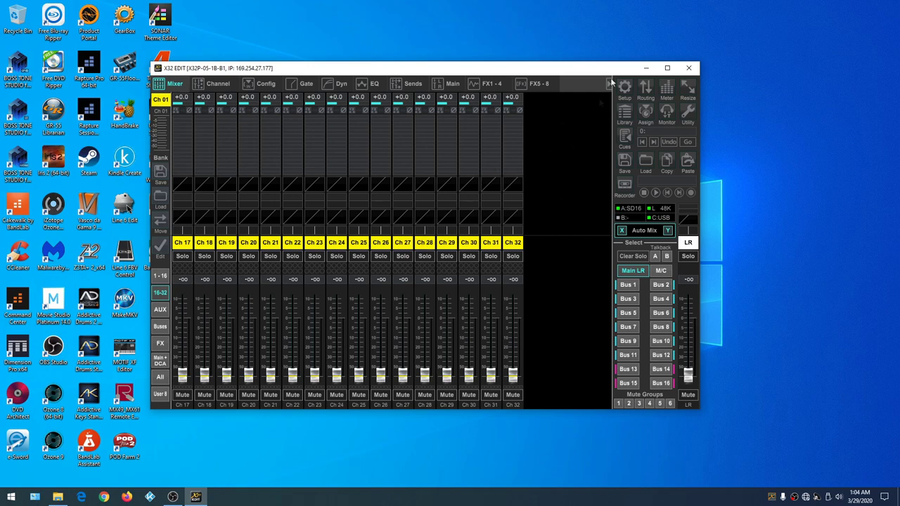
# Maximize the X32 Edit window and scale the interface to fit the window height
pyautogui.click(666, 69)
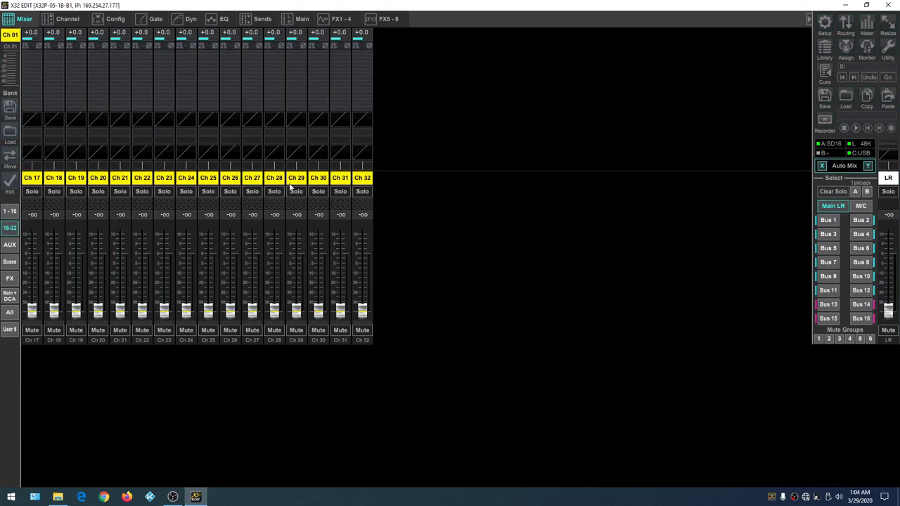
pyautogui.click(887, 24)
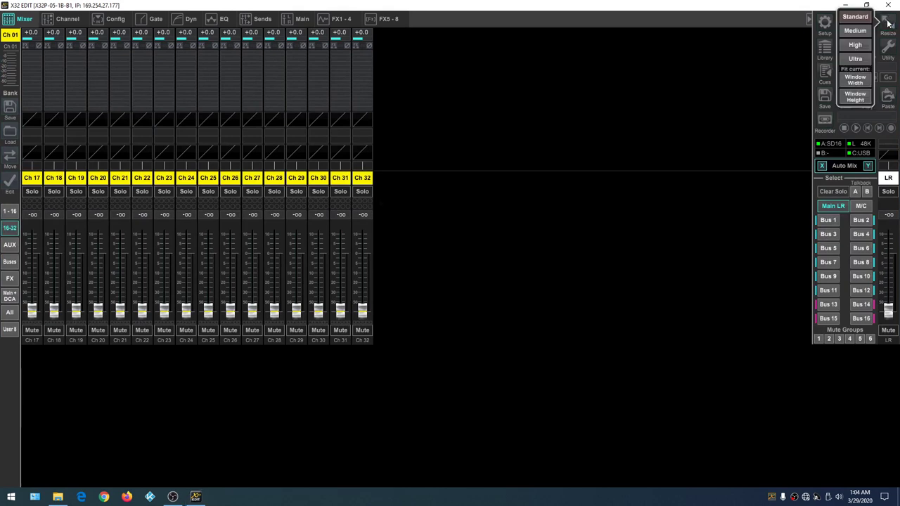
pyautogui.click(856, 78)
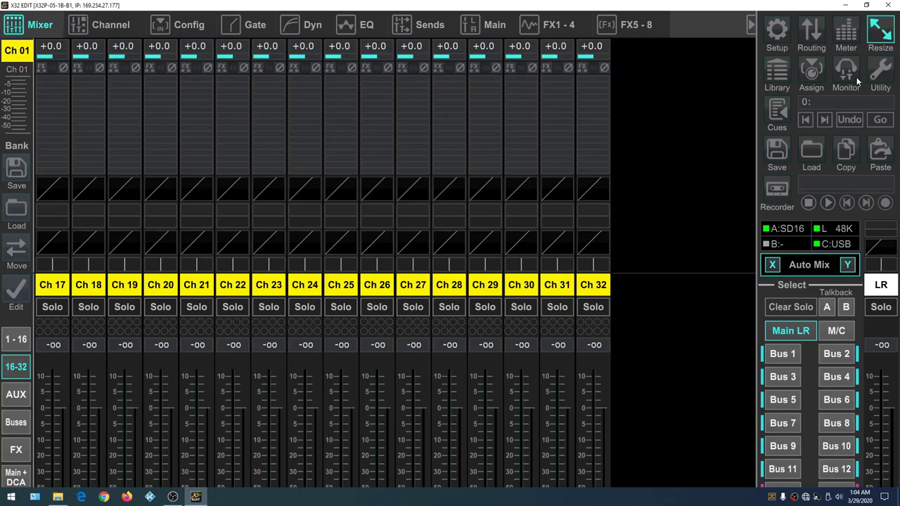
pyautogui.click(879, 34)
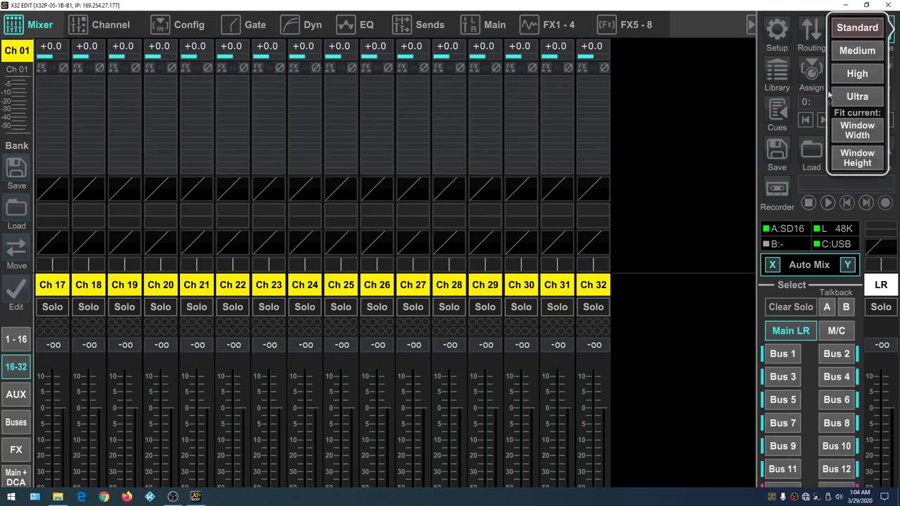
pyautogui.click(855, 162)
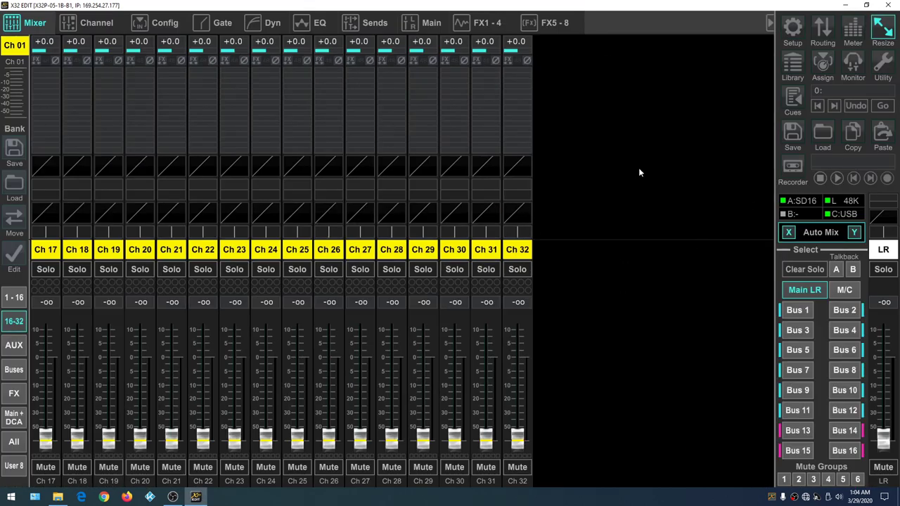
# In the mixer setup, set the sample rate to 44.1 kHz and use Cues for show control
pyautogui.click(793, 29)
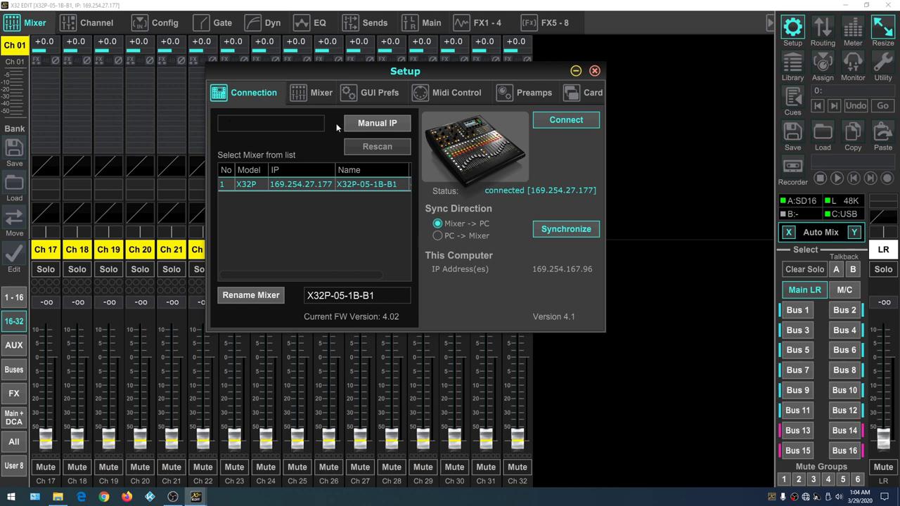
pyautogui.click(315, 93)
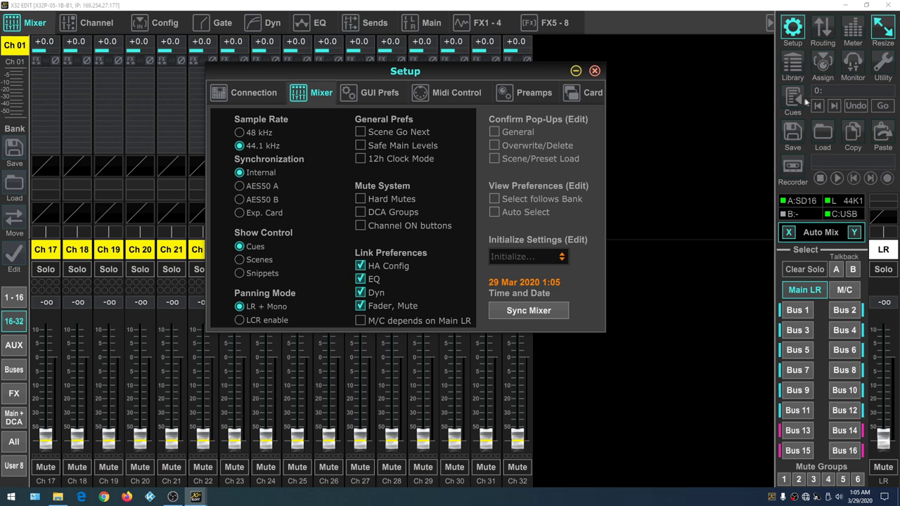
pyautogui.click(239, 260)
pyautogui.click(239, 272)
pyautogui.click(239, 246)
# Look through the cue, scene and snippet lists in Show Control, and close the window
pyautogui.click(793, 102)
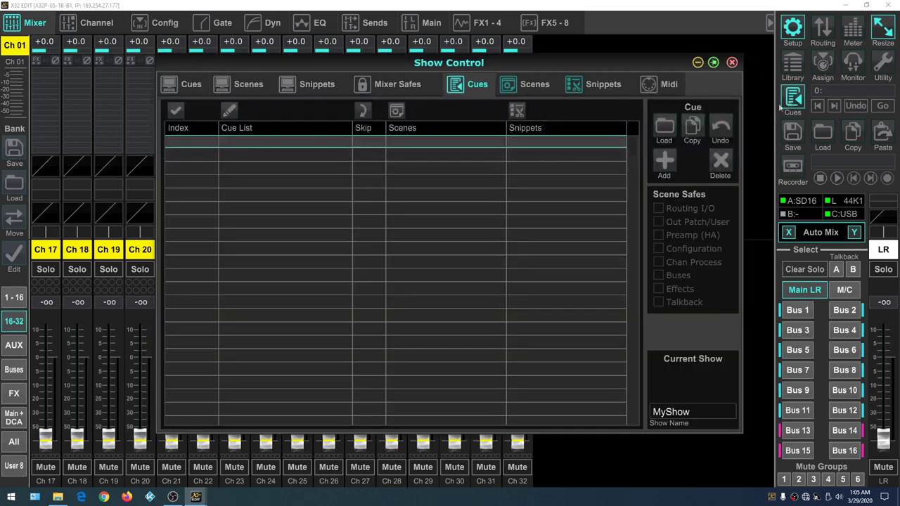
pyautogui.click(537, 84)
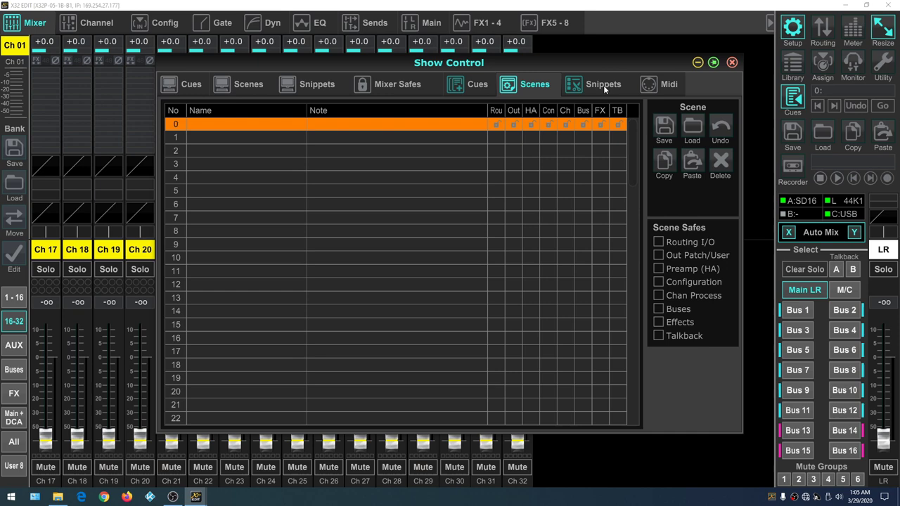
pyautogui.click(603, 85)
pyautogui.click(543, 86)
pyautogui.click(483, 87)
pyautogui.click(537, 85)
pyautogui.click(612, 85)
pyautogui.click(475, 85)
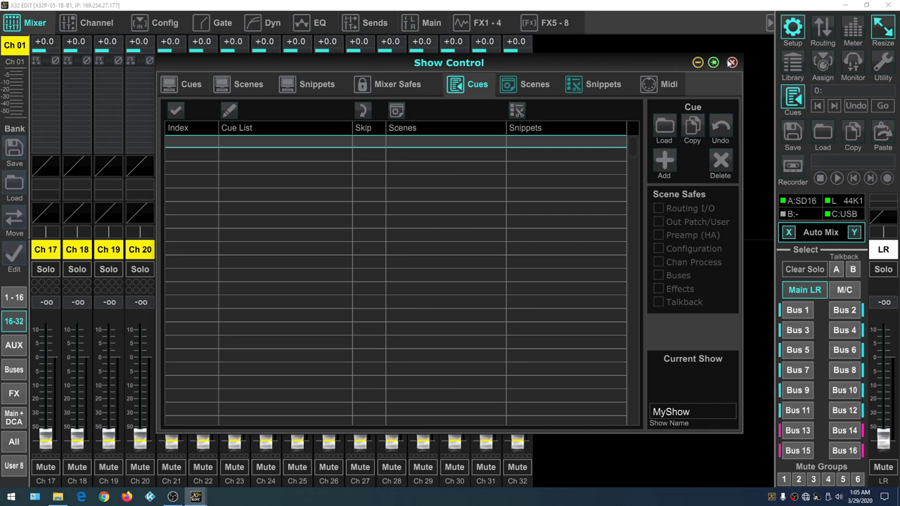
pyautogui.click(731, 63)
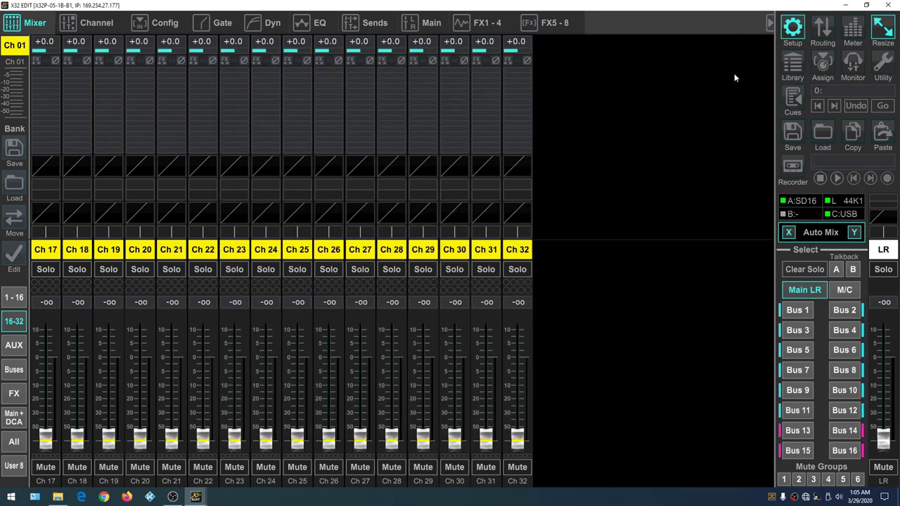
# In the mixer setup, enable LCR panning, Scene Go Next, Safe Main Levels and the General, Overwrite/Delete and Scene/Preset Load confirmation pop-ups
pyautogui.click(793, 27)
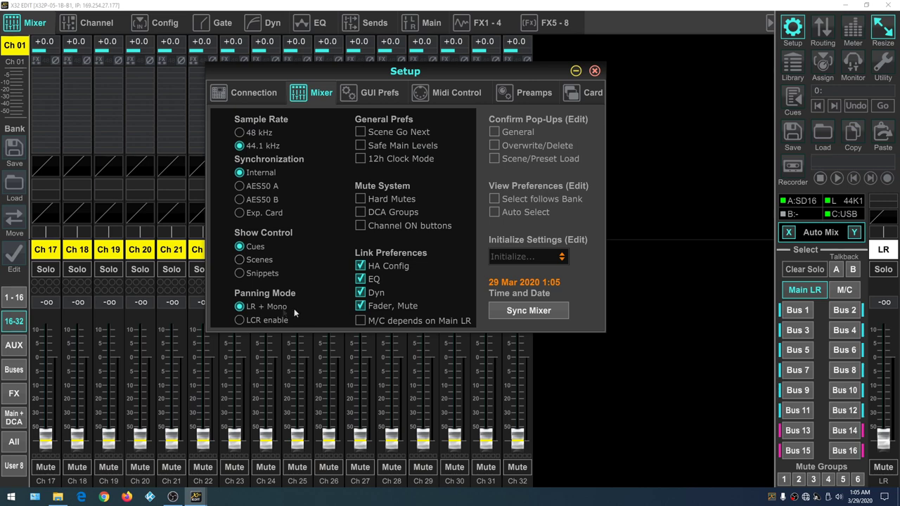
pyautogui.click(239, 321)
pyautogui.click(366, 133)
pyautogui.click(362, 146)
pyautogui.click(407, 199)
pyautogui.click(408, 197)
pyautogui.click(495, 160)
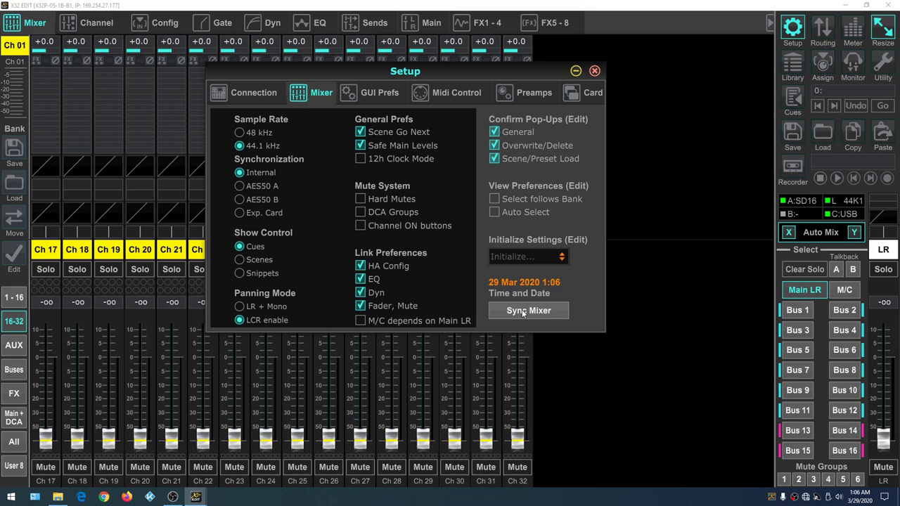
# In the GUI preferences, keep FX 1-8, Recorder, Show Control, Meters, RTA, Library, Monitor and Assign Set A-C always on top
pyautogui.click(379, 92)
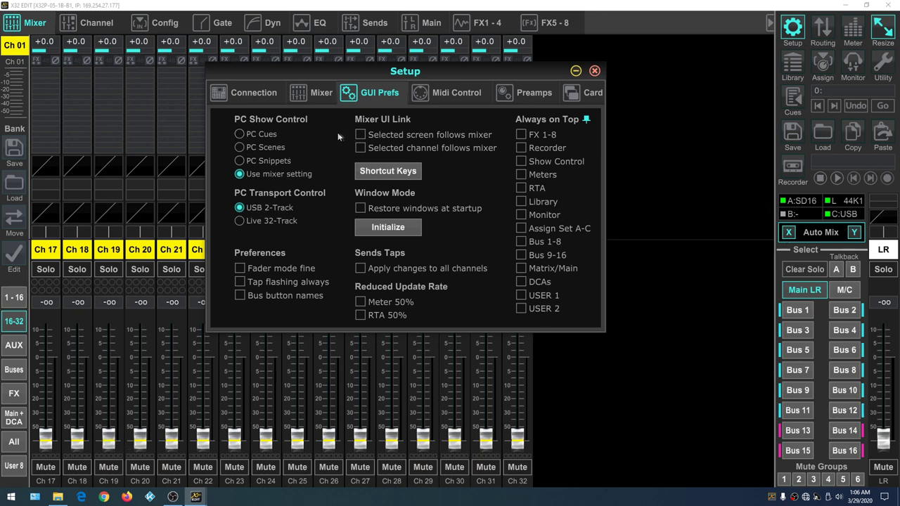
pyautogui.click(521, 135)
pyautogui.click(521, 149)
pyautogui.click(521, 162)
pyautogui.click(522, 175)
pyautogui.click(521, 201)
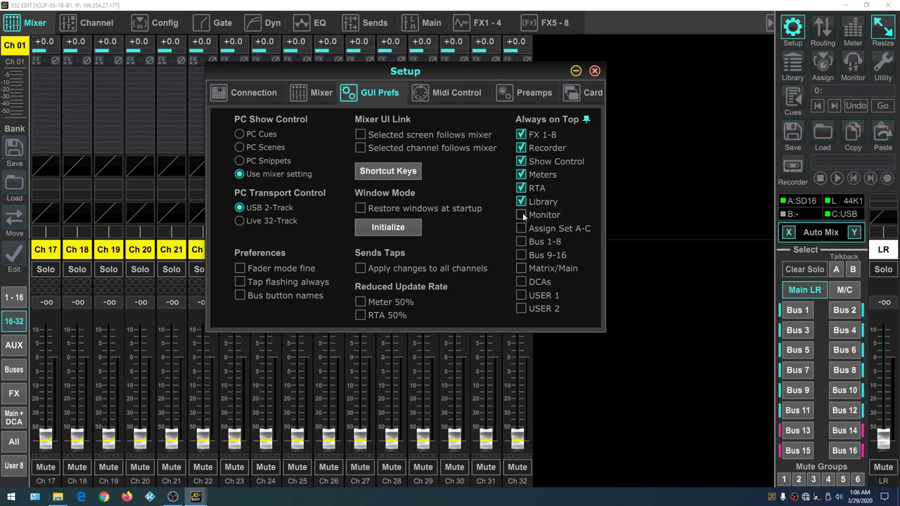
pyautogui.click(521, 215)
pyautogui.click(521, 229)
# Enable the Fader mode fine, Tap flashing always and Bus button names preferences
pyautogui.click(239, 270)
pyautogui.click(240, 282)
pyautogui.click(240, 295)
# Make the selected screen and selected channel follow the mixer, with USB 2-Track as the PC transport control
pyautogui.click(361, 134)
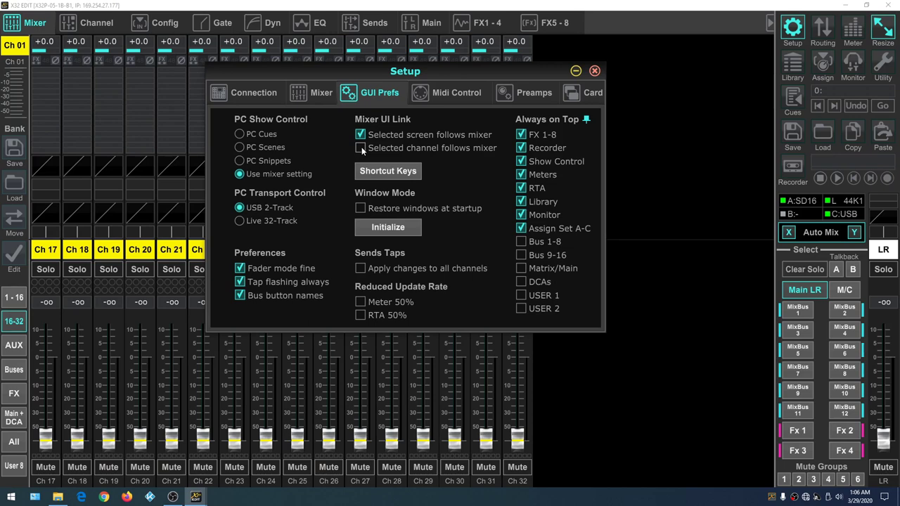
pyautogui.click(360, 147)
pyautogui.click(240, 220)
pyautogui.click(240, 208)
# In the MIDI control setup, enable receiving program change, fader position, channel mute and channel pan CC, and OSC over MIDI Sysex
pyautogui.click(460, 91)
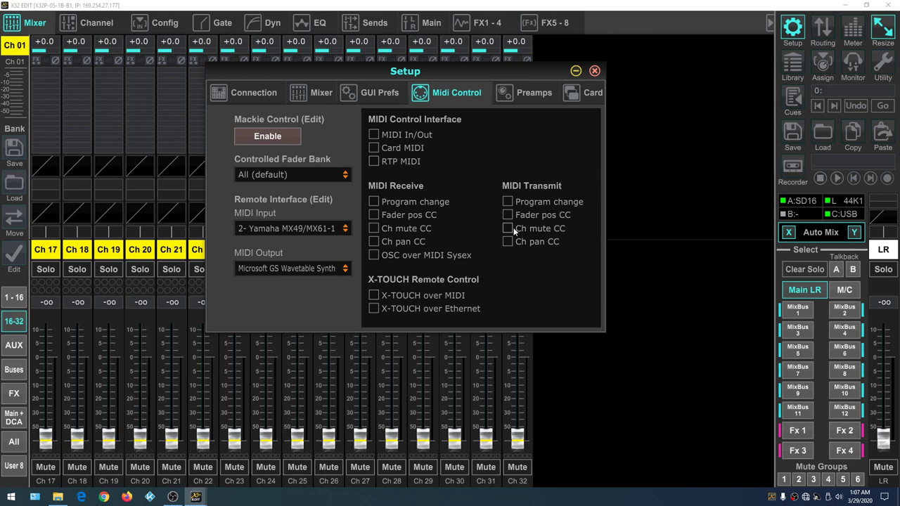
pyautogui.click(374, 202)
pyautogui.click(374, 216)
pyautogui.click(374, 228)
pyautogui.click(374, 241)
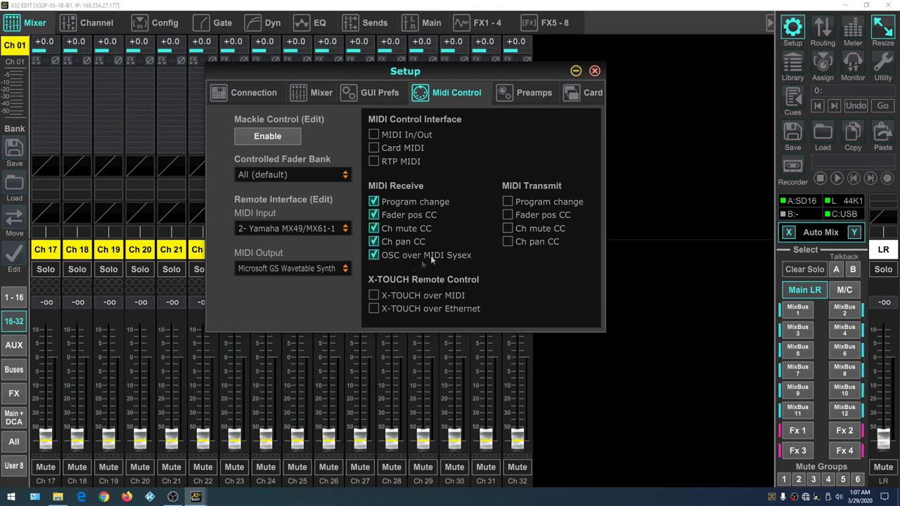
# Enable MIDI transmit for program change, fader position, channel mute and channel pan CC, and turn on the MIDI In/Out interface
pyautogui.click(508, 202)
pyautogui.click(507, 215)
pyautogui.click(508, 228)
pyautogui.click(507, 242)
pyautogui.click(374, 134)
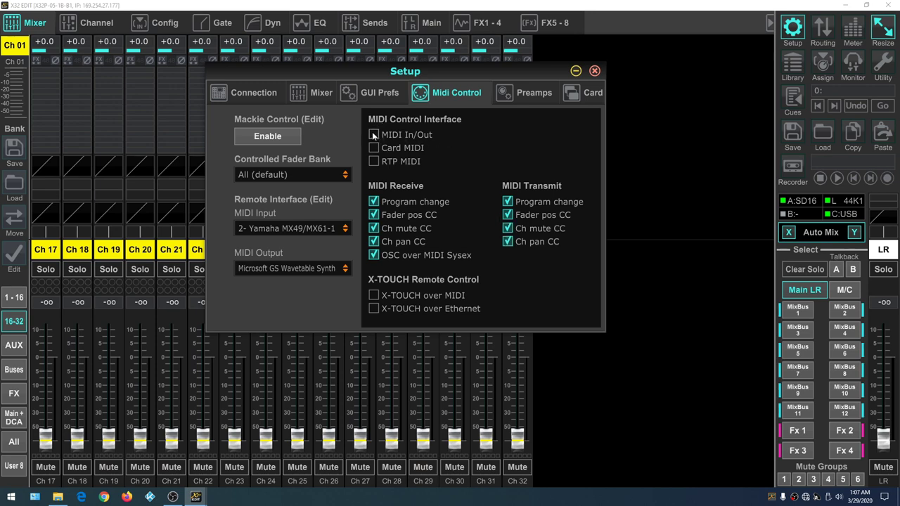
# Set the remote MIDI output to X-USB MIDI OUT and input to X-USB MIDI IN, and enable Mackie Control
pyautogui.click(345, 268)
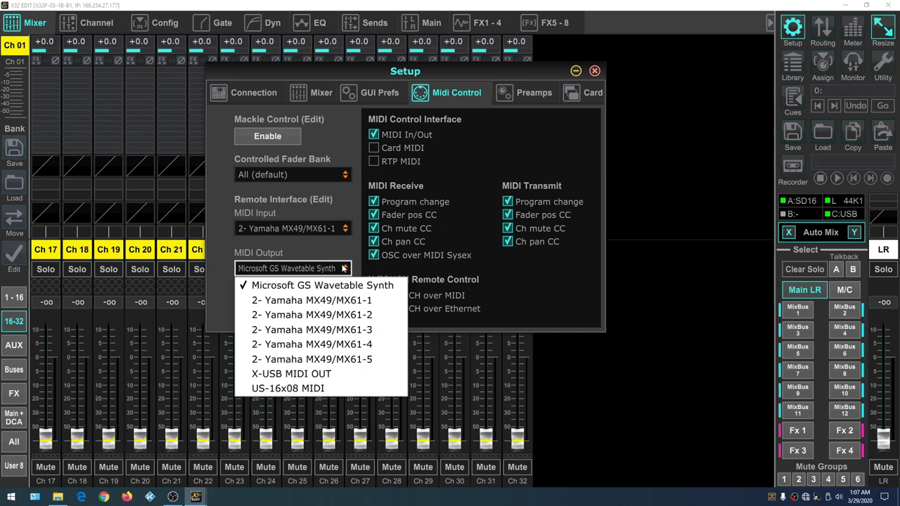
pyautogui.click(350, 376)
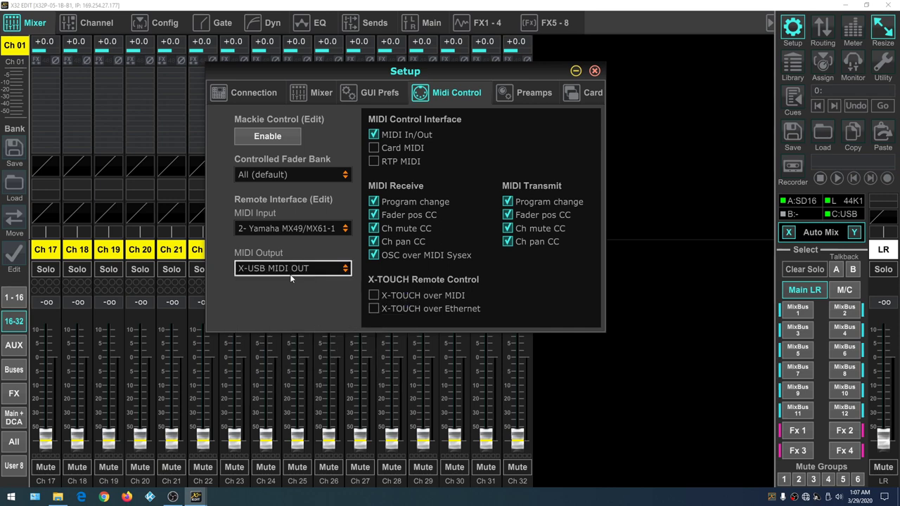
pyautogui.click(348, 228)
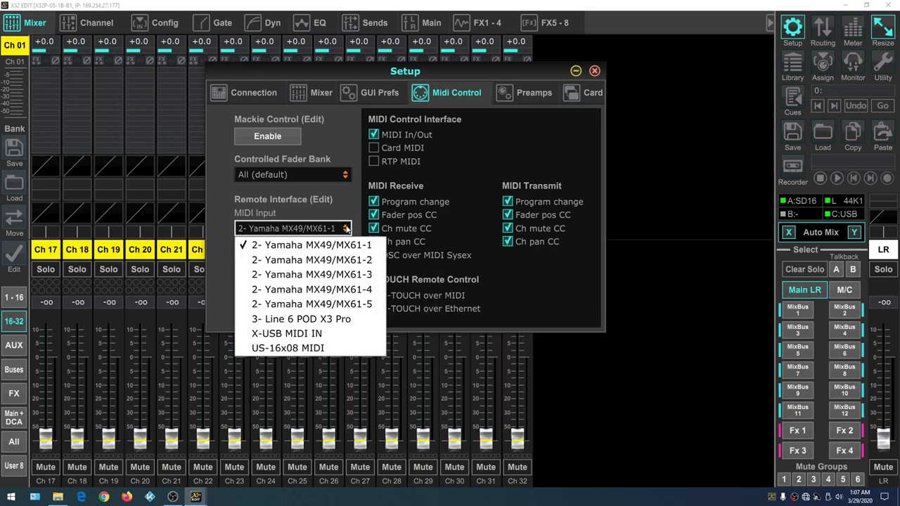
pyautogui.click(295, 334)
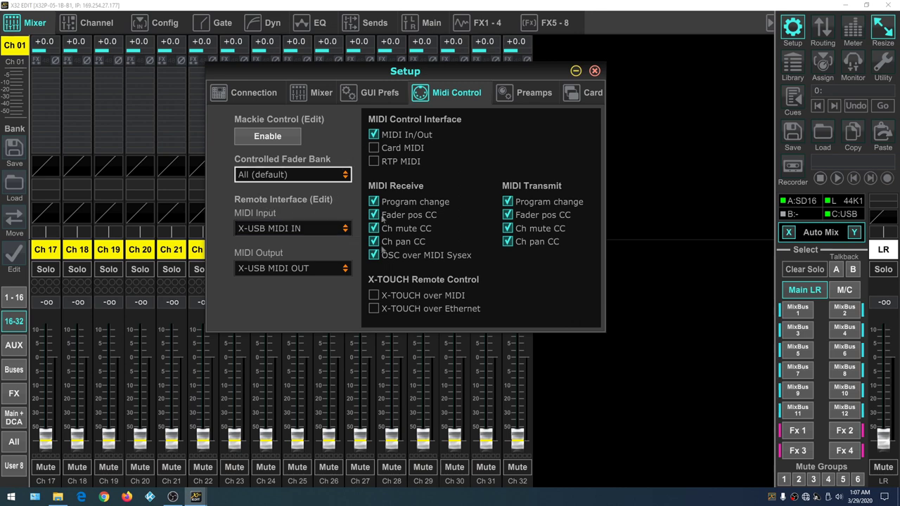
pyautogui.click(274, 138)
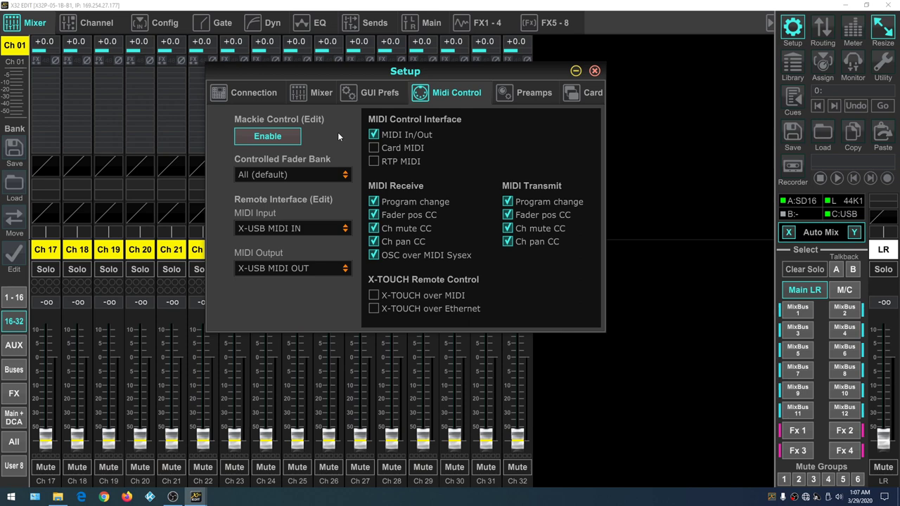
# Switch the X-USB card configuration to 32in / 32out and back to 32in / 8out, closing the setup
pyautogui.click(588, 97)
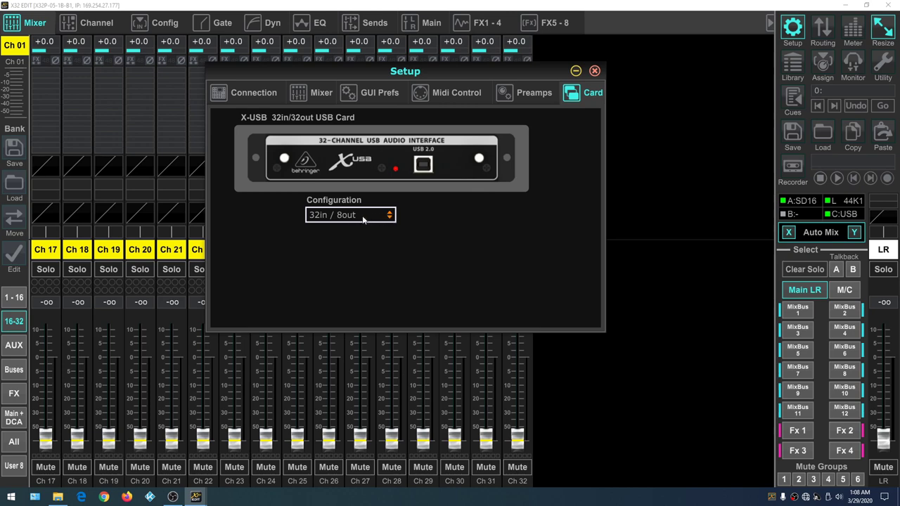
pyautogui.click(390, 217)
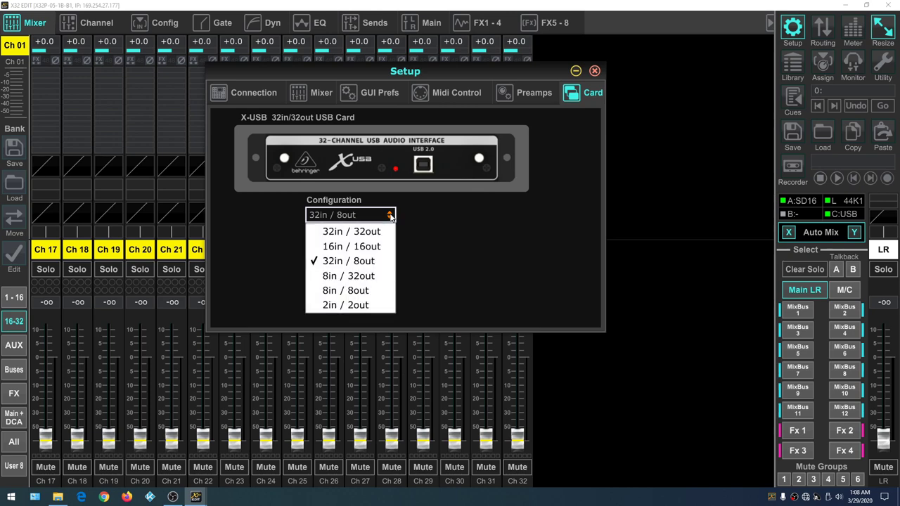
pyautogui.click(379, 232)
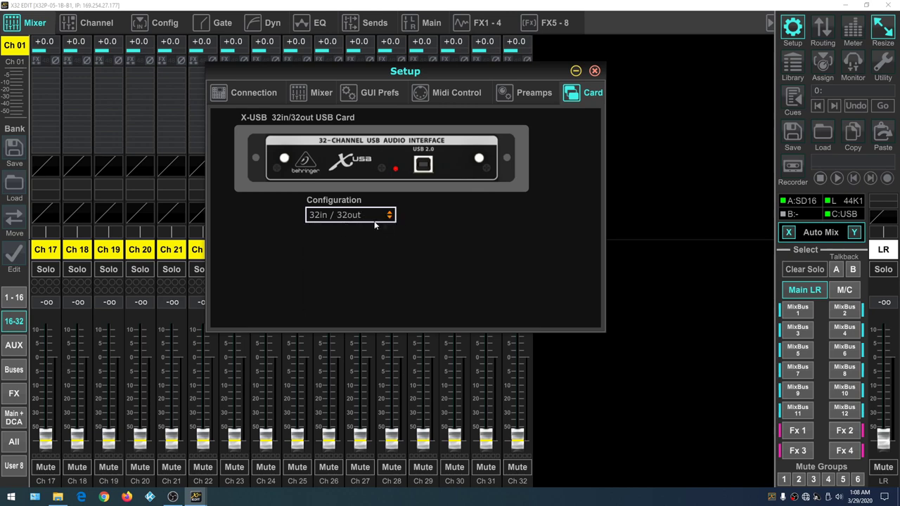
pyautogui.click(390, 217)
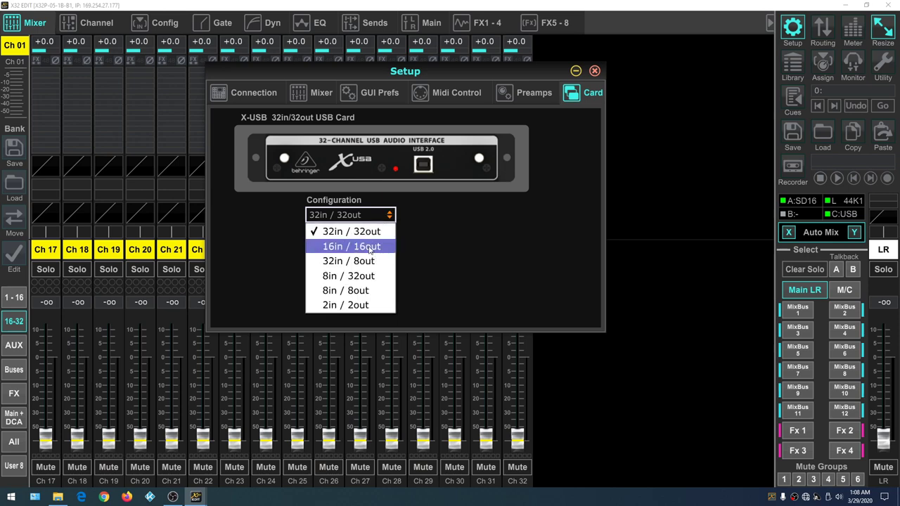
pyautogui.click(366, 264)
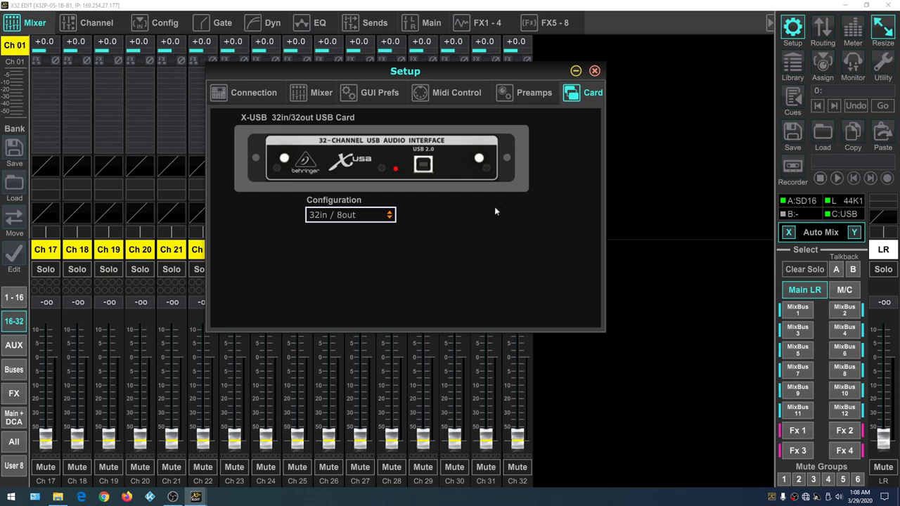
pyautogui.click(595, 70)
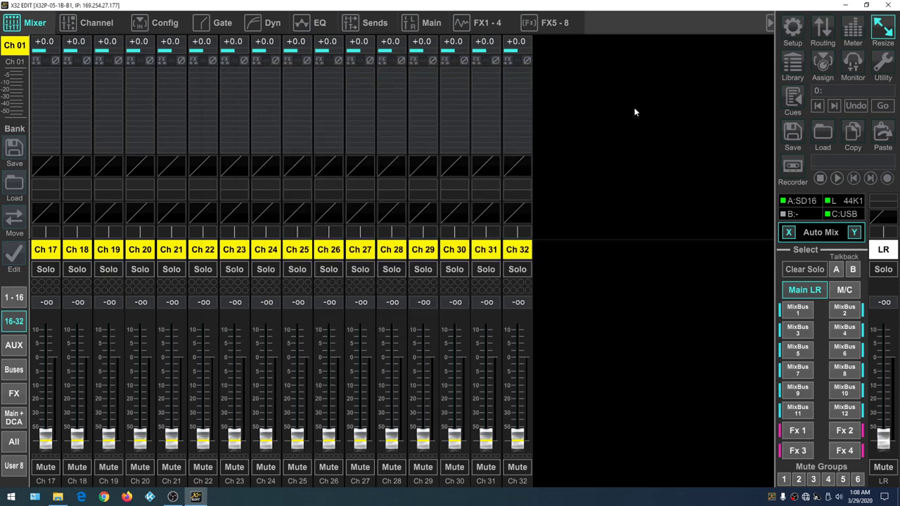
# Set the monitor source to LR + M/C and close the monitor settings
pyautogui.click(854, 64)
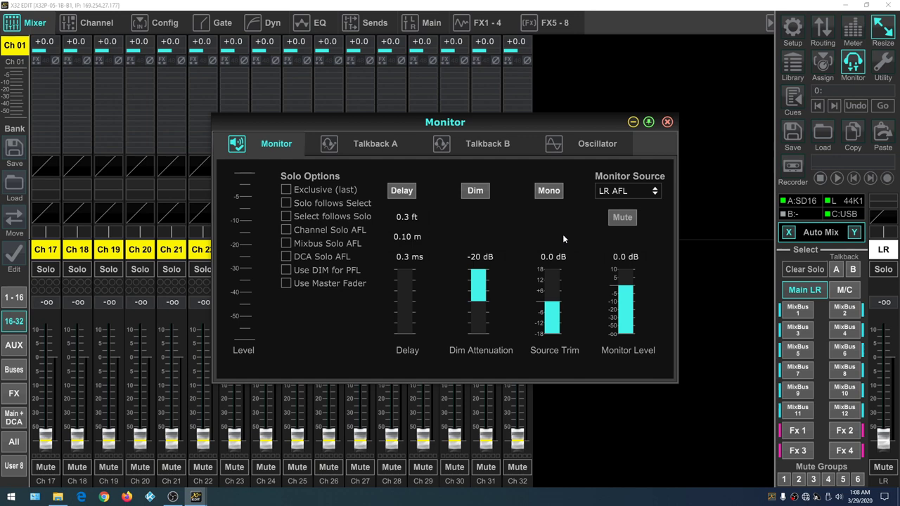
pyautogui.click(656, 188)
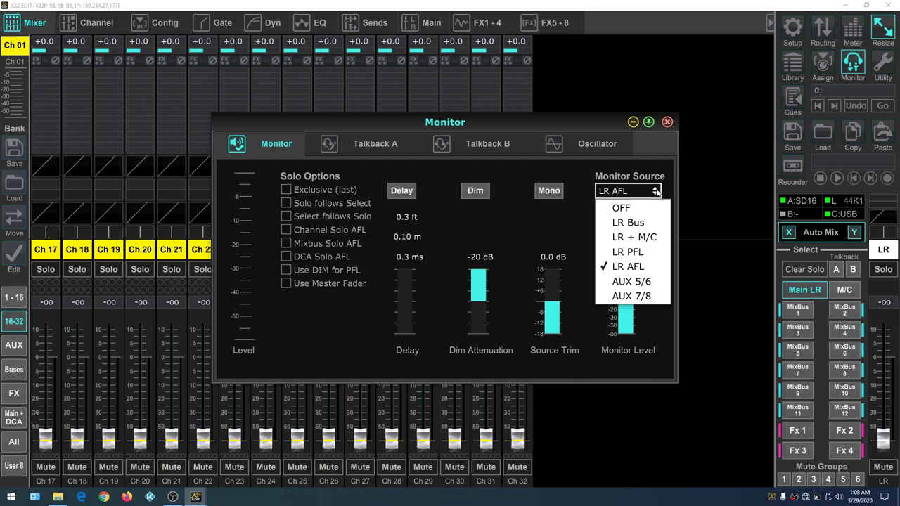
pyautogui.click(640, 240)
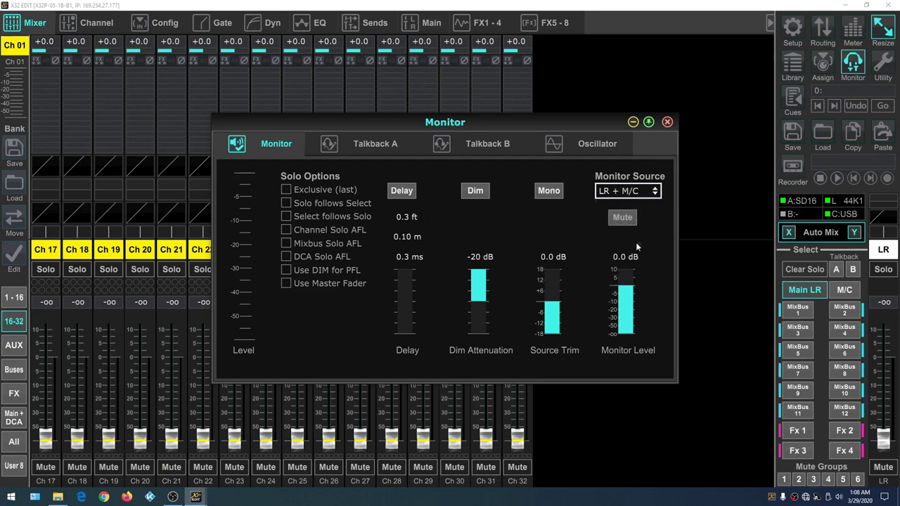
pyautogui.click(667, 123)
# Review the card output routing and assign Card 1-8 as the playback input source for channels 25-32
pyautogui.click(823, 28)
pyautogui.click(196, 70)
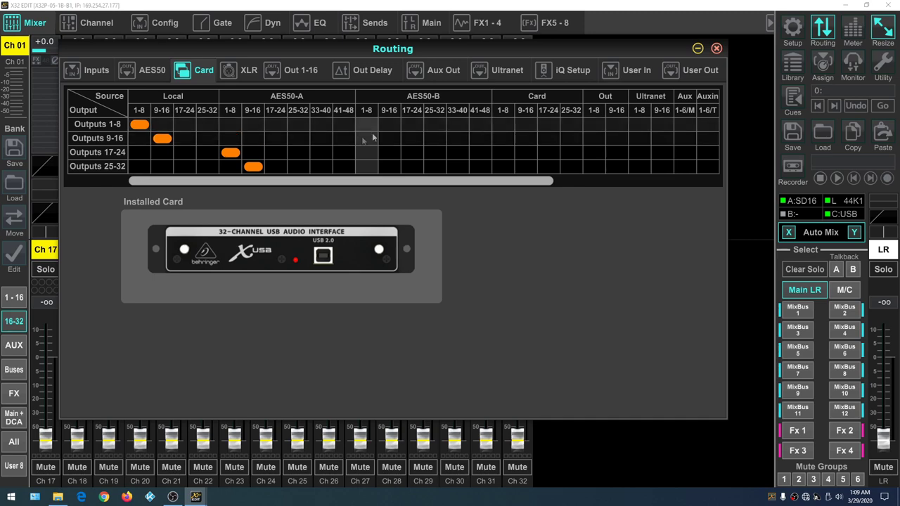
pyautogui.click(91, 72)
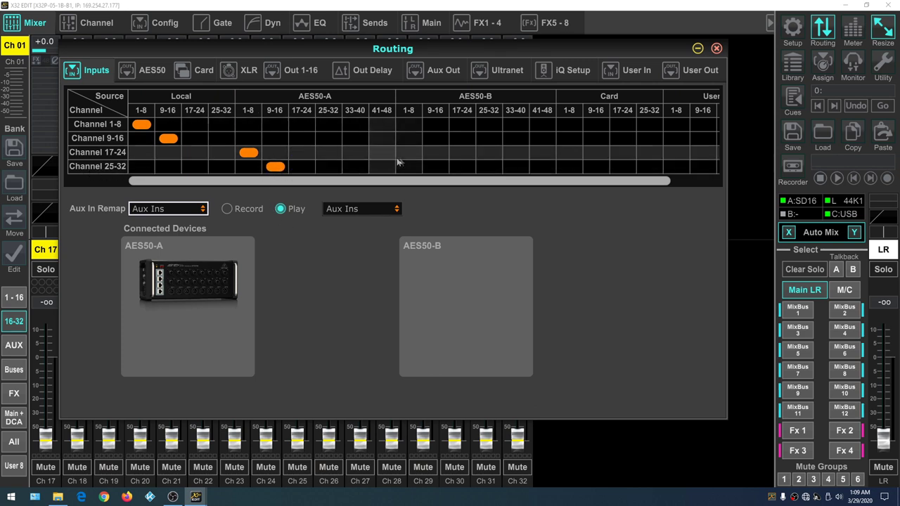
pyautogui.click(571, 167)
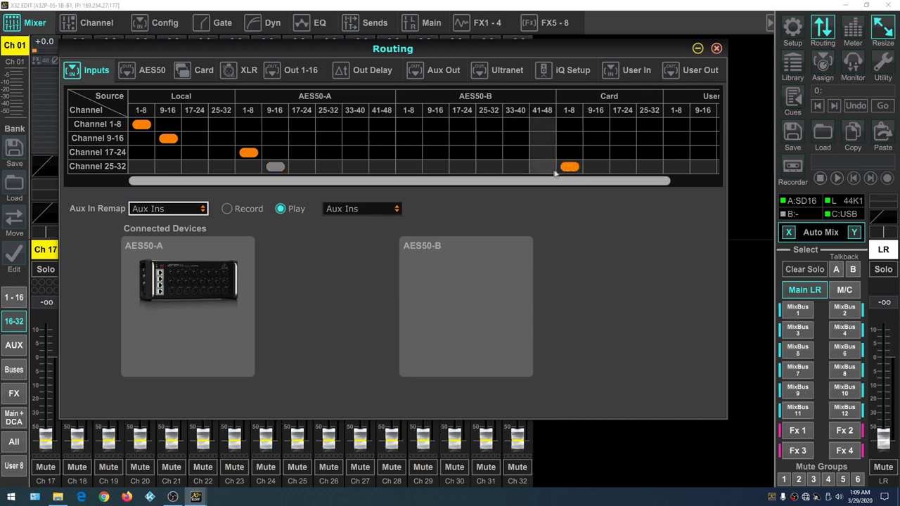
# Assign Card 1-8 as the record input source for channels 25-32 and close the routing settings
pyautogui.click(229, 208)
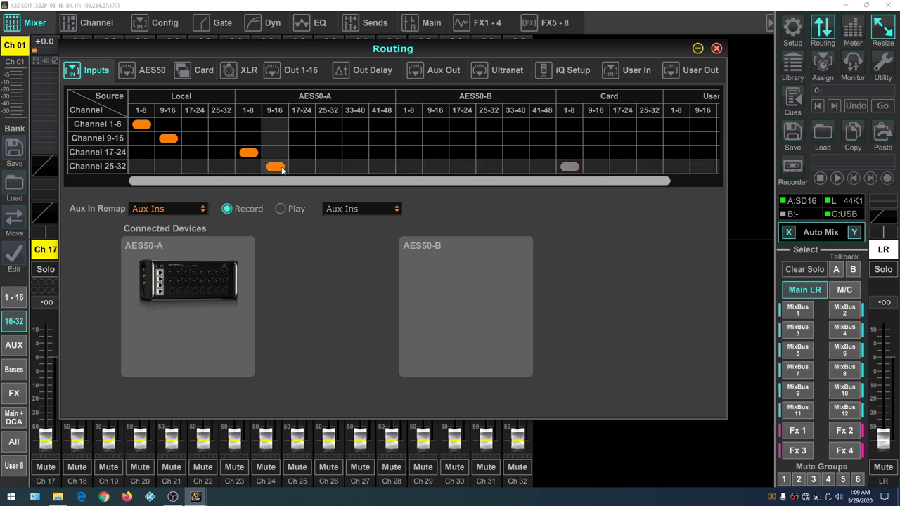
pyautogui.click(569, 167)
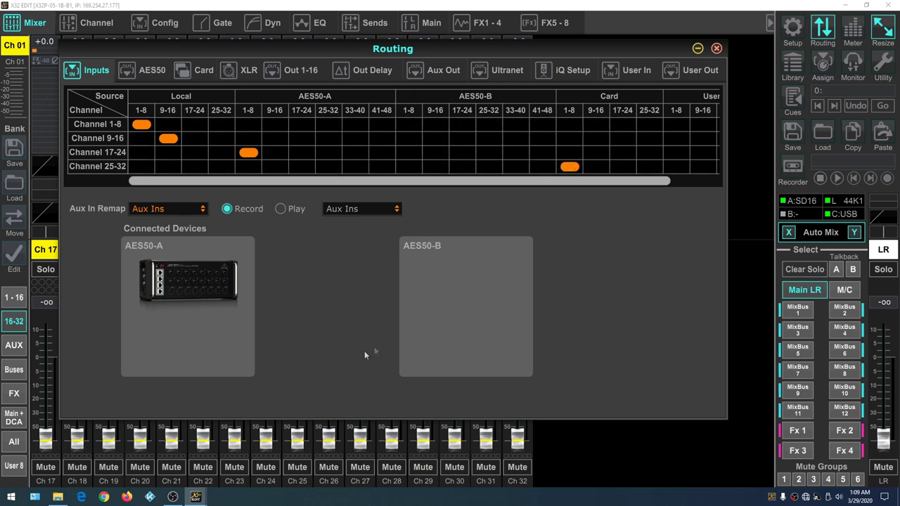
pyautogui.click(716, 49)
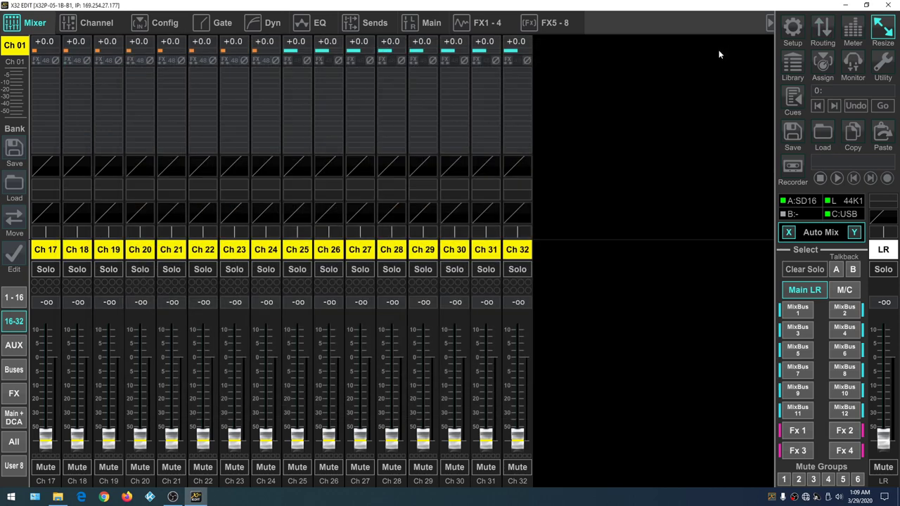
# Minimize the mixer software, launch Cakewalk by BandLab and dismiss its start screen
pyautogui.click(196, 497)
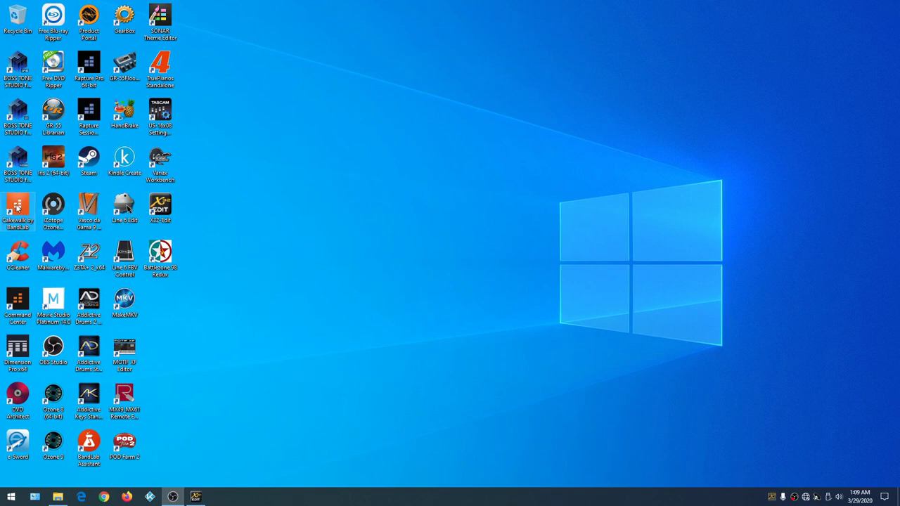
pyautogui.doubleClick(16, 206)
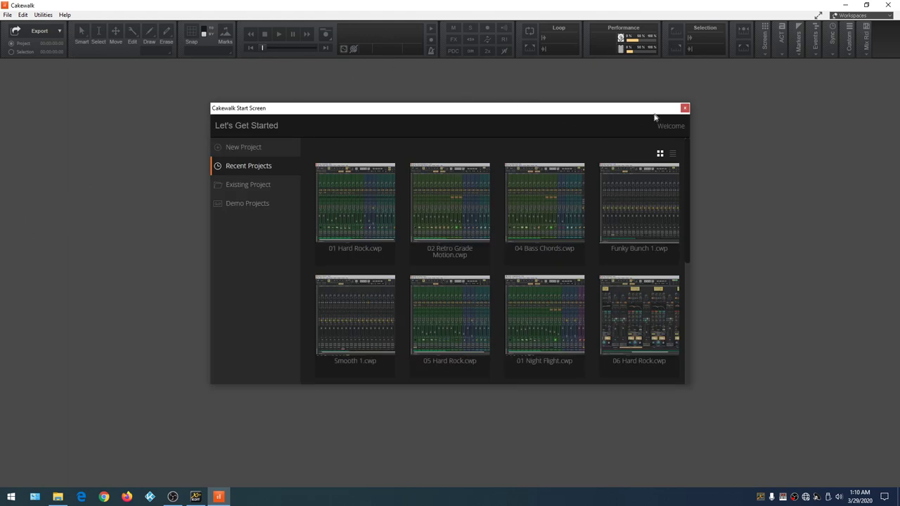
pyautogui.click(685, 107)
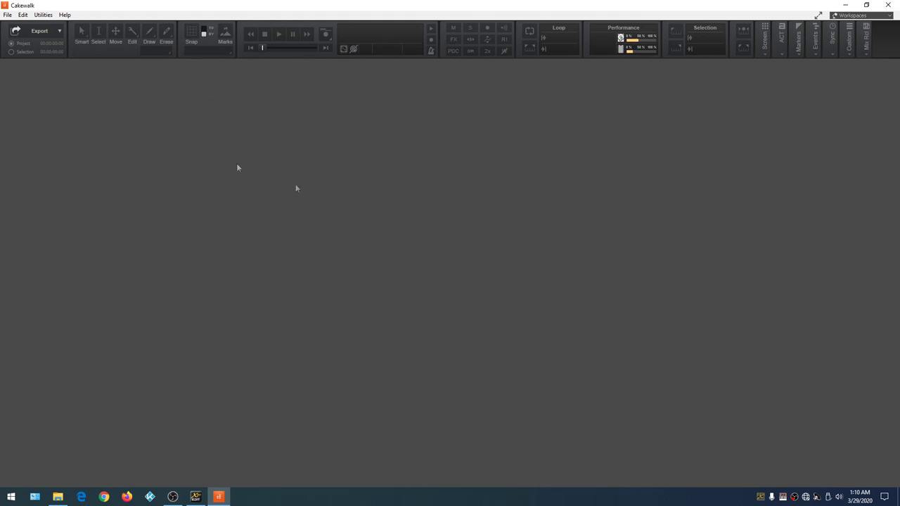
# Open Cakewalk's preferences and disable the Line (2- Yamaha MX49/MX61) audio input driver
pyautogui.click(24, 15)
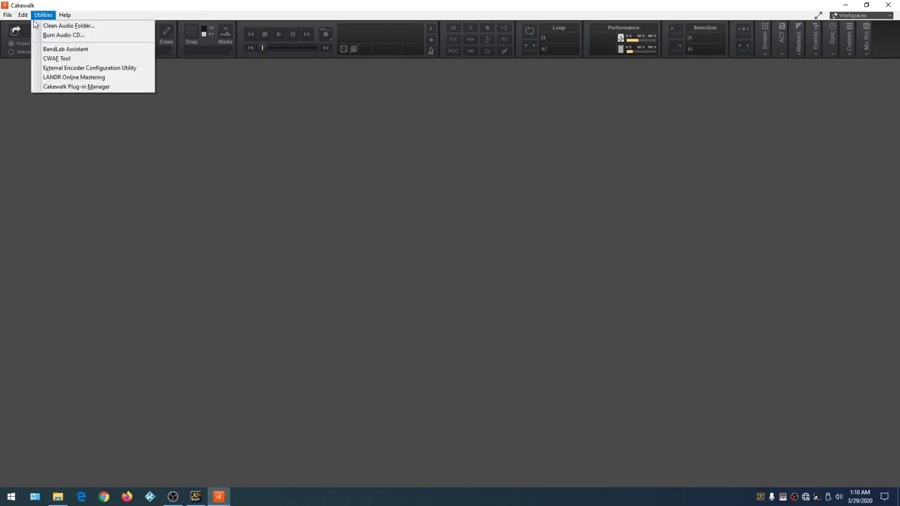
pyautogui.click(34, 26)
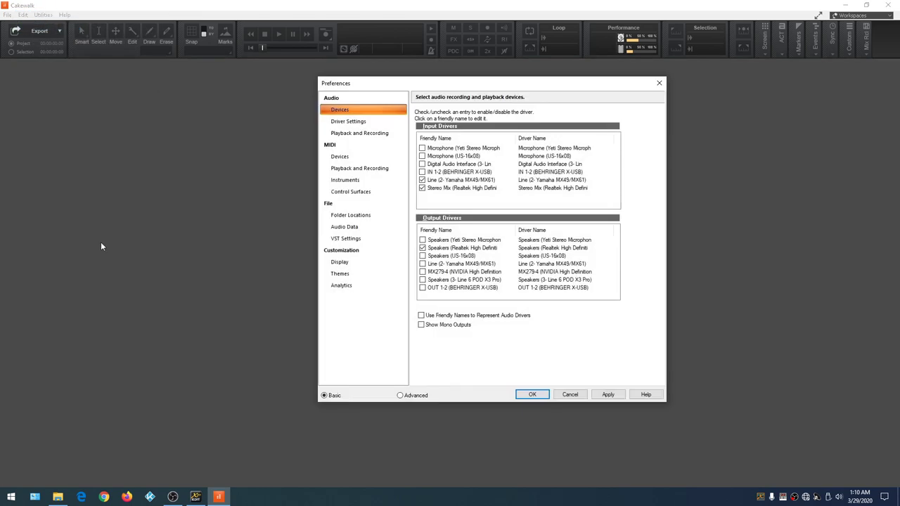
pyautogui.click(423, 181)
pyautogui.moveTo(498, 90); pyautogui.dragTo(358, 89)
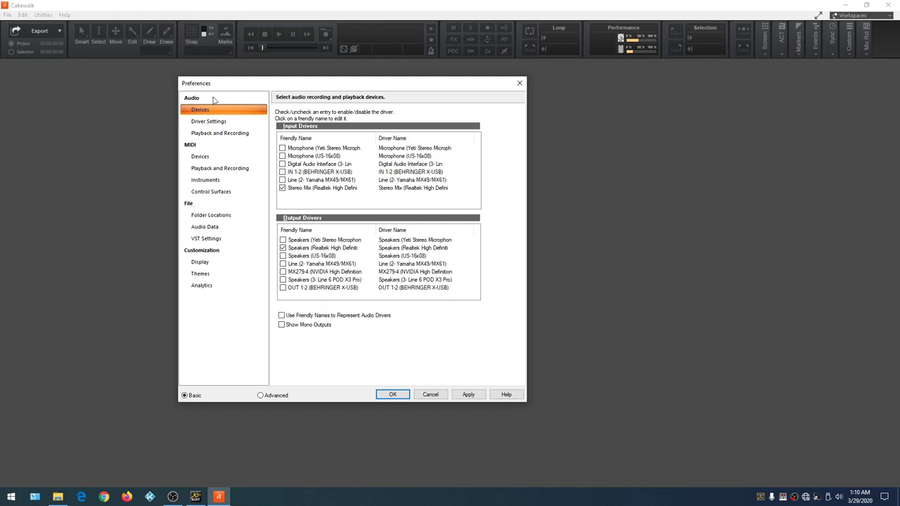
# In the audio driver settings, choose a bit depth of 24 and a default sampling rate of 44100 for new projects
pyautogui.click(209, 121)
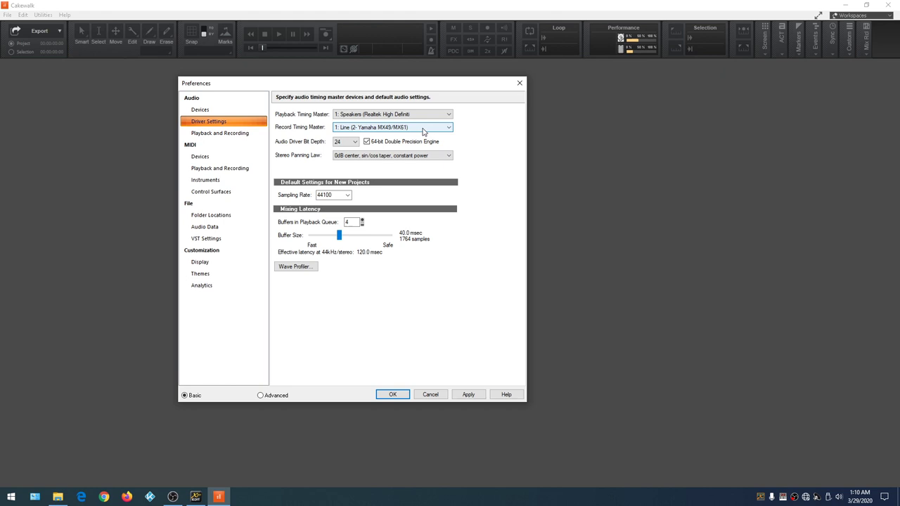
pyautogui.click(355, 144)
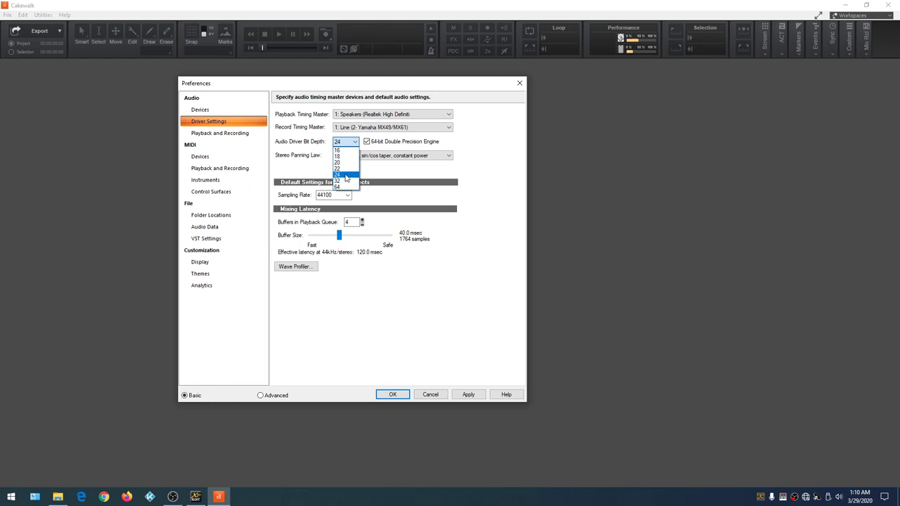
pyautogui.click(346, 174)
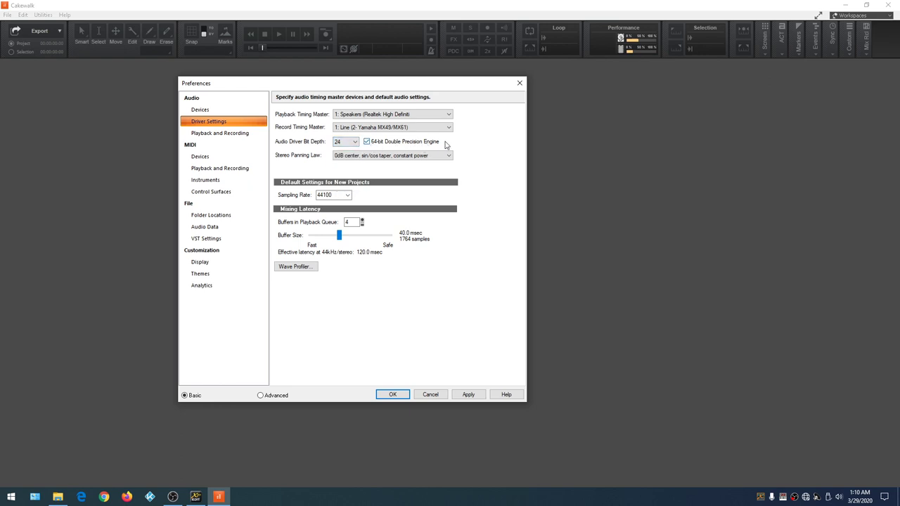
pyautogui.click(347, 196)
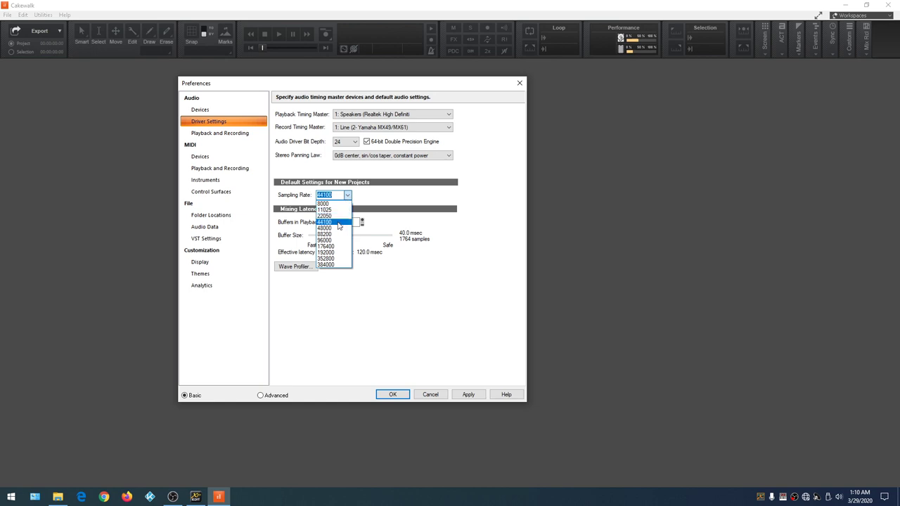
pyautogui.click(338, 222)
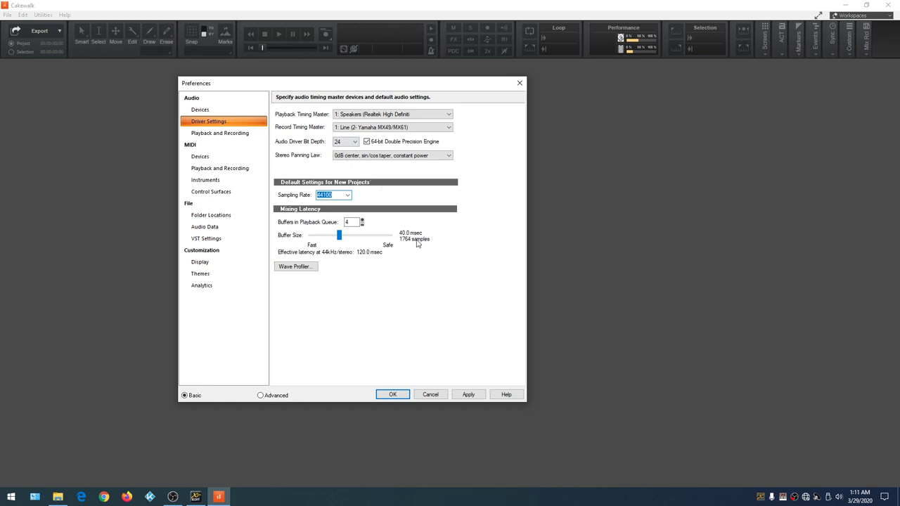
# Set the driver mode for audio playback and recording to ASIO and apply the change
pyautogui.click(208, 134)
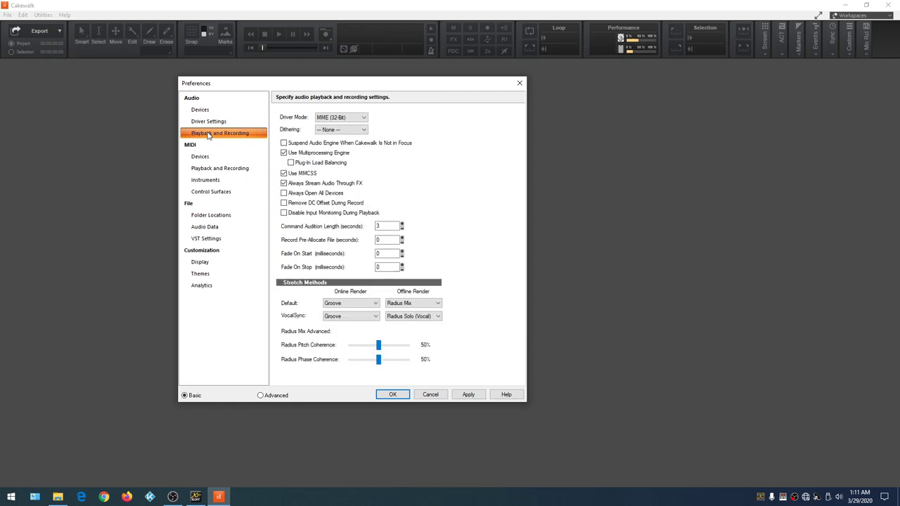
pyautogui.click(364, 120)
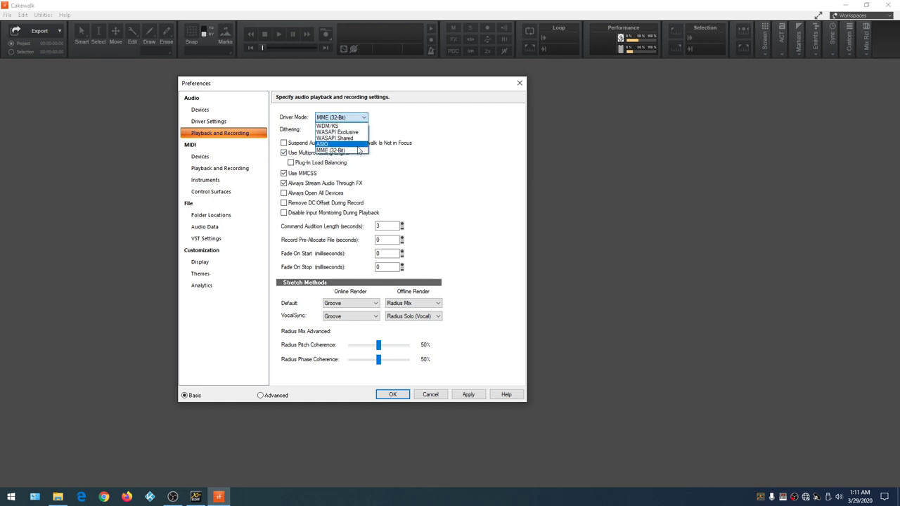
pyautogui.click(357, 145)
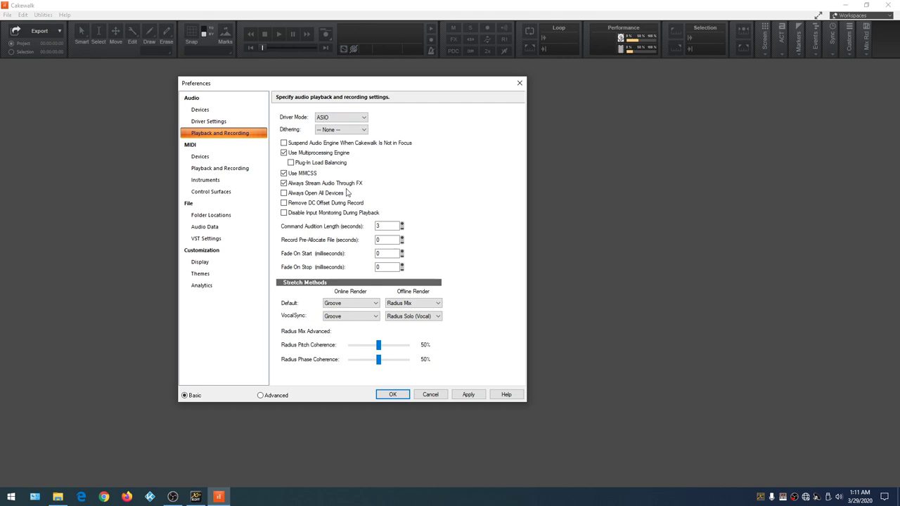
pyautogui.click(465, 395)
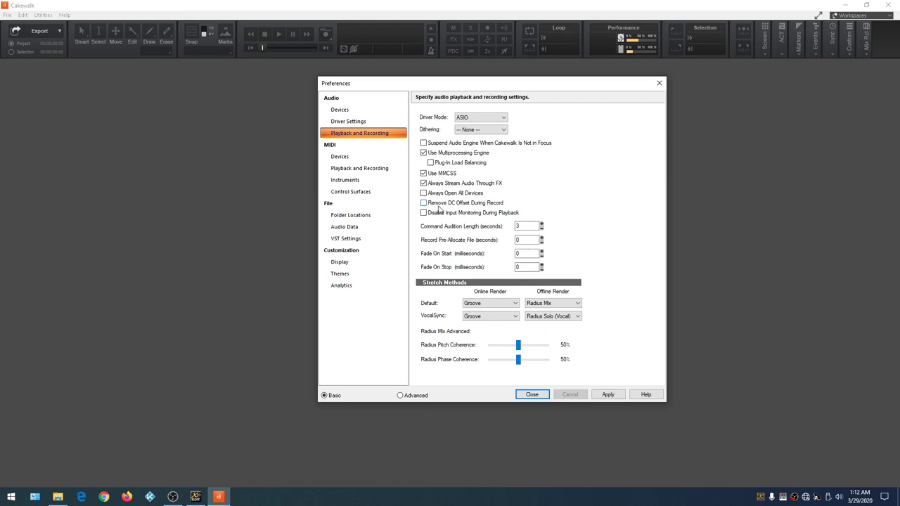
# Browse the ASIO audio devices to the X-USB drivers, enable the US-16x08 ASIO OUT 7 output, and try selecting X-USB ASIO Driver Out 1
pyautogui.click(341, 110)
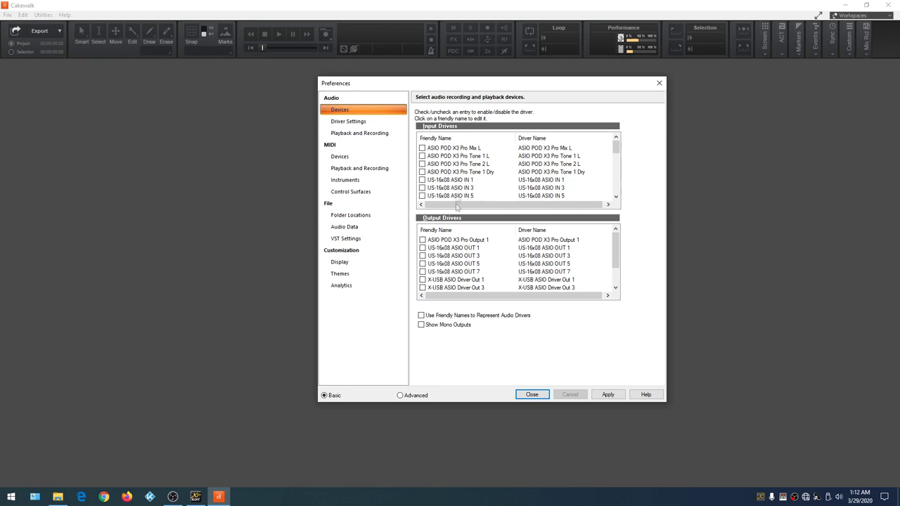
pyautogui.scroll(-3, 458, 156)
pyautogui.scroll(-5, 456, 160)
pyautogui.scroll(-1, 457, 259)
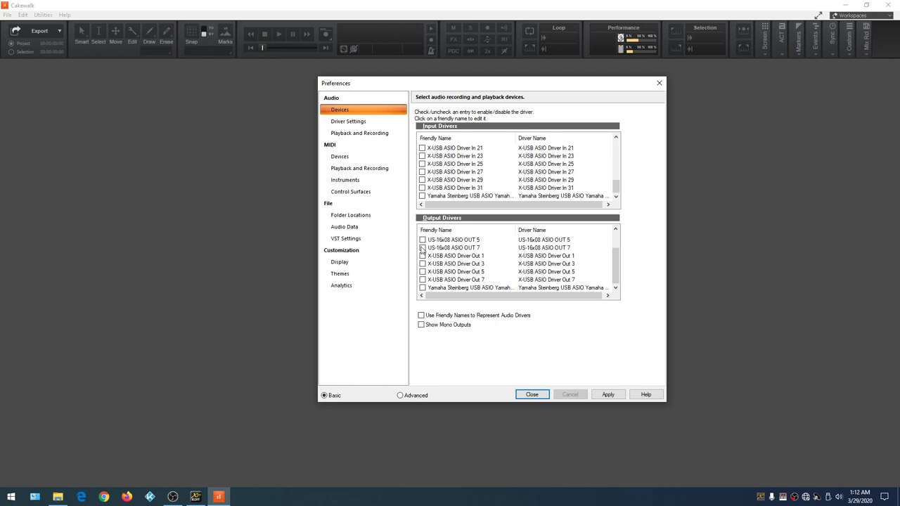
pyautogui.click(422, 248)
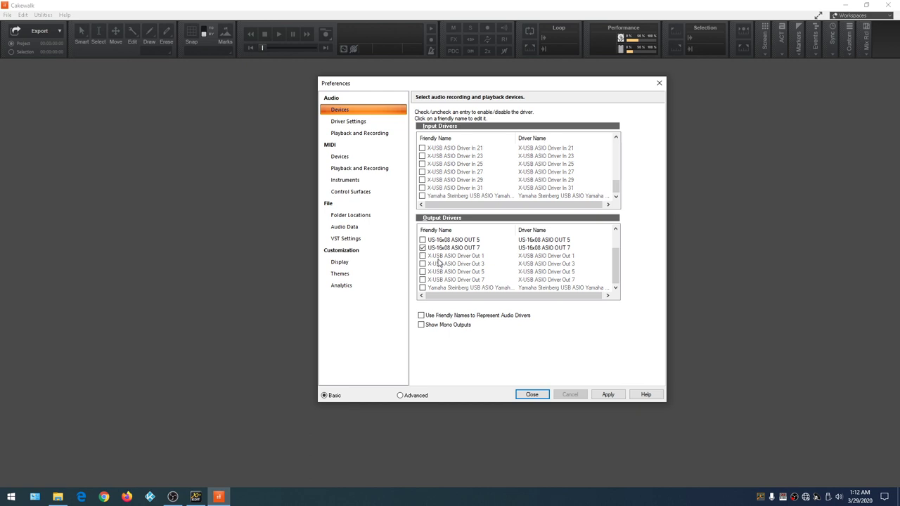
pyautogui.click(440, 256)
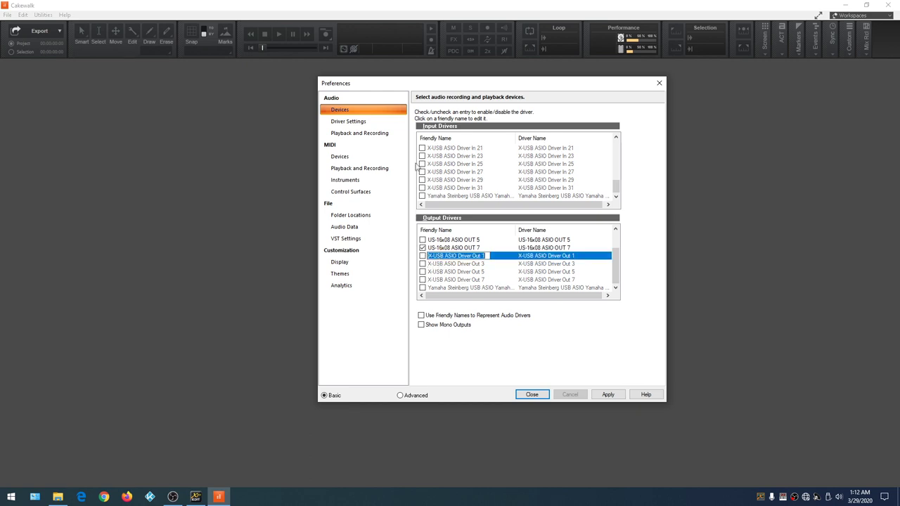
pyautogui.click(420, 166)
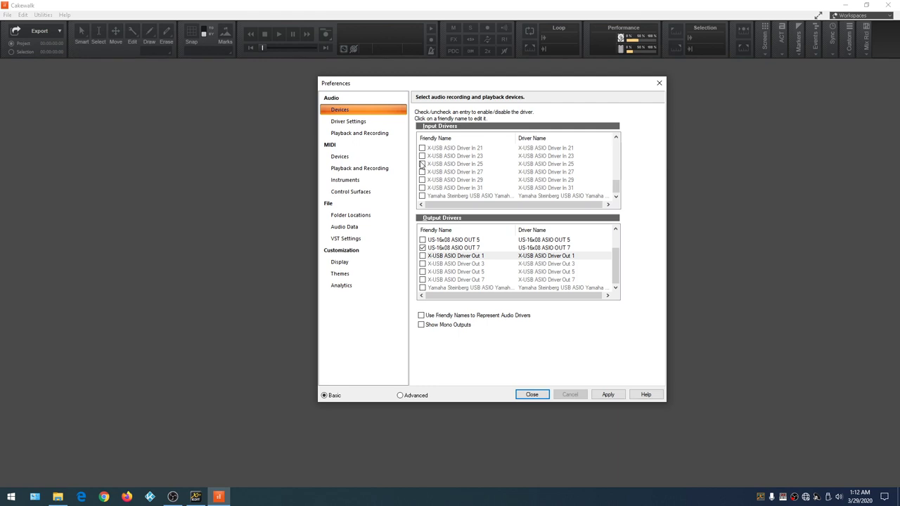
# Disable the US-16x08 ASIO OUT 7 output and enable X-USB ASIO Driver Out 1, 3, 5 and 7
pyautogui.click(423, 253)
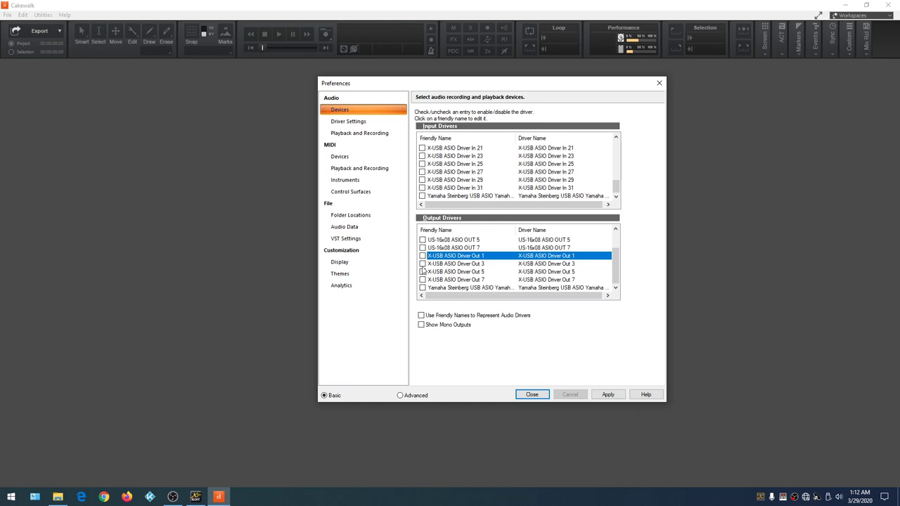
pyautogui.click(422, 256)
pyautogui.click(422, 264)
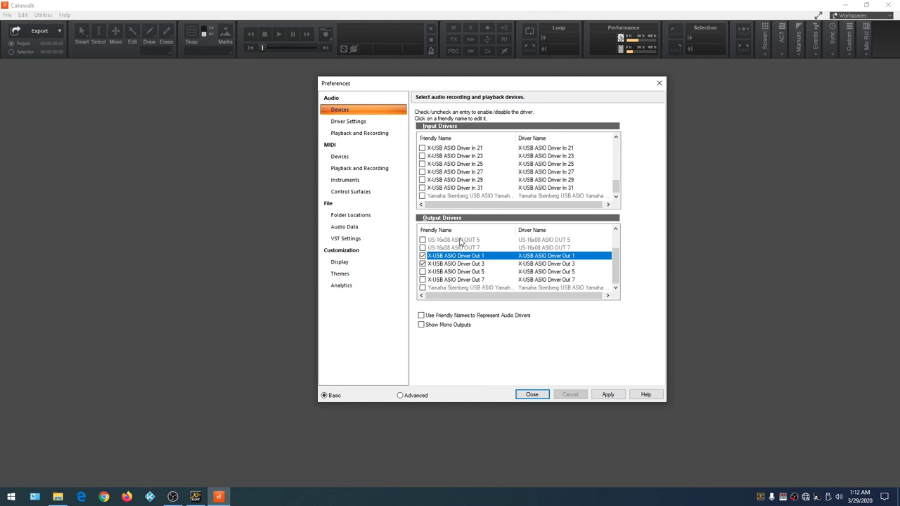
pyautogui.click(422, 272)
# Enable all X-USB ASIO input drivers from In 1 through In 31 and apply the audio device changes
pyautogui.scroll(4, 440, 173)
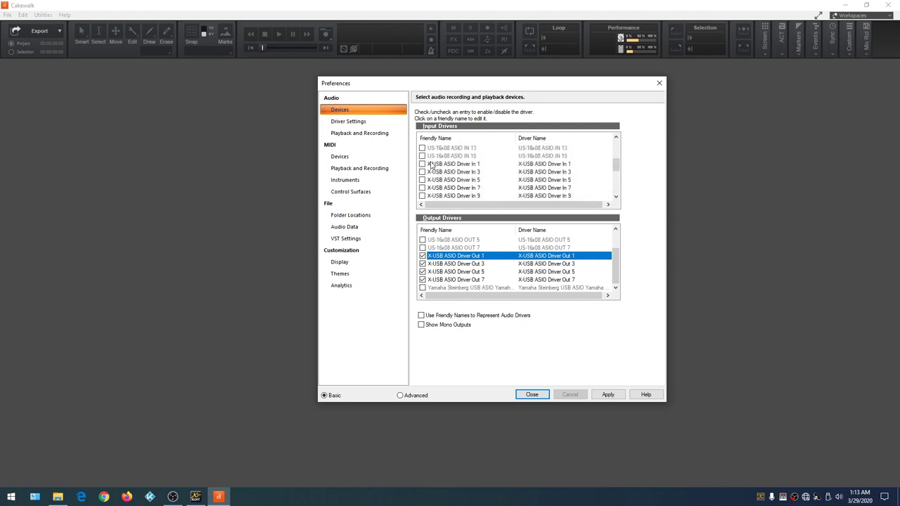
pyautogui.click(423, 163)
pyautogui.click(422, 172)
pyautogui.scroll(-1, 422, 184)
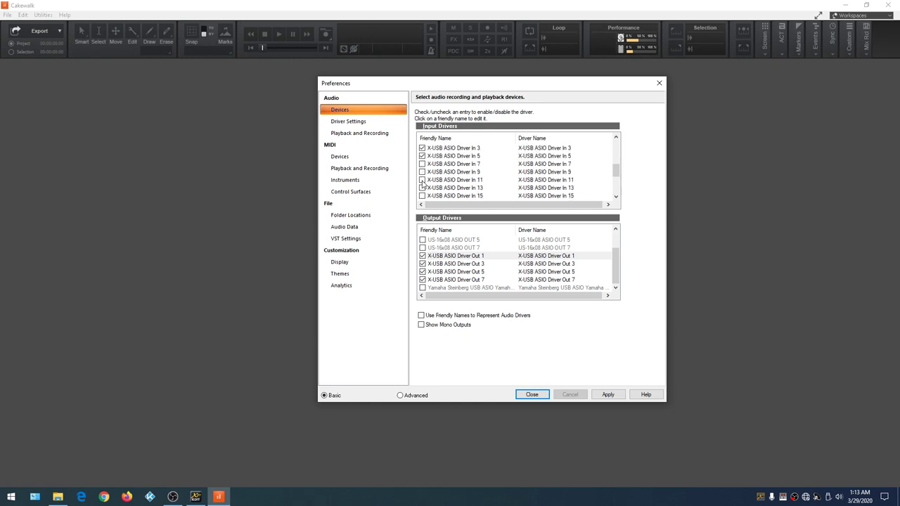
pyautogui.click(422, 164)
pyautogui.click(423, 172)
pyautogui.click(422, 187)
pyautogui.scroll(-1, 423, 189)
pyautogui.click(422, 187)
pyautogui.scroll(-2, 422, 188)
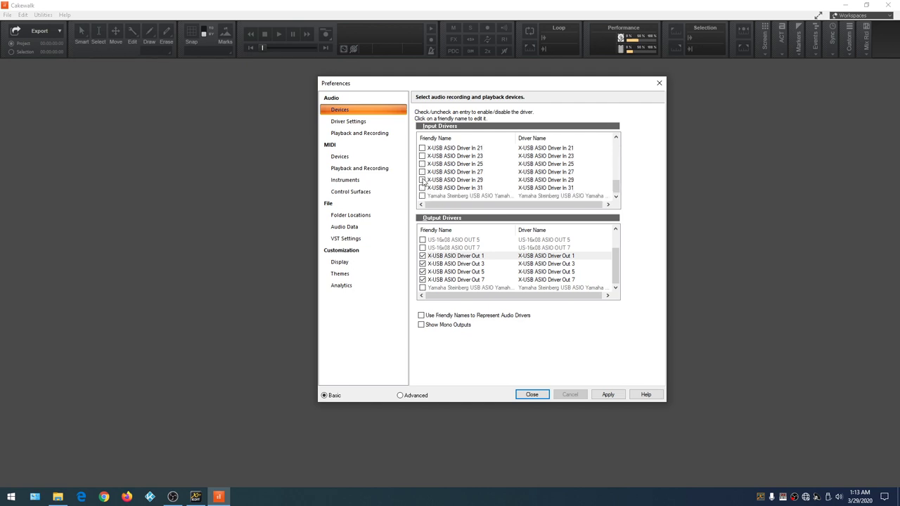
pyautogui.click(422, 148)
pyautogui.click(421, 156)
pyautogui.click(422, 163)
pyautogui.click(422, 171)
pyautogui.click(422, 188)
pyautogui.scroll(4, 427, 179)
pyautogui.scroll(-4, 432, 174)
pyautogui.click(608, 395)
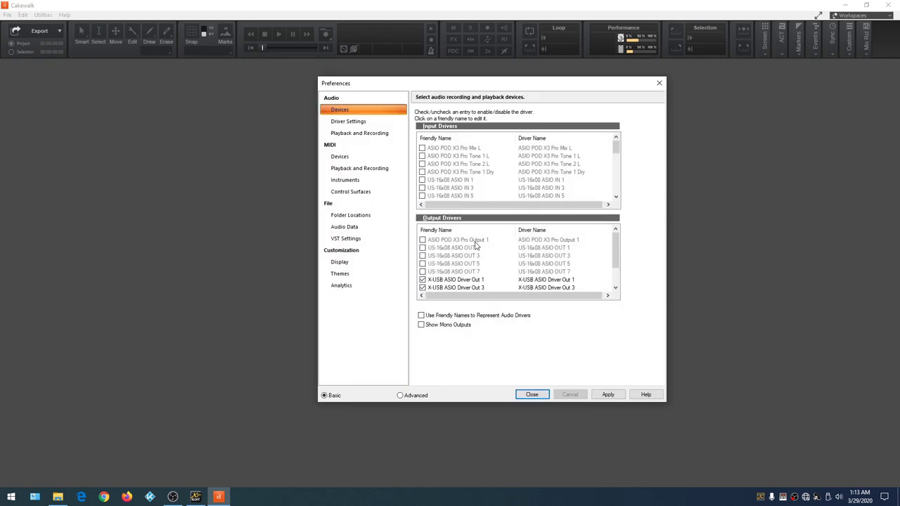
# Review the audio driver settings with their timing masters and latency, the MIDI device lists and the MIDI instrument assignments
pyautogui.click(339, 123)
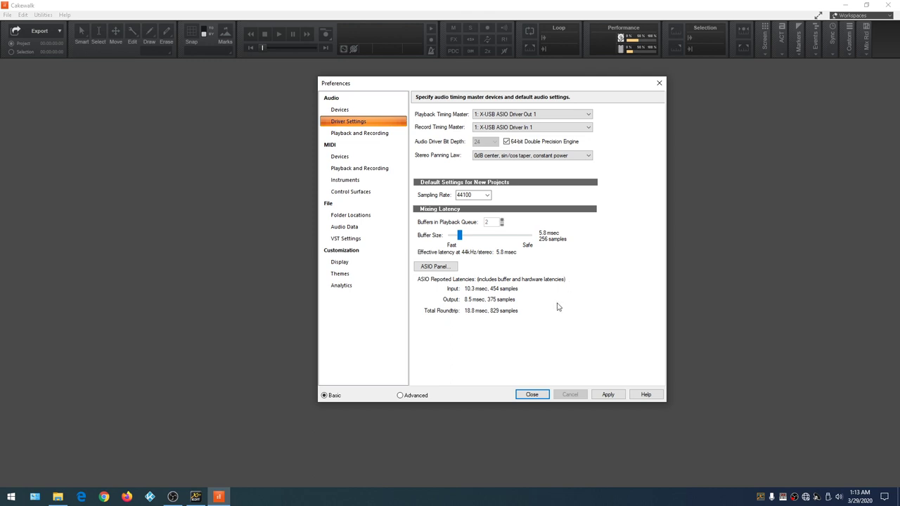
pyautogui.click(343, 157)
pyautogui.scroll(-1, 467, 171)
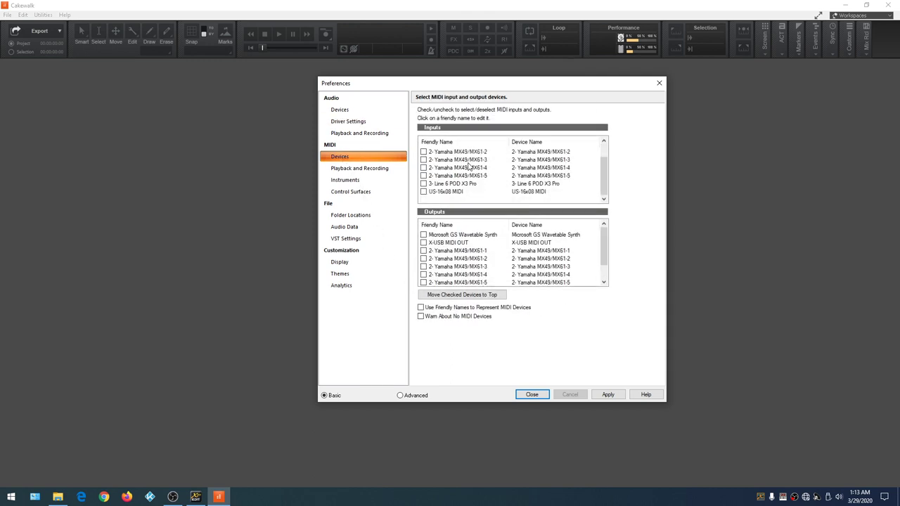
pyautogui.scroll(1, 467, 171)
pyautogui.scroll(-1, 461, 247)
pyautogui.scroll(1, 457, 249)
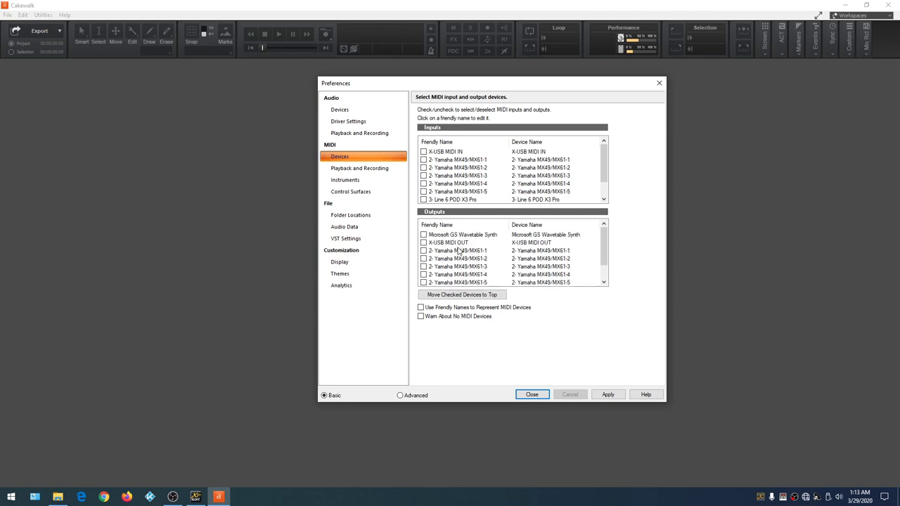
pyautogui.click(343, 180)
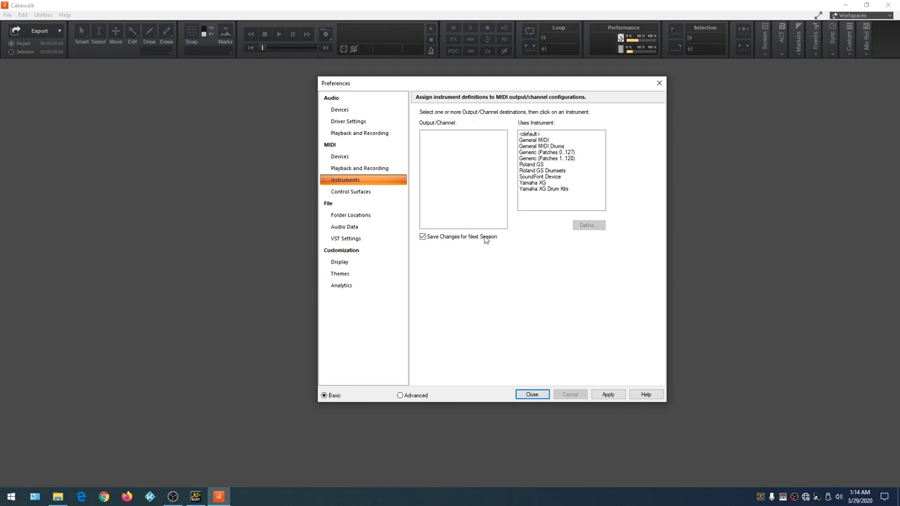
# Enable the X-USB MIDI IN and X-USB MIDI OUT devices, move checked devices to the top, apply, and view the instrument assignments
pyautogui.click(340, 158)
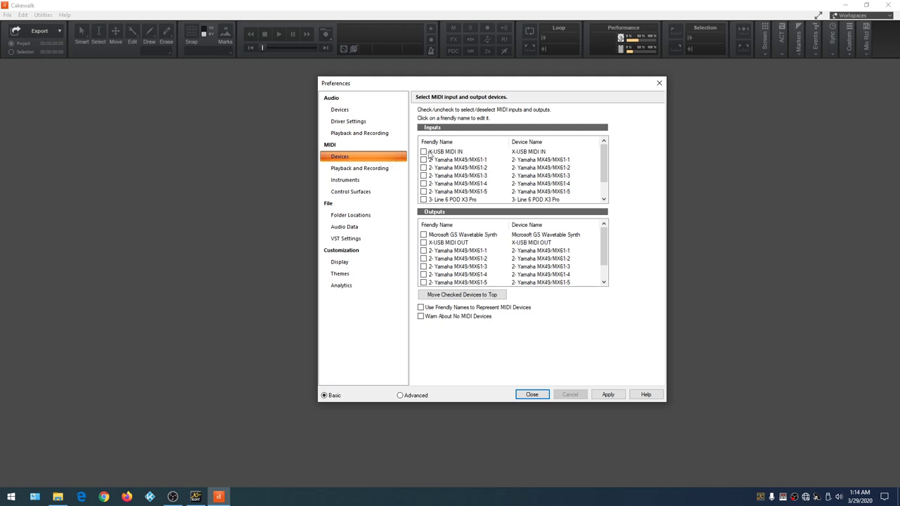
pyautogui.click(423, 152)
pyautogui.click(457, 295)
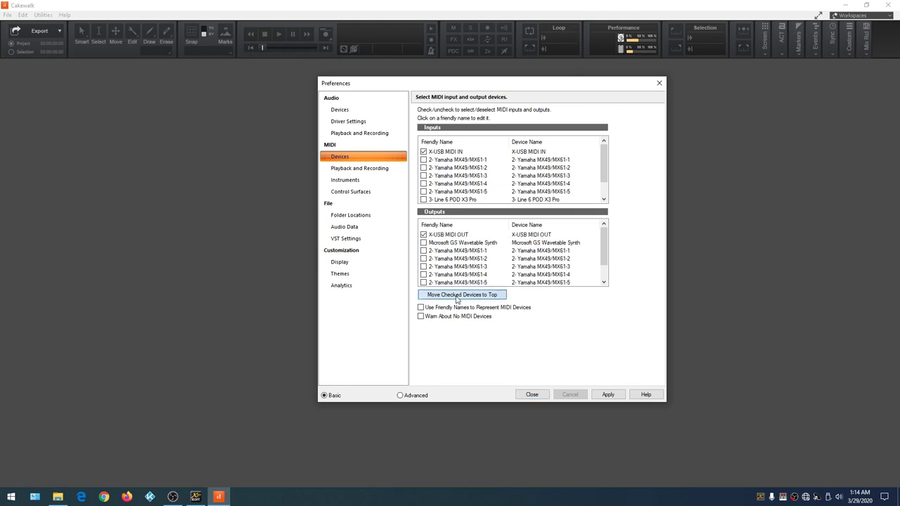
pyautogui.click(608, 395)
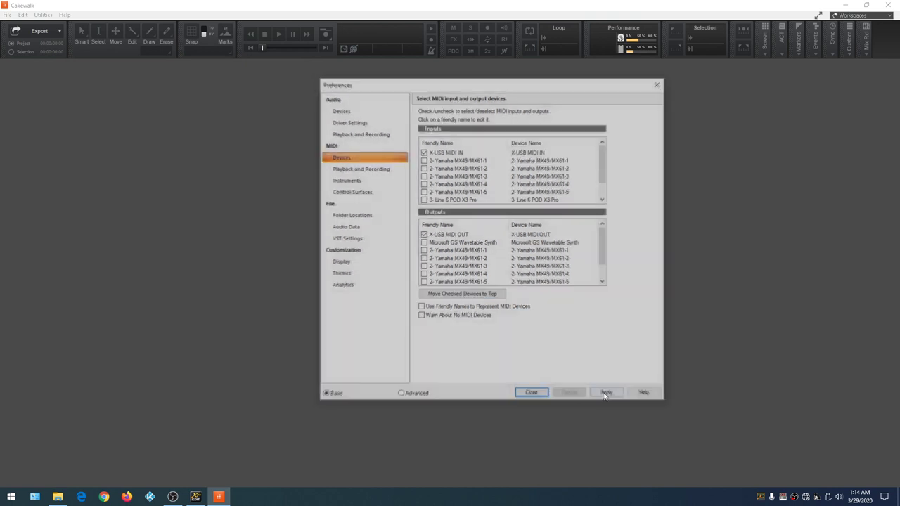
pyautogui.click(343, 183)
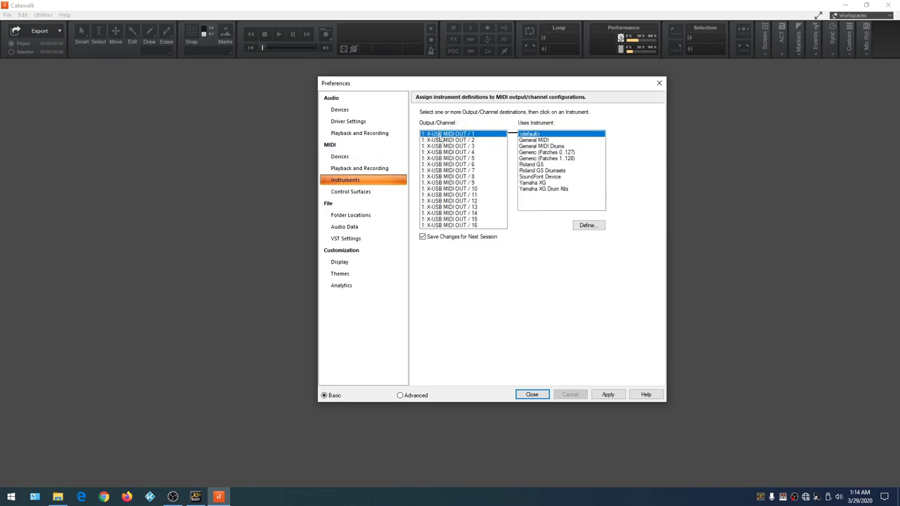
# Switch to X32 Edit, check the MIDI control settings in its setup, and close the setup window
pyautogui.click(196, 497)
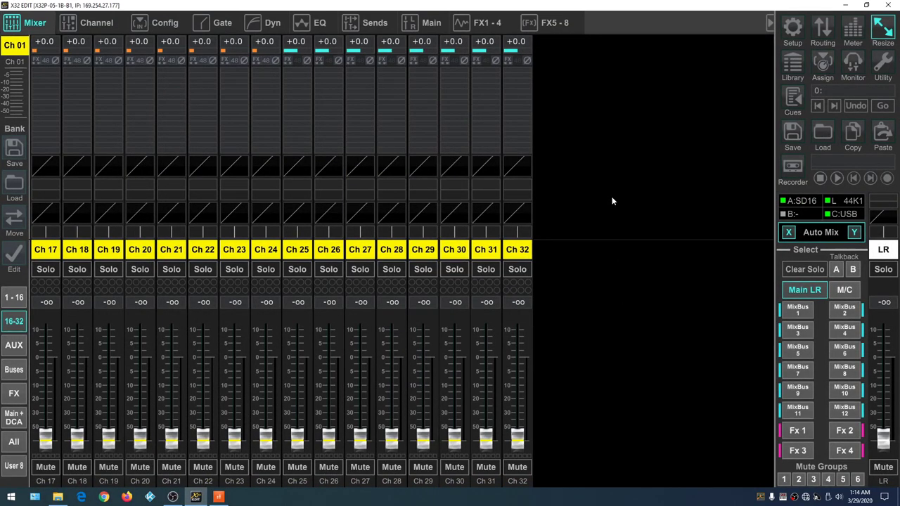
pyautogui.click(793, 28)
pyautogui.click(458, 96)
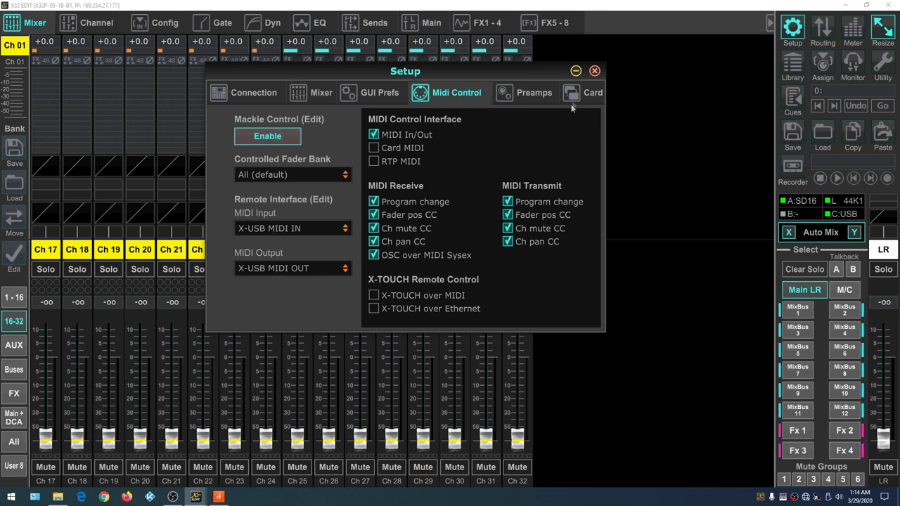
pyautogui.click(595, 71)
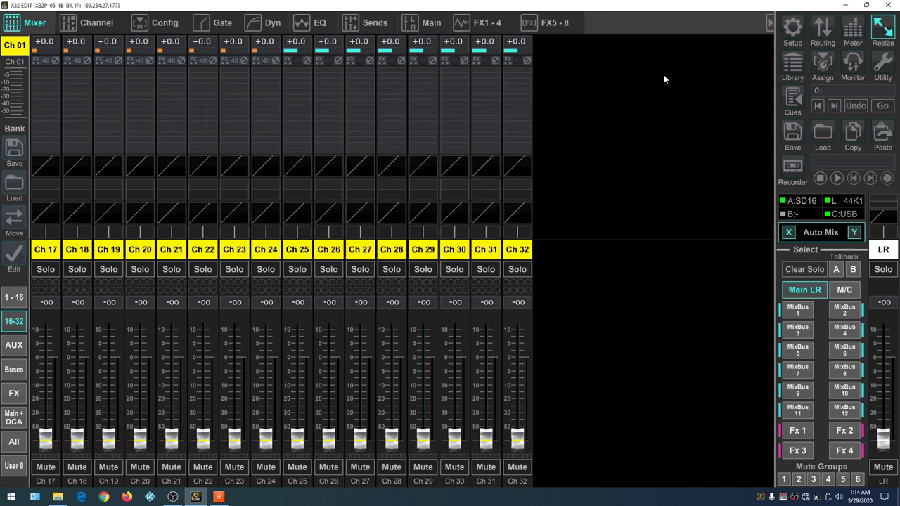
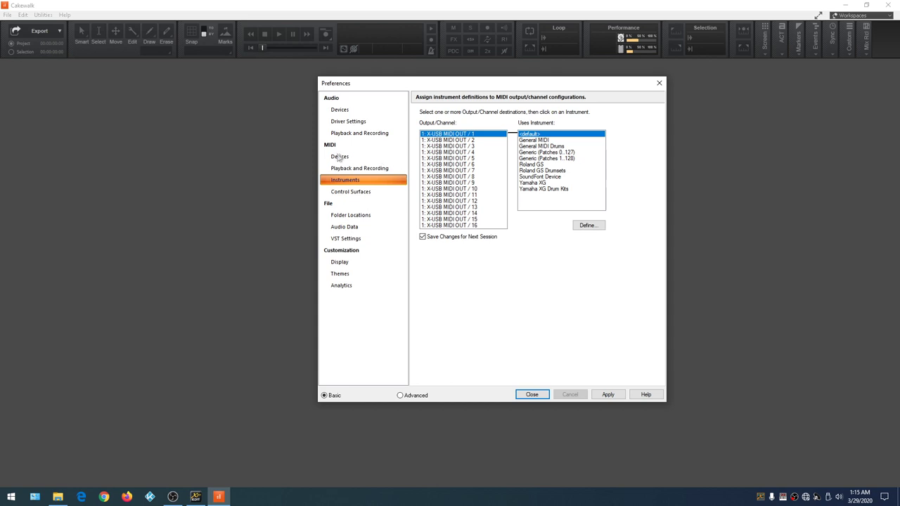
# Enable the 2- Yamaha MX49/MX61-1 MIDI output, move checked devices to the top, apply, and review the instrument output channels
pyautogui.click(340, 157)
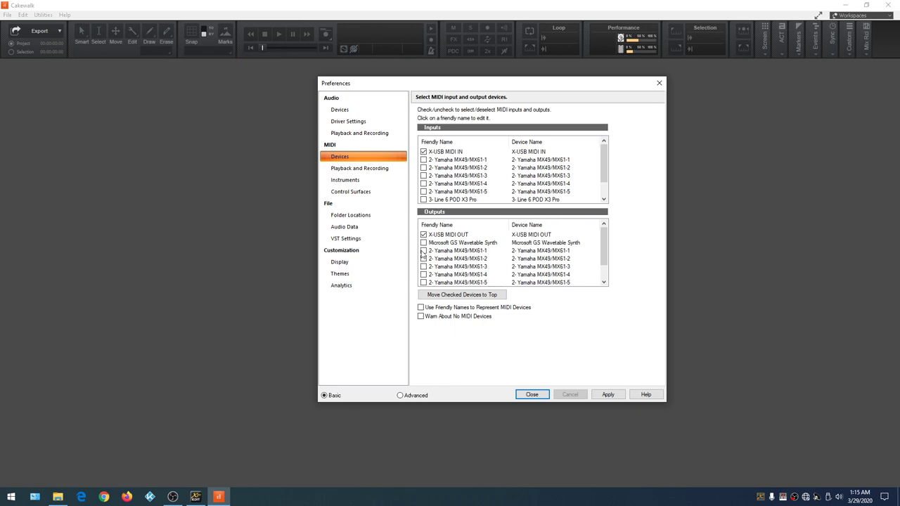
pyautogui.click(457, 295)
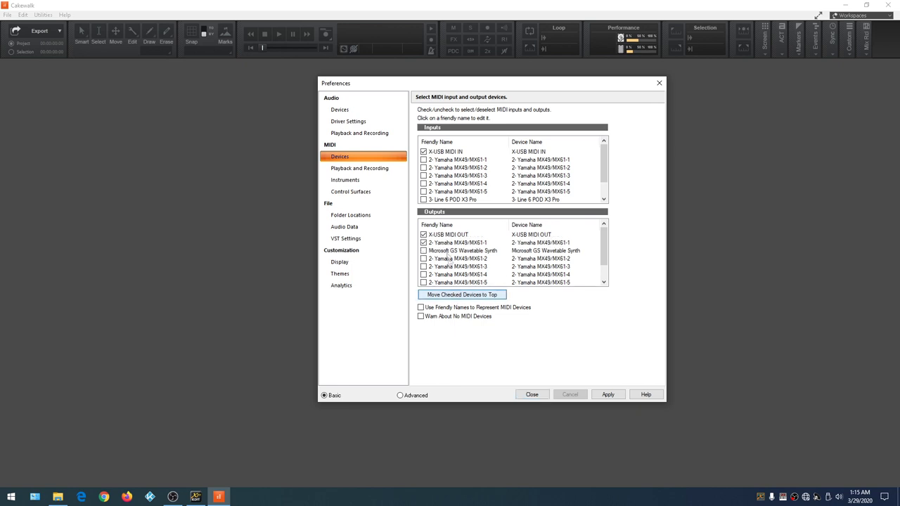
pyautogui.click(608, 396)
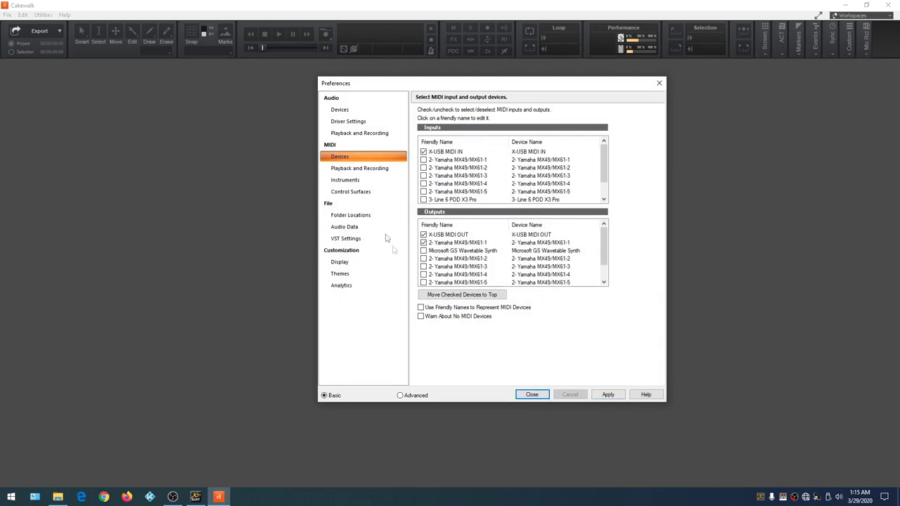
pyautogui.click(345, 181)
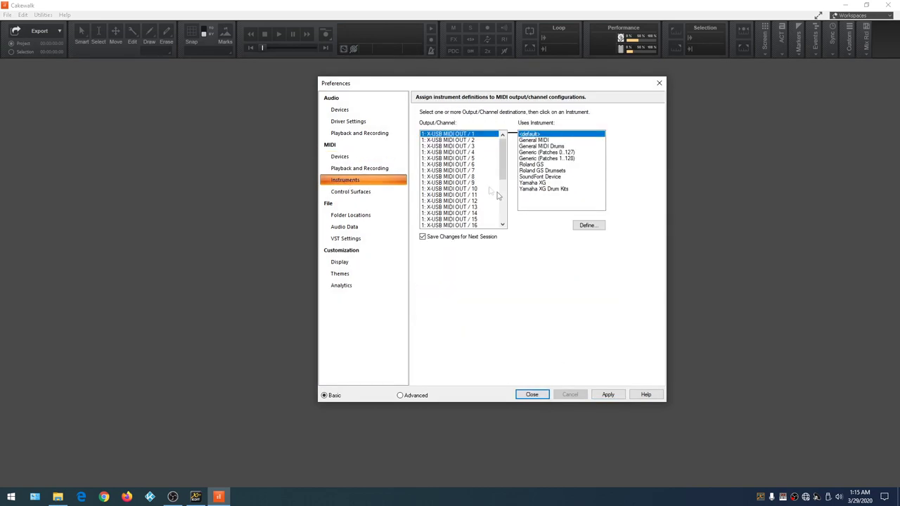
pyautogui.moveTo(504, 170); pyautogui.dragTo(504, 202)
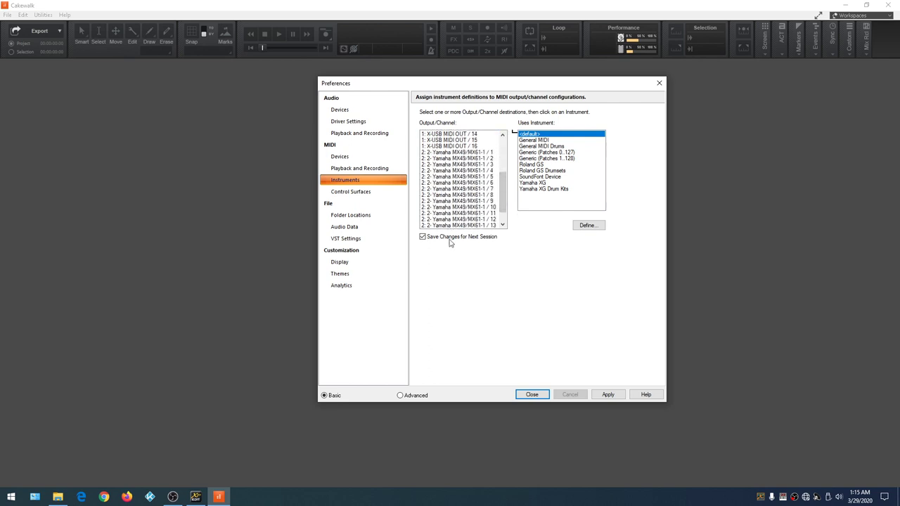
pyautogui.moveTo(504, 200); pyautogui.dragTo(504, 161)
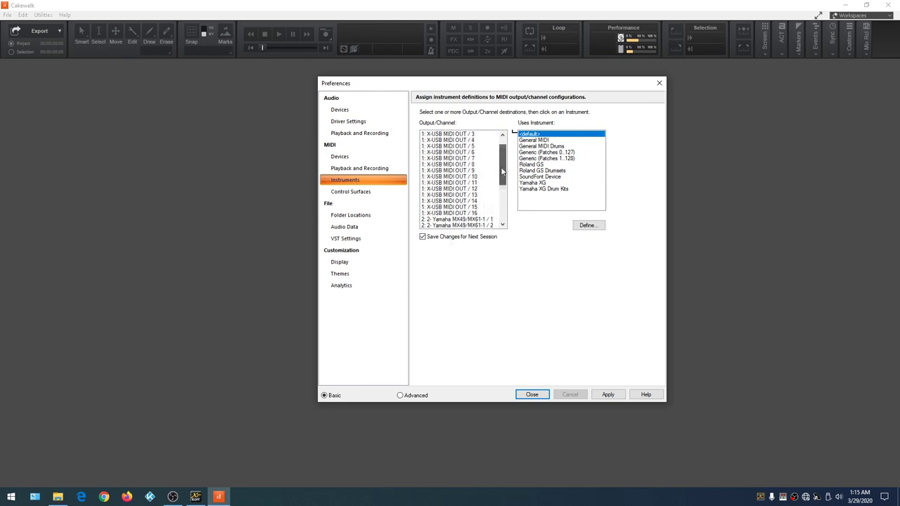
pyautogui.click(449, 133)
# Reorder the MIDI outputs to place 2- Yamaha MX49/MX61-1 above an enabled X-USB MIDI OUT, apply, and check the instrument channel order
pyautogui.click(339, 157)
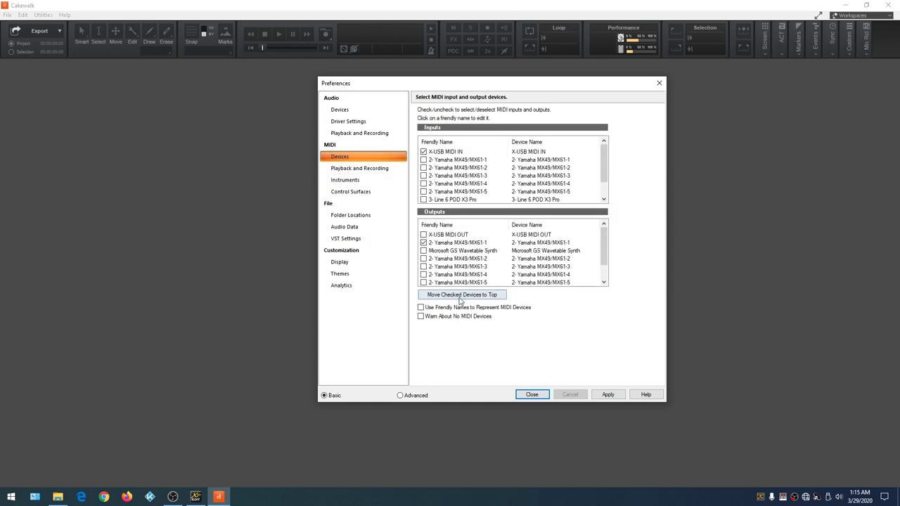
pyautogui.click(458, 297)
pyautogui.click(424, 242)
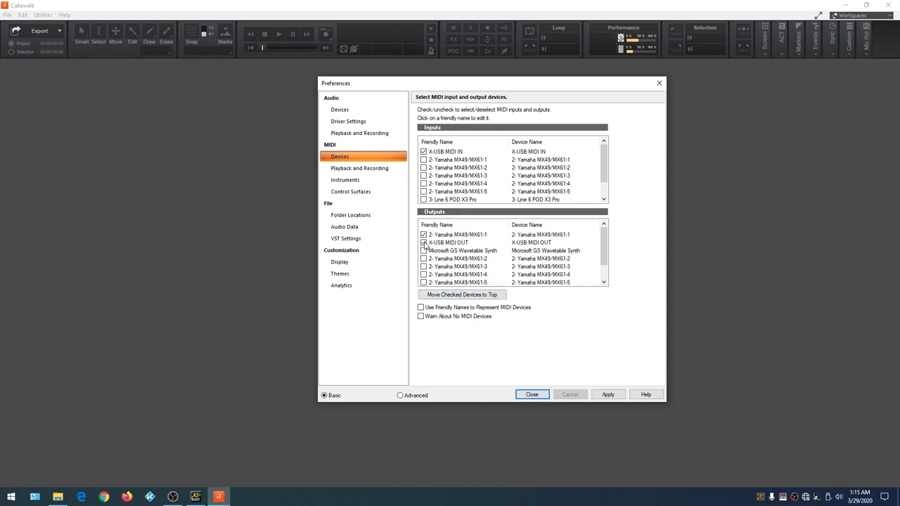
pyautogui.click(607, 395)
pyautogui.click(346, 181)
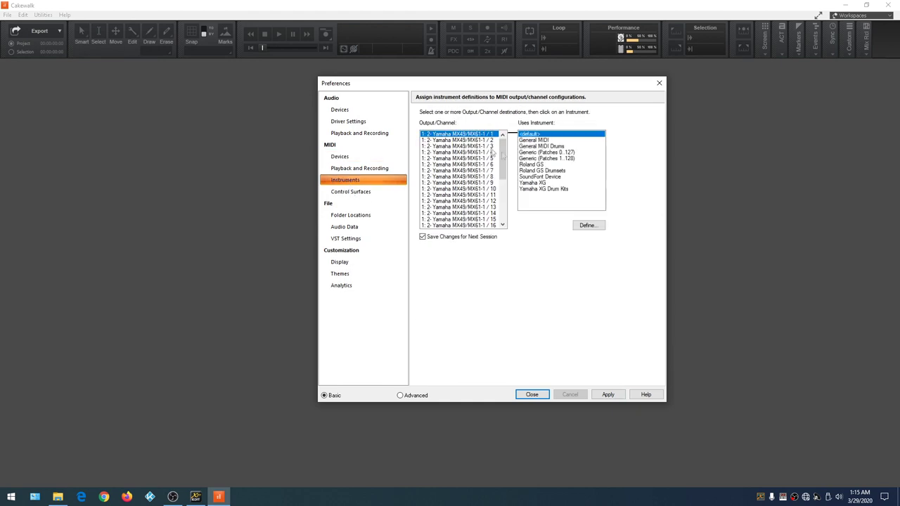
pyautogui.moveTo(503, 162); pyautogui.dragTo(502, 212)
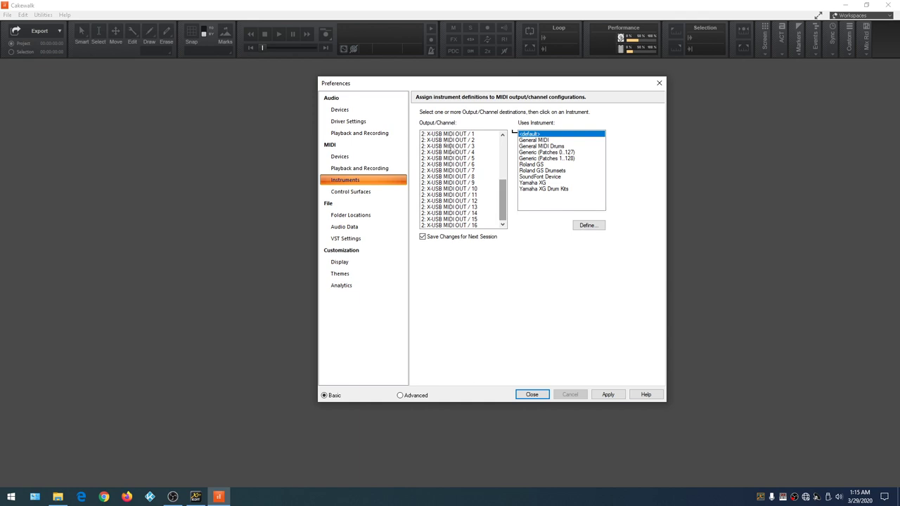
pyautogui.moveTo(503, 215); pyautogui.dragTo(500, 148)
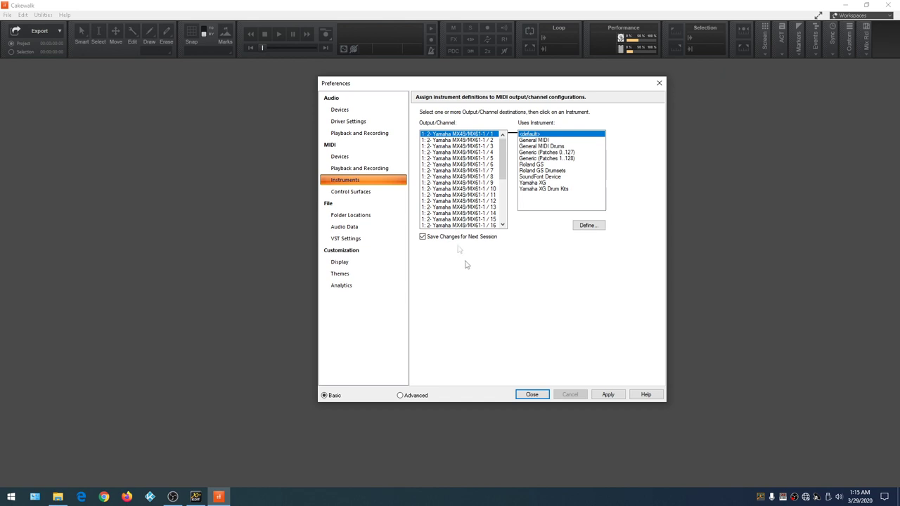
# Disable the X-USB MIDI input and output, enable Yamaha MX49/MX61 outputs 1 to 5, and move checked devices to the top
pyautogui.click(339, 157)
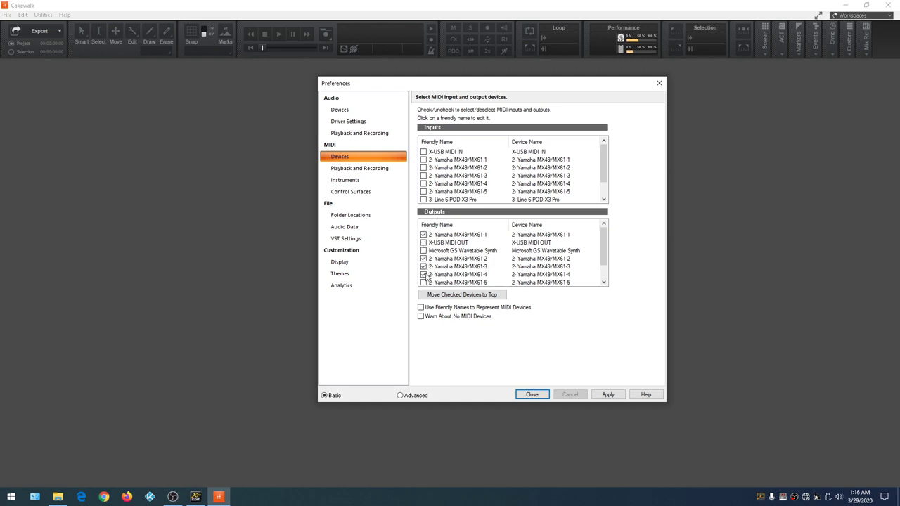
pyautogui.scroll(-1, 426, 277)
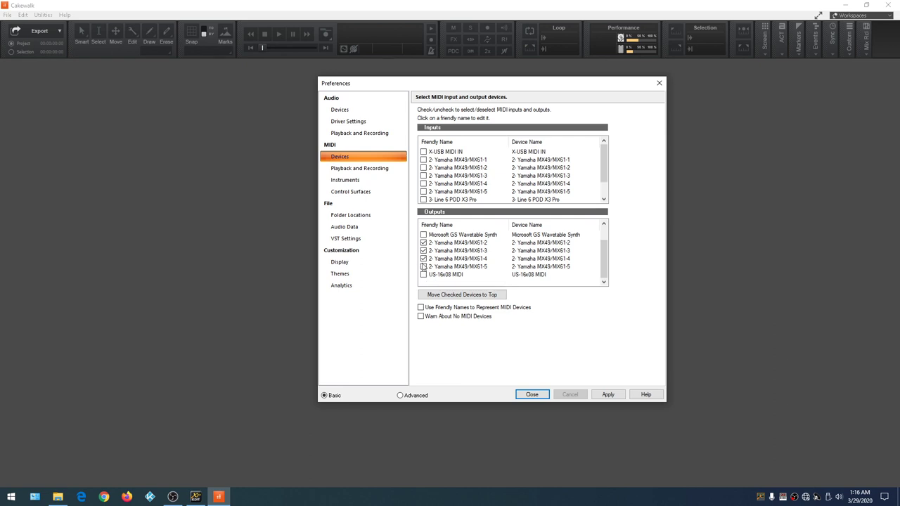
pyautogui.click(450, 297)
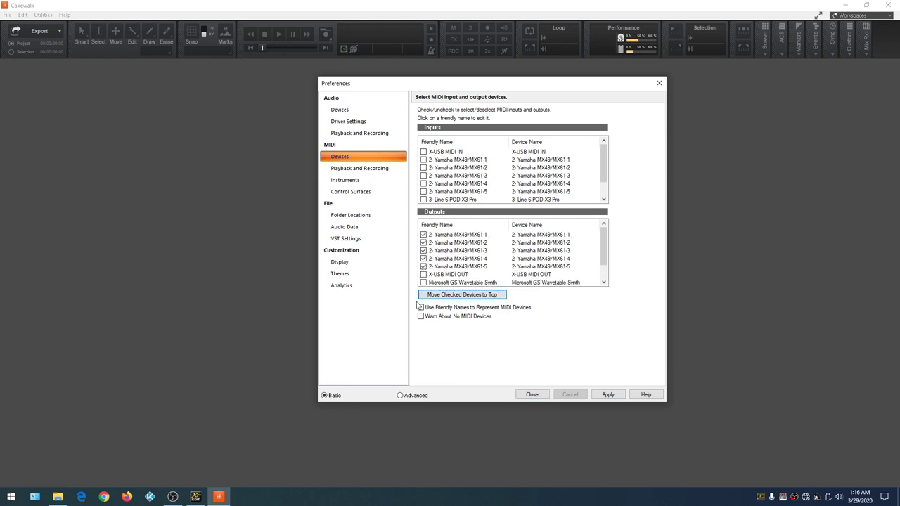
# Turn on friendly names for MIDI devices and the warning about no MIDI devices
pyautogui.click(421, 308)
pyautogui.click(421, 317)
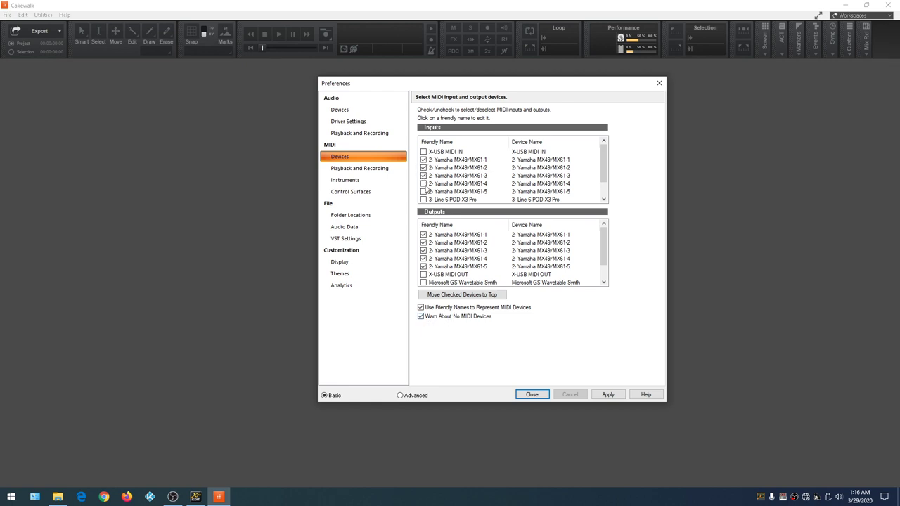
# Enable Yamaha MX49/MX61 MIDI inputs 1 to 5, apply the MIDI device changes, and open the instrument assignments
pyautogui.click(424, 191)
pyautogui.click(603, 393)
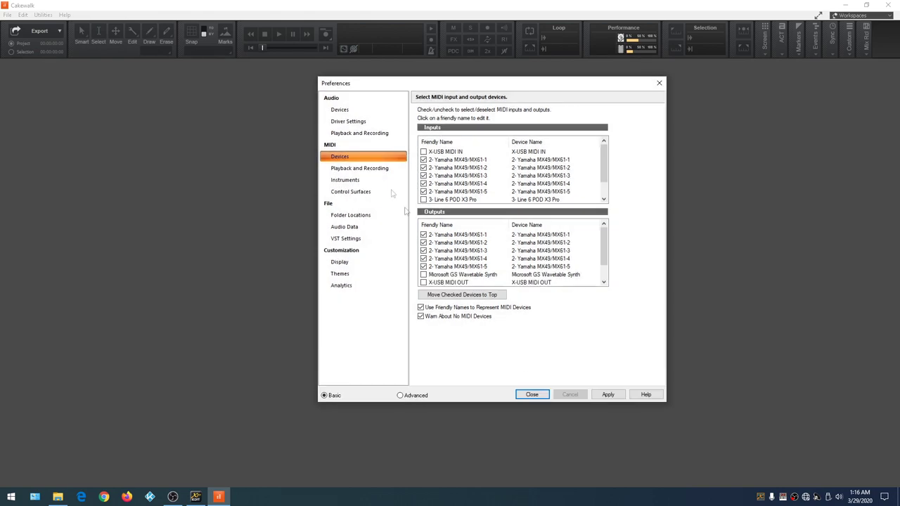
pyautogui.click(345, 180)
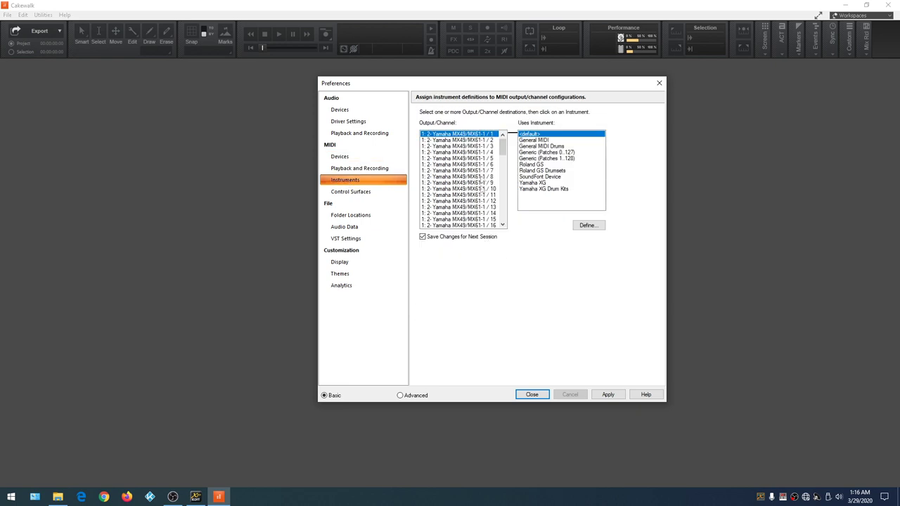
# Add an ACT MIDI Controller control surface with 2- Yamaha MX49/MX61-1 as input and output port, and apply
pyautogui.moveTo(502, 144)
pyautogui.mouseDown()
pyautogui.moveTo(501, 205)
pyautogui.moveTo(501, 135)
pyautogui.mouseUp()
pyautogui.click(485, 134)
pyautogui.click(355, 194)
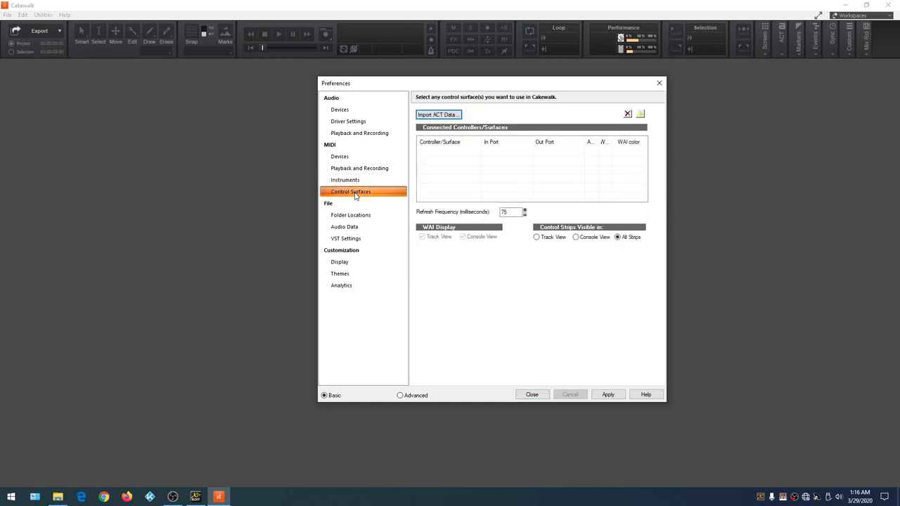
pyautogui.click(642, 114)
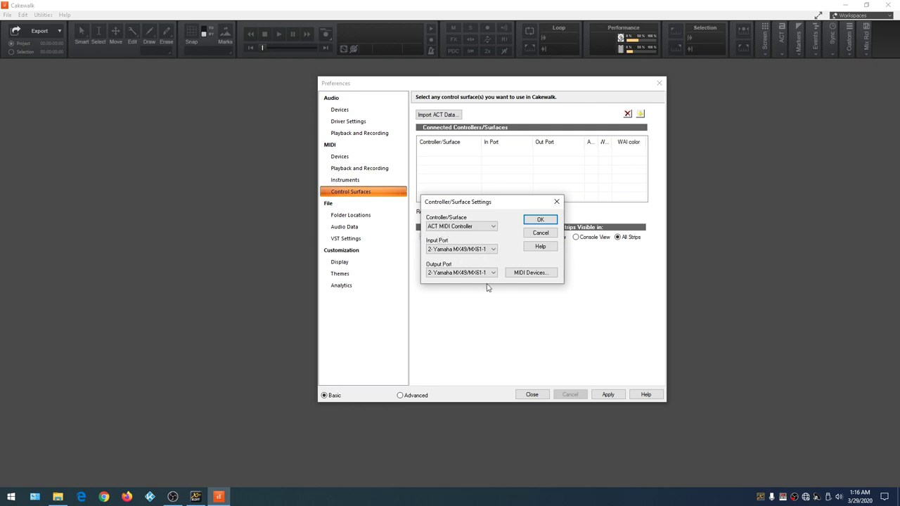
pyautogui.click(540, 220)
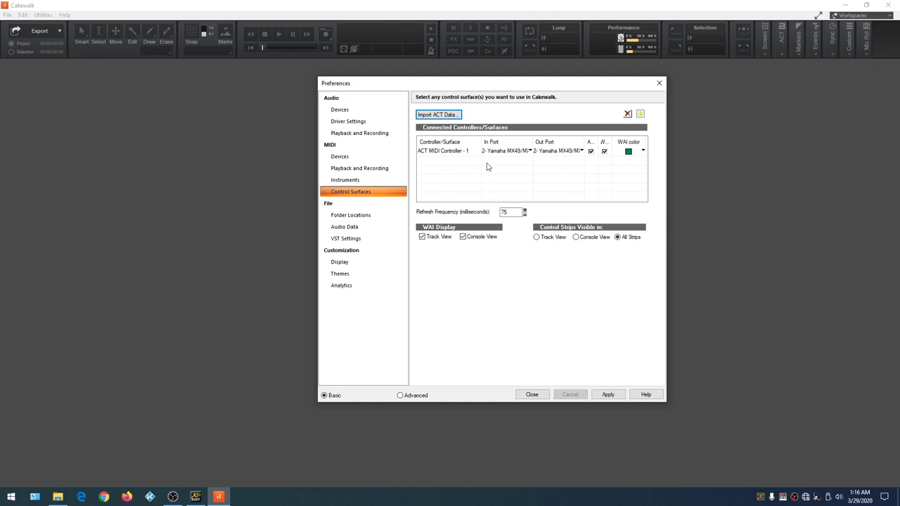
pyautogui.click(608, 395)
# Start a VST plug-in scan, set scanning to Automatic Background Scan with Scan in Sandbox enabled, and apply
pyautogui.click(341, 239)
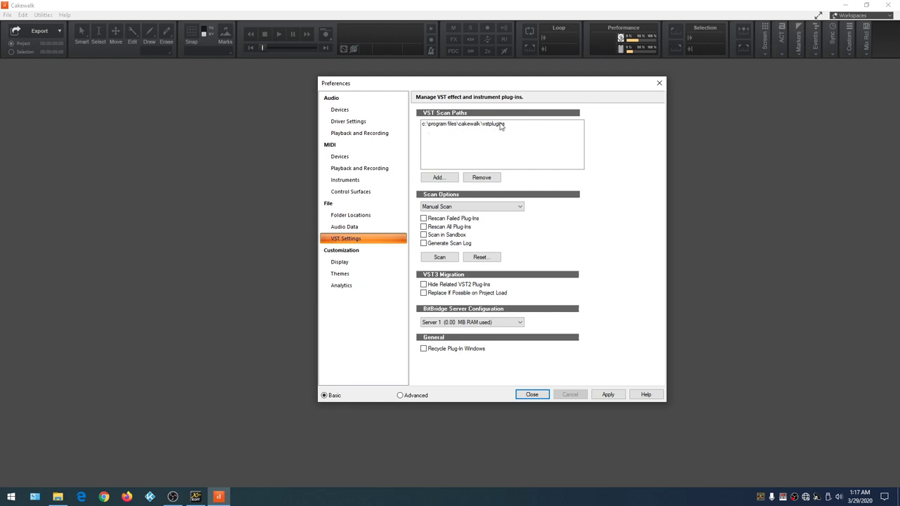
pyautogui.click(443, 258)
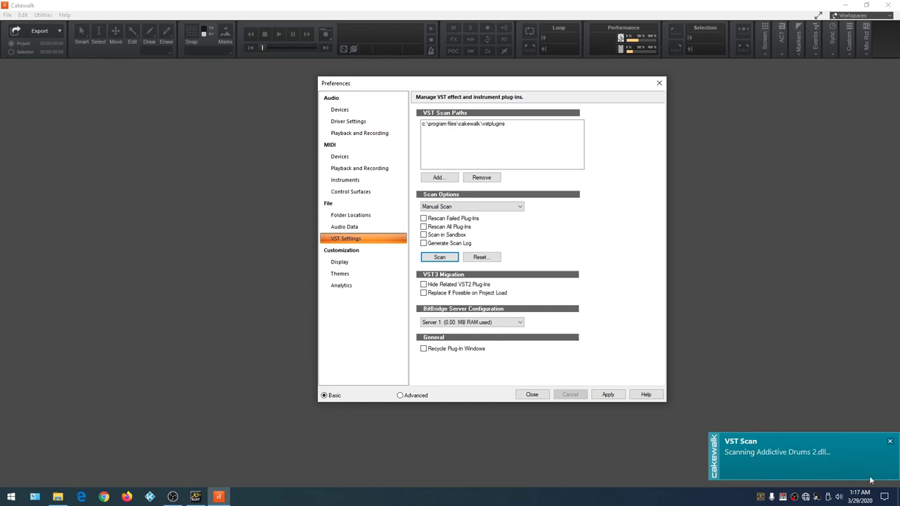
pyautogui.click(521, 208)
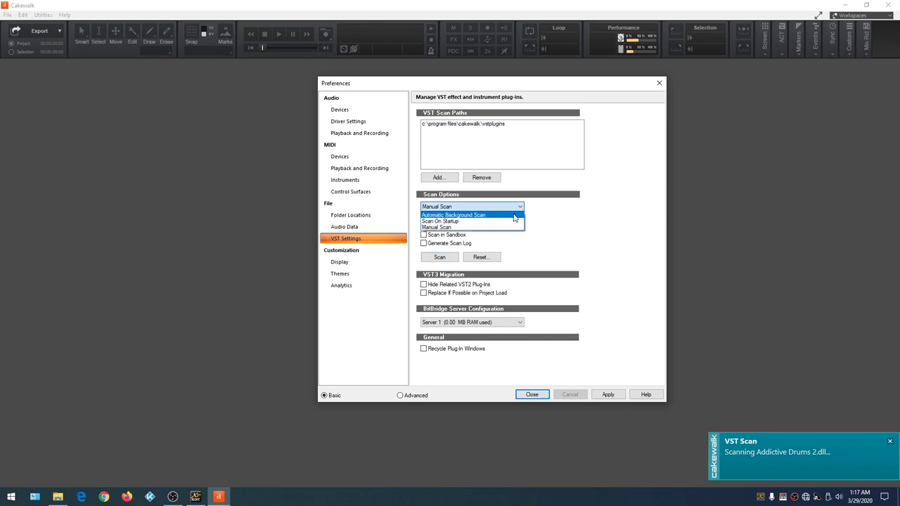
pyautogui.click(514, 215)
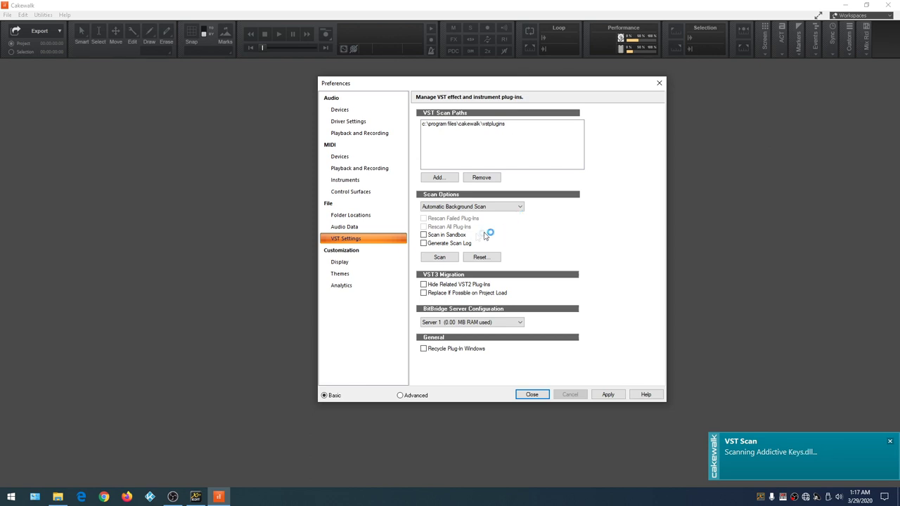
pyautogui.click(423, 236)
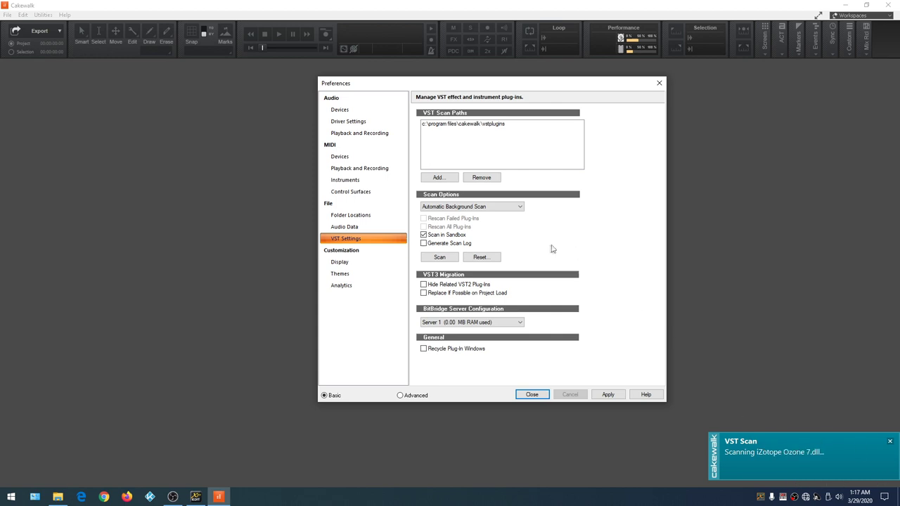
pyautogui.click(609, 395)
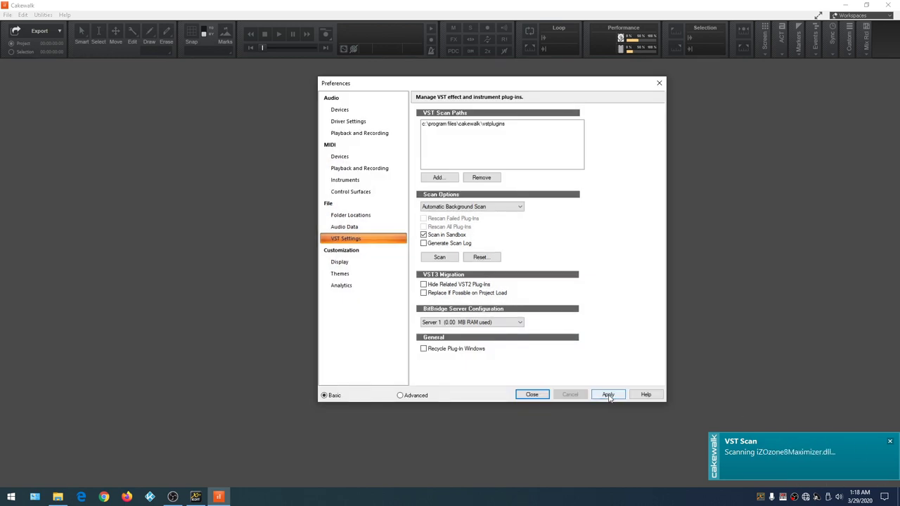
# Add C:\Program Files (x86)\Cakewalk\VstPlugins to the VST scan paths, plus the Line6, Steinberg and Common Files plug-in folders
pyautogui.click(434, 177)
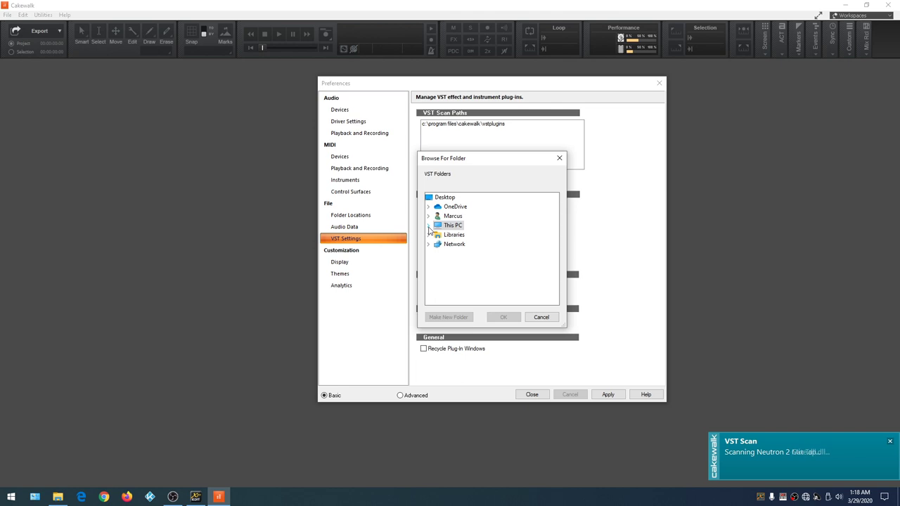
pyautogui.click(428, 225)
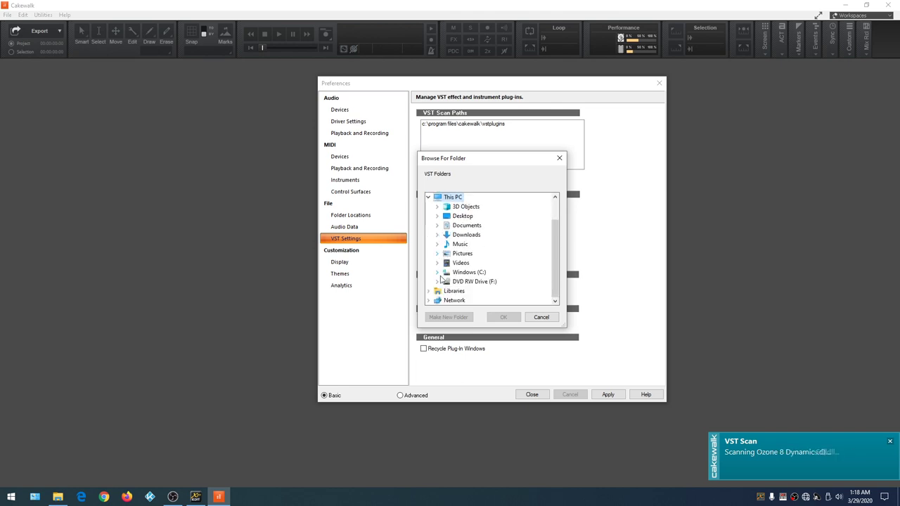
pyautogui.click(438, 275)
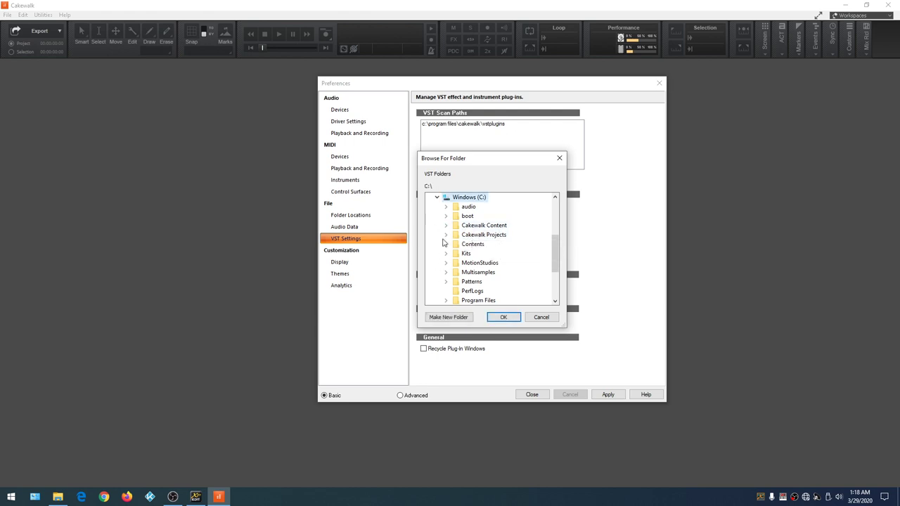
pyautogui.scroll(-2, 444, 242)
pyautogui.click(445, 253)
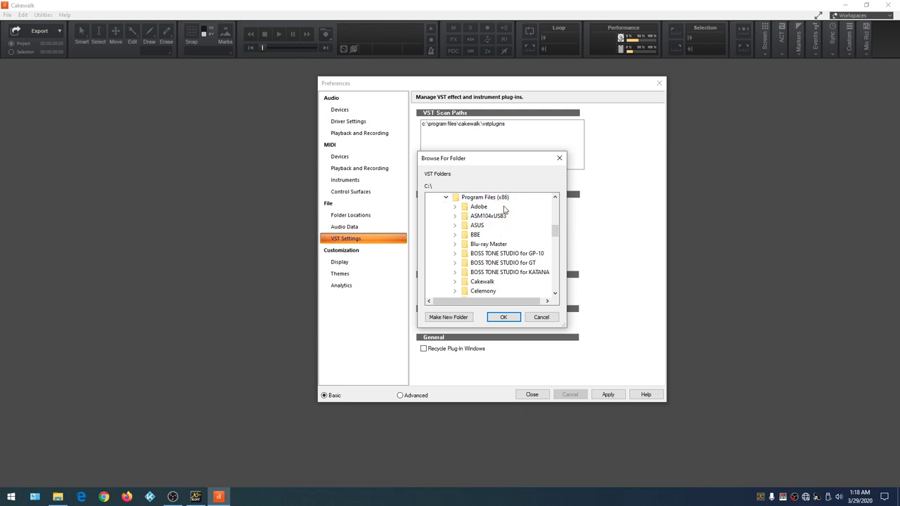
pyautogui.scroll(-1, 489, 243)
pyautogui.scroll(-1, 464, 246)
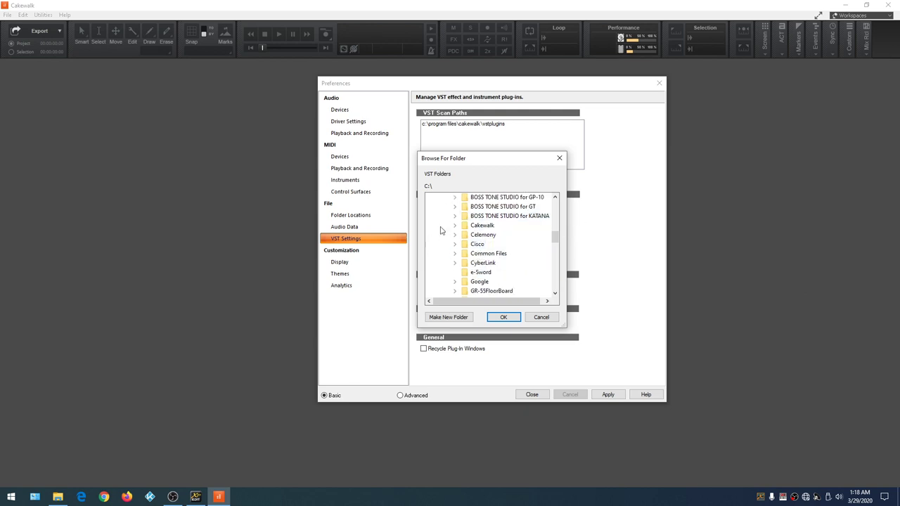
pyautogui.scroll(3, 456, 254)
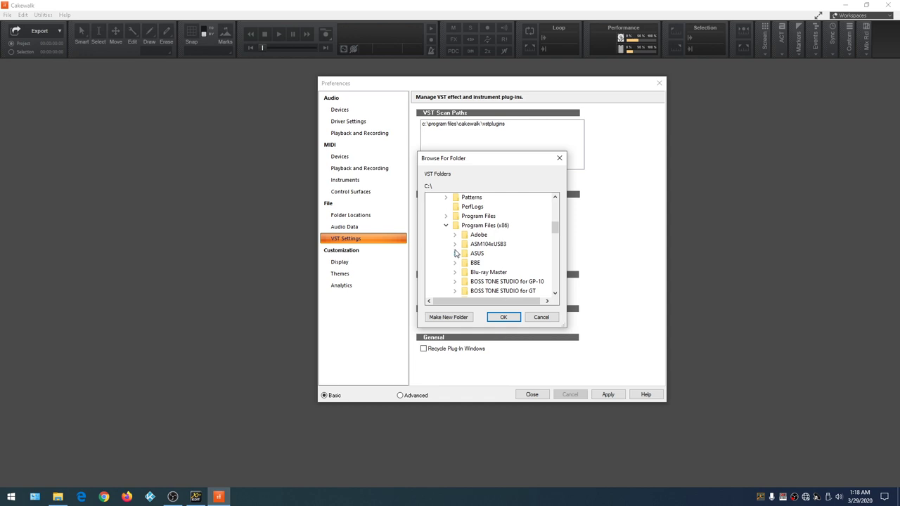
pyautogui.scroll(-1, 453, 265)
pyautogui.scroll(-1, 450, 262)
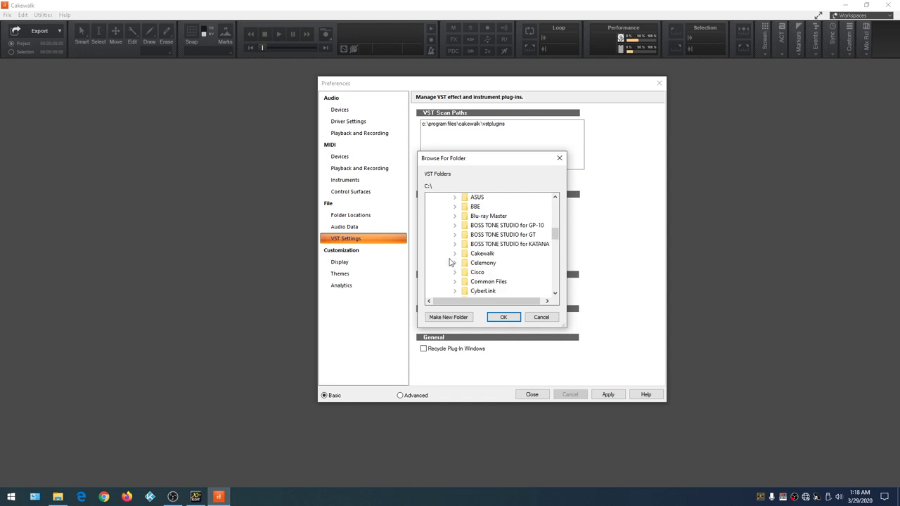
pyautogui.click(454, 254)
pyautogui.scroll(-1, 454, 257)
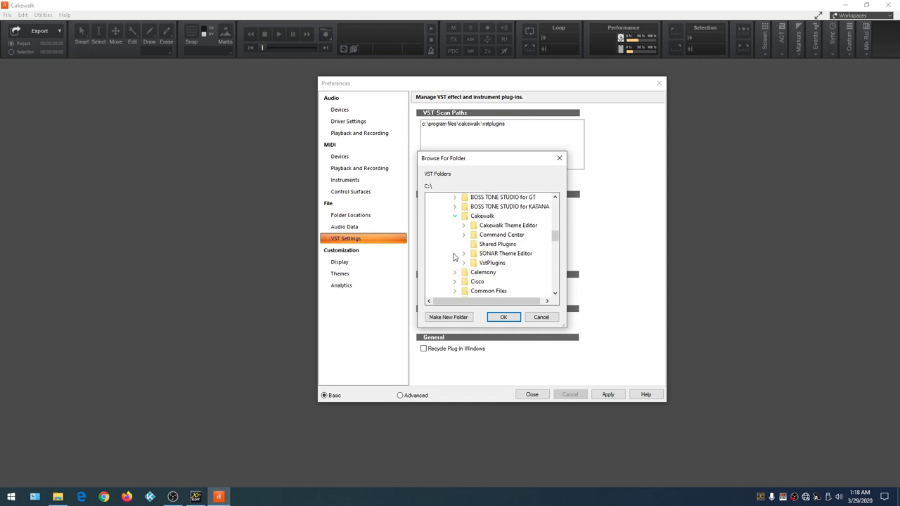
pyautogui.doubleClick(491, 262)
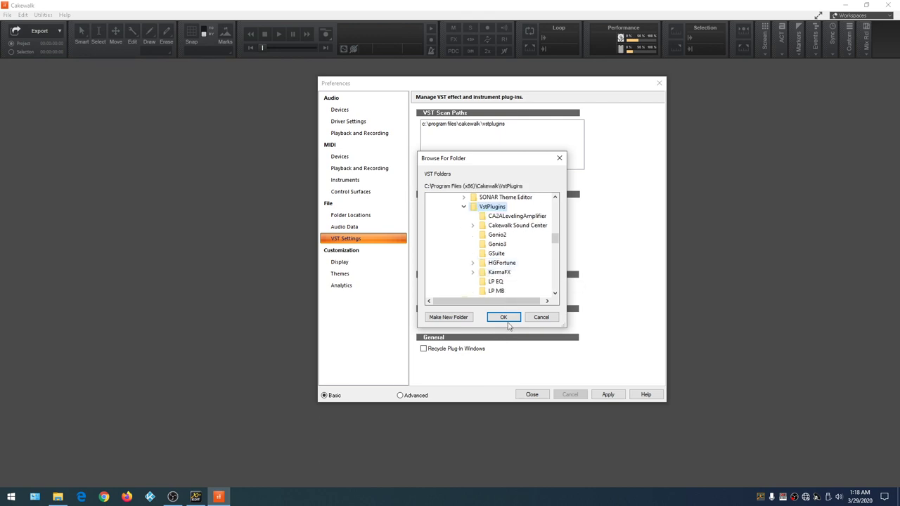
pyautogui.click(503, 317)
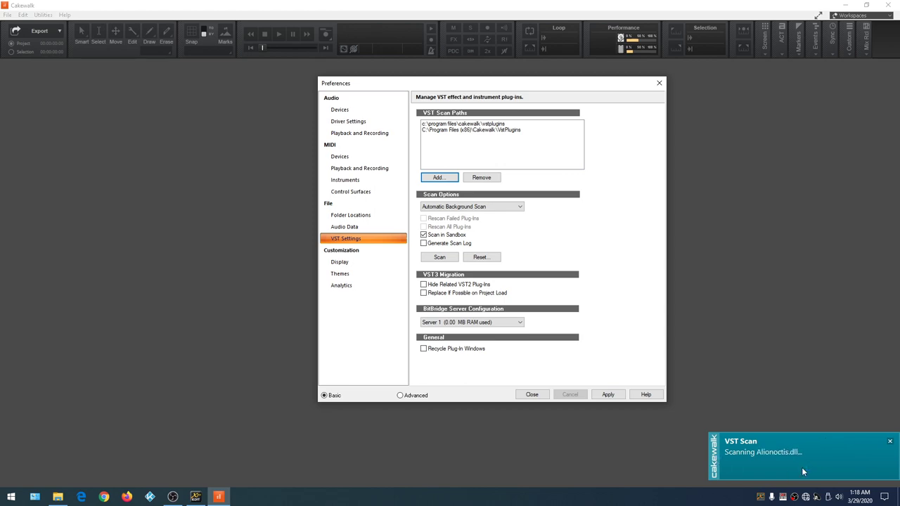
pyautogui.click(438, 177)
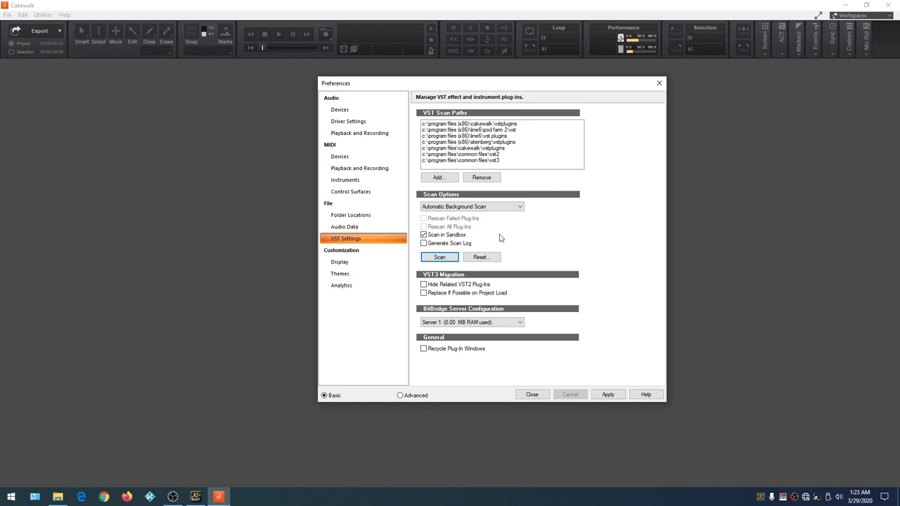
# Set the default Project Files folder to C:\Cakewalk Projects\Saturday Night Jam\Hard Rock Project
pyautogui.click(344, 218)
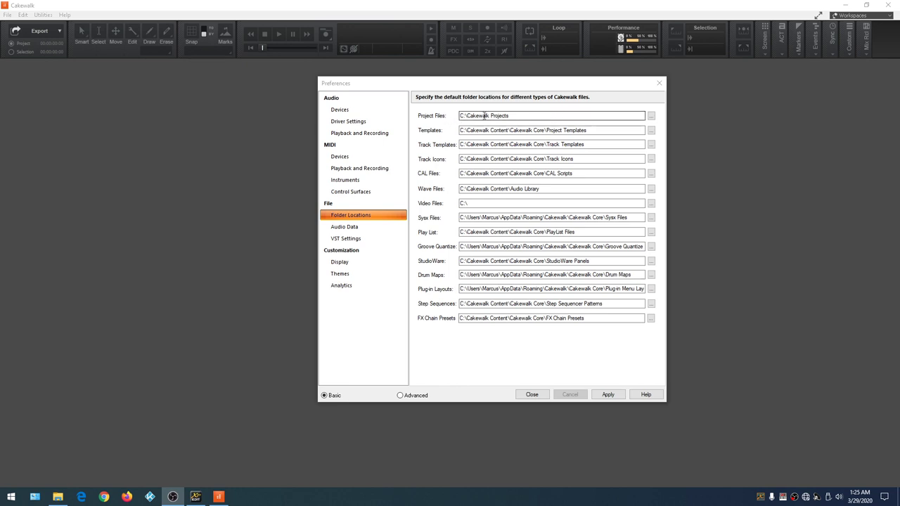
pyautogui.click(651, 116)
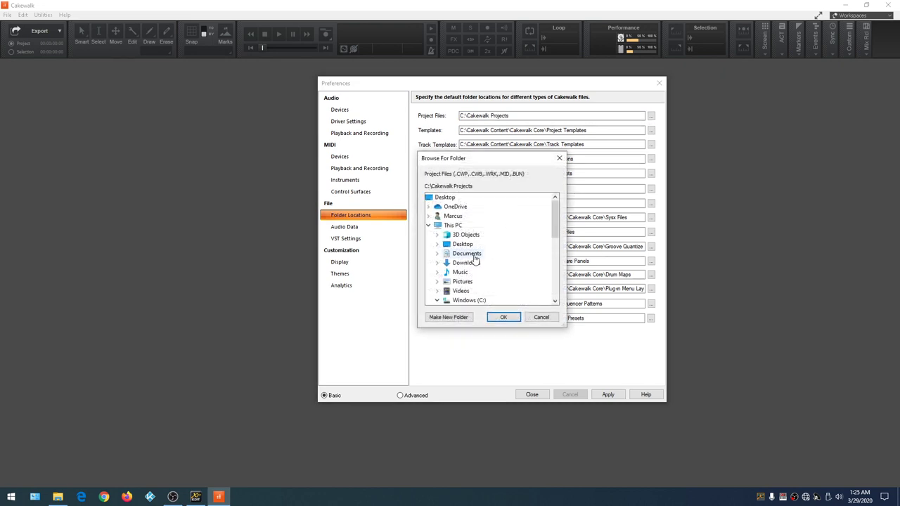
pyautogui.scroll(-2, 522, 242)
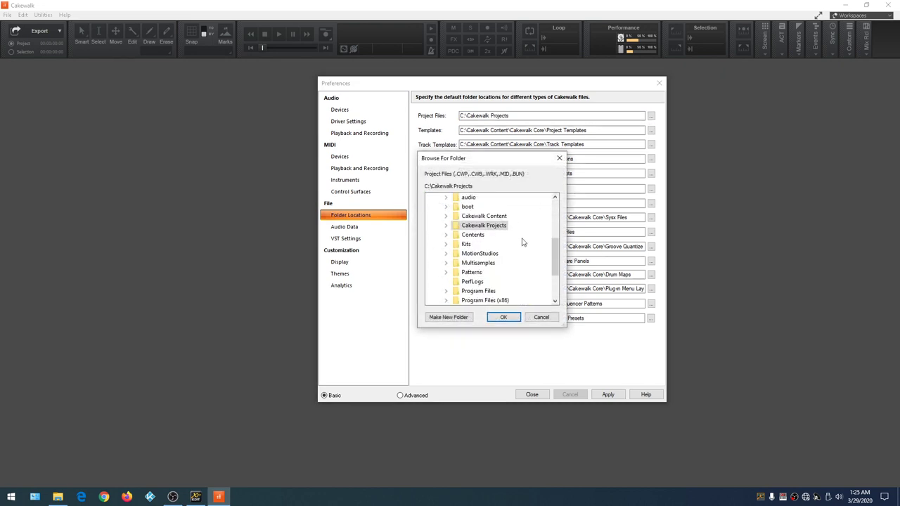
pyautogui.click(446, 226)
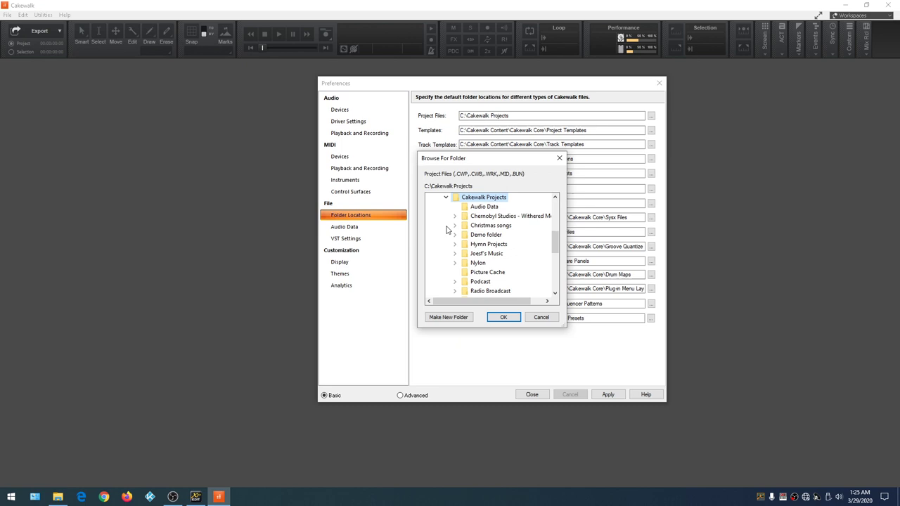
pyautogui.scroll(-1, 487, 240)
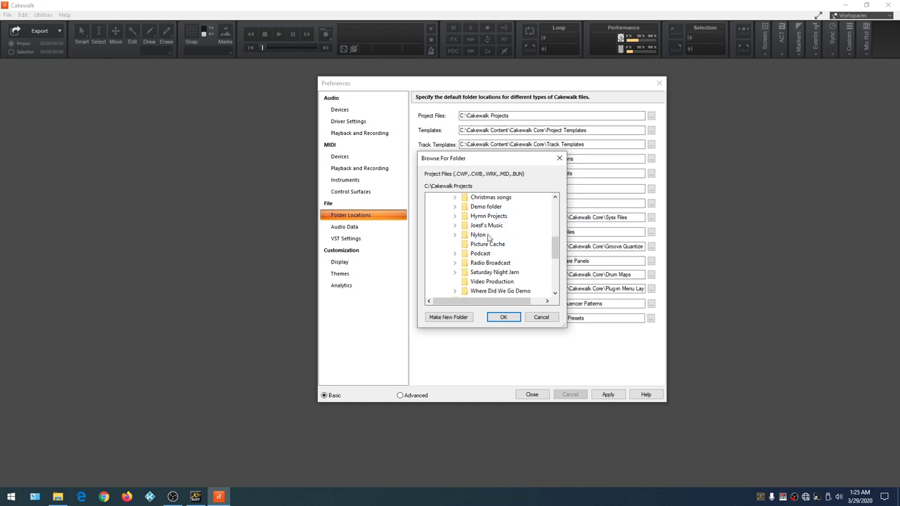
pyautogui.scroll(-1, 488, 238)
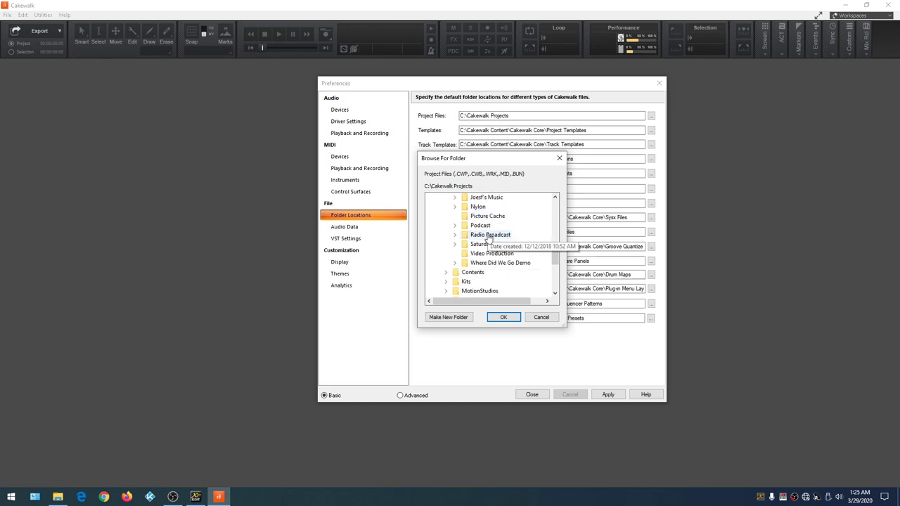
pyautogui.click(455, 246)
pyautogui.scroll(-1, 455, 248)
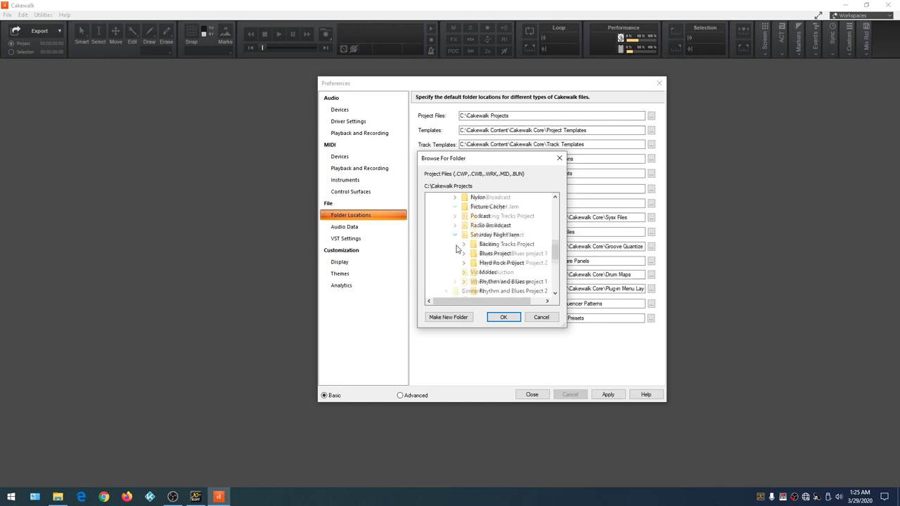
pyautogui.doubleClick(518, 240)
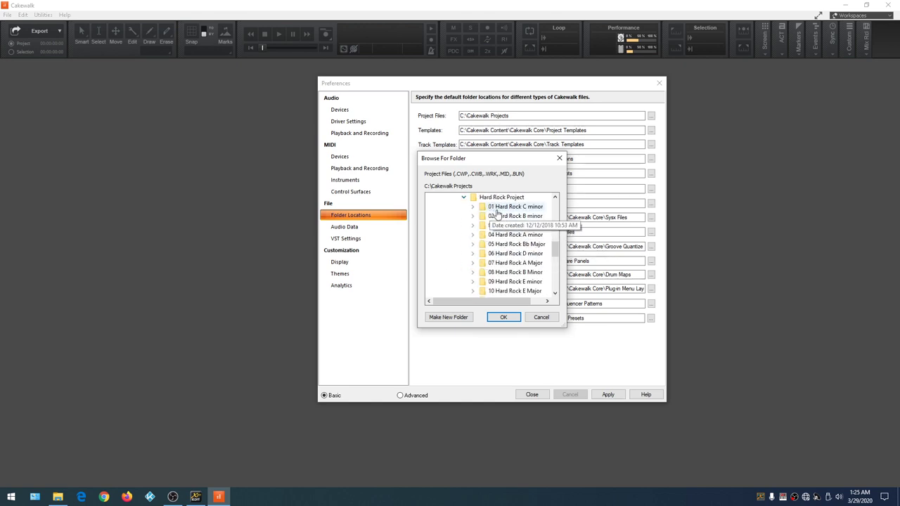
pyautogui.scroll(1, 434, 245)
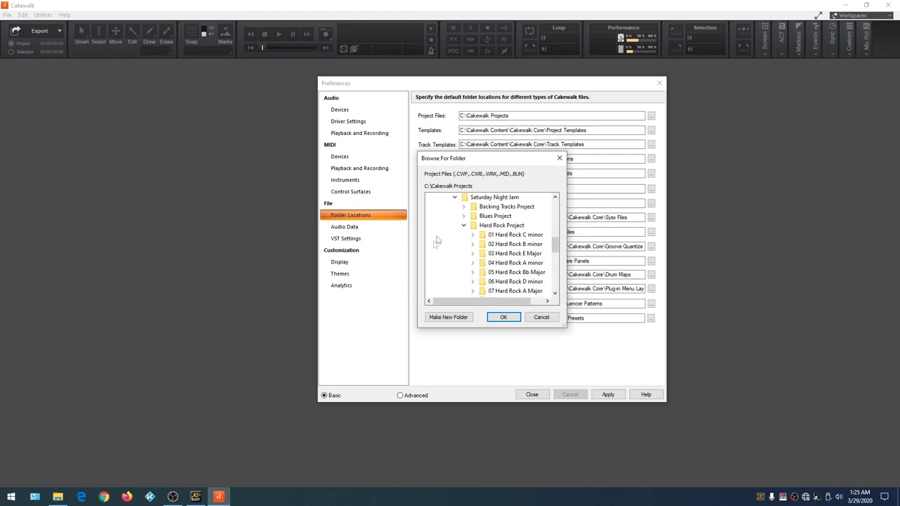
pyautogui.click(503, 226)
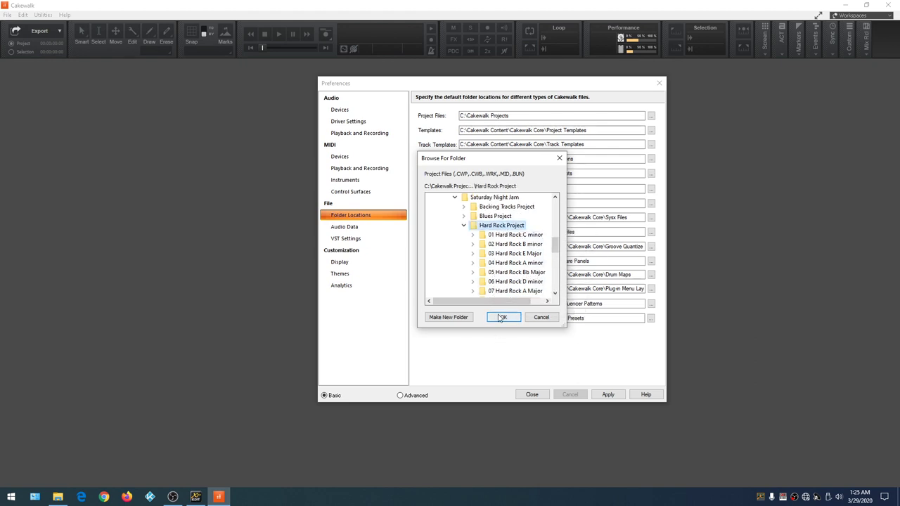
pyautogui.click(502, 317)
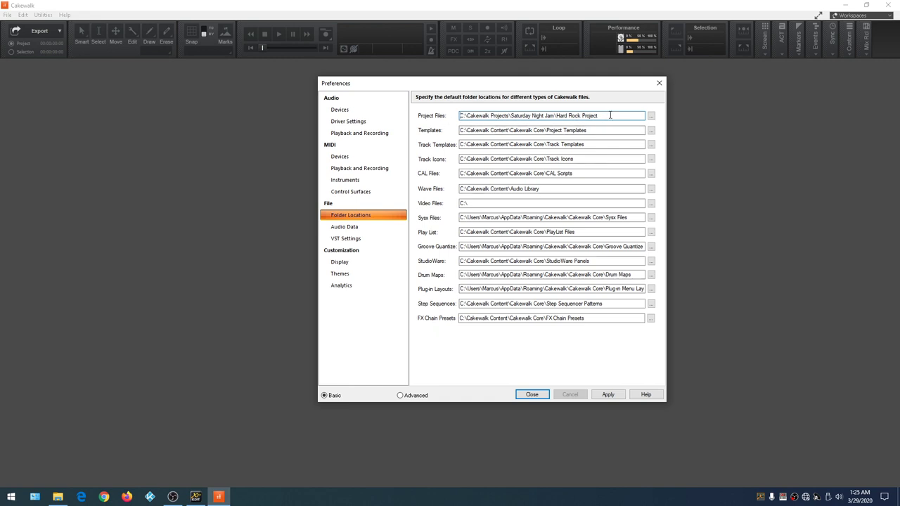
# Try the Mercury theme in the theme preferences and return to the Tungsten theme
pyautogui.click(338, 275)
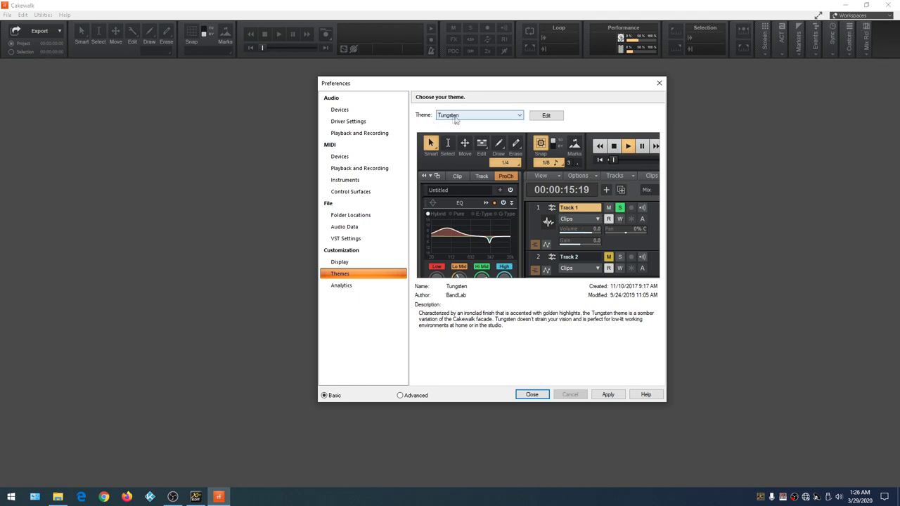
pyautogui.click(521, 117)
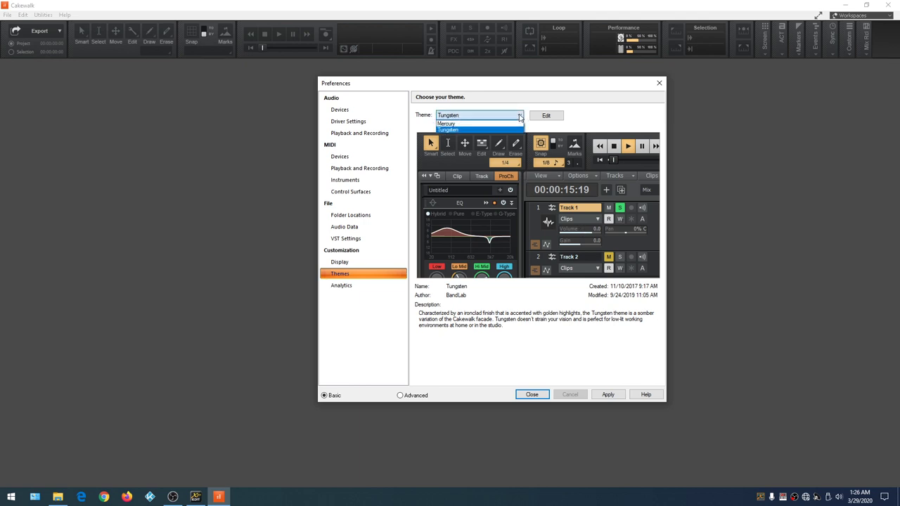
pyautogui.click(512, 124)
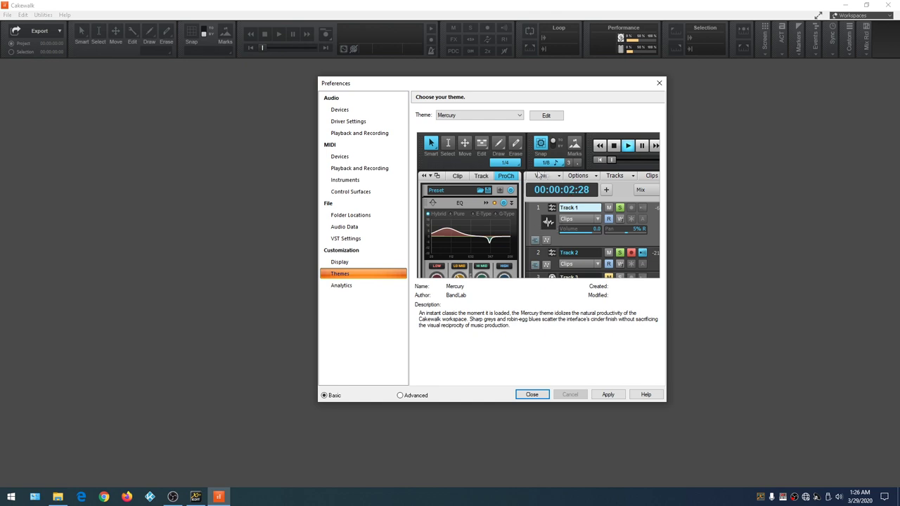
pyautogui.click(509, 116)
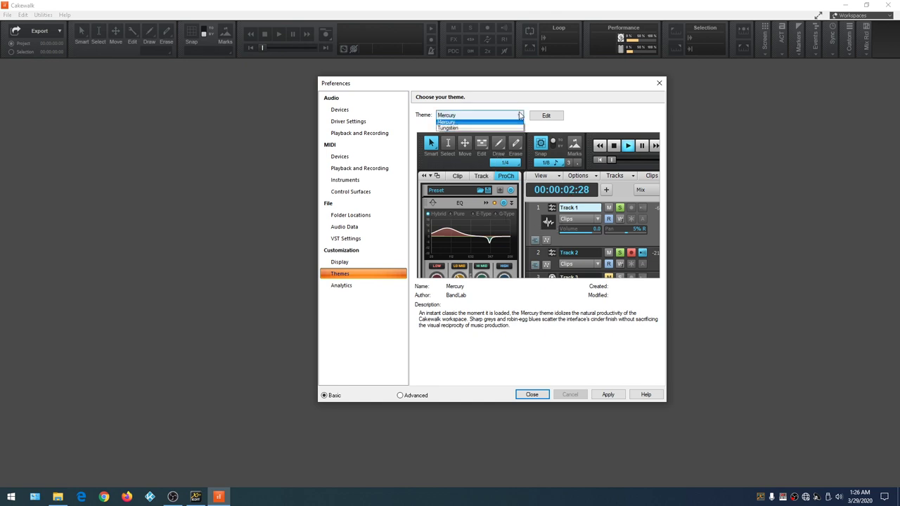
pyautogui.click(506, 129)
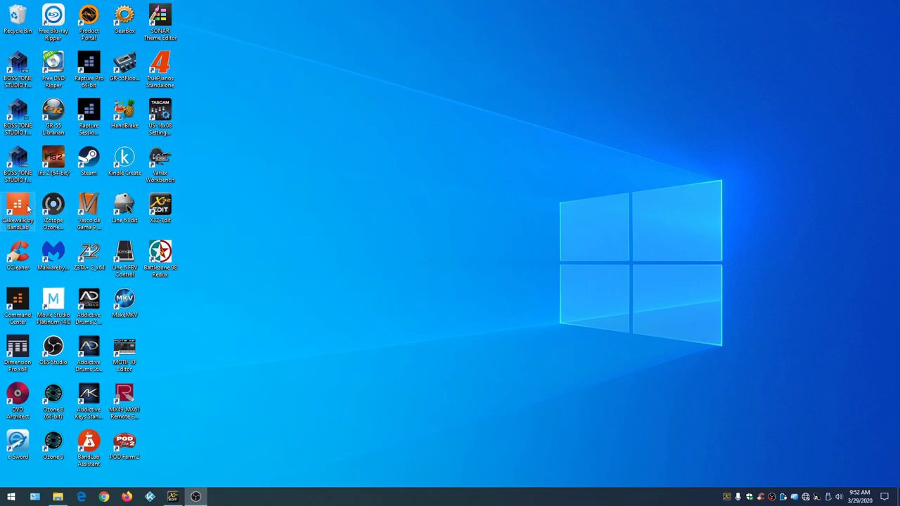
# Launch Cakewalk by BandLab and review the new project templates and the recent projects in list and thumbnail view
pyautogui.doubleClick(15, 208)
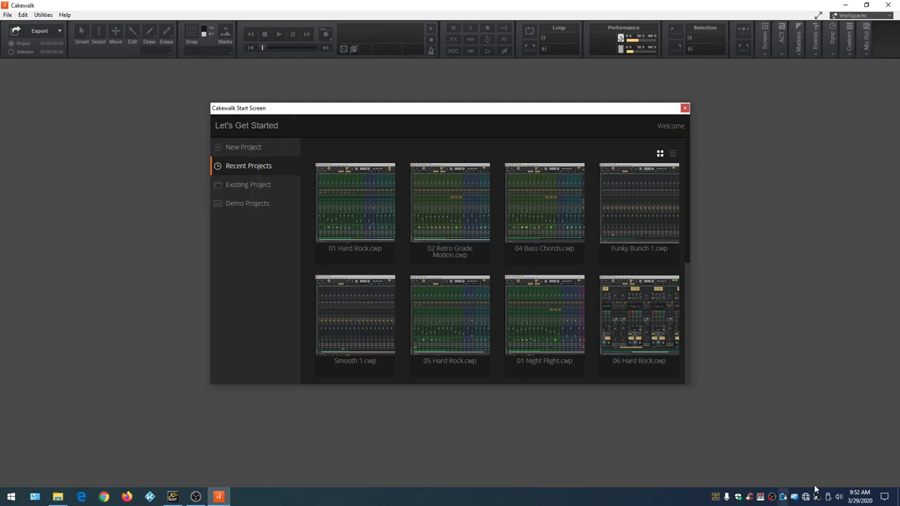
pyautogui.click(251, 148)
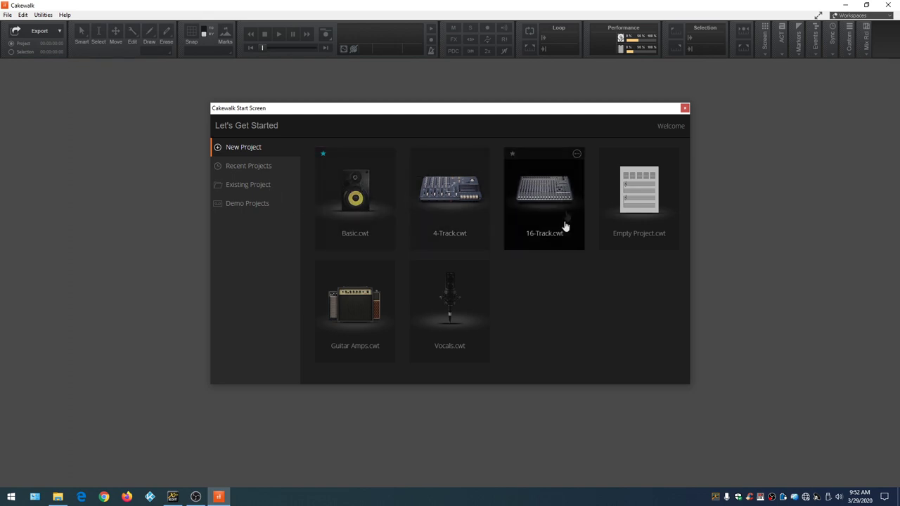
pyautogui.click(248, 166)
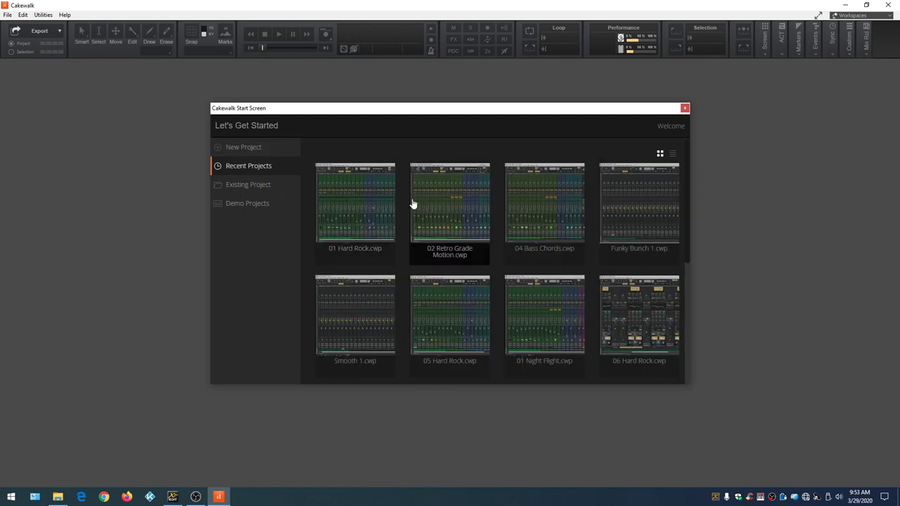
pyautogui.scroll(-5, 365, 301)
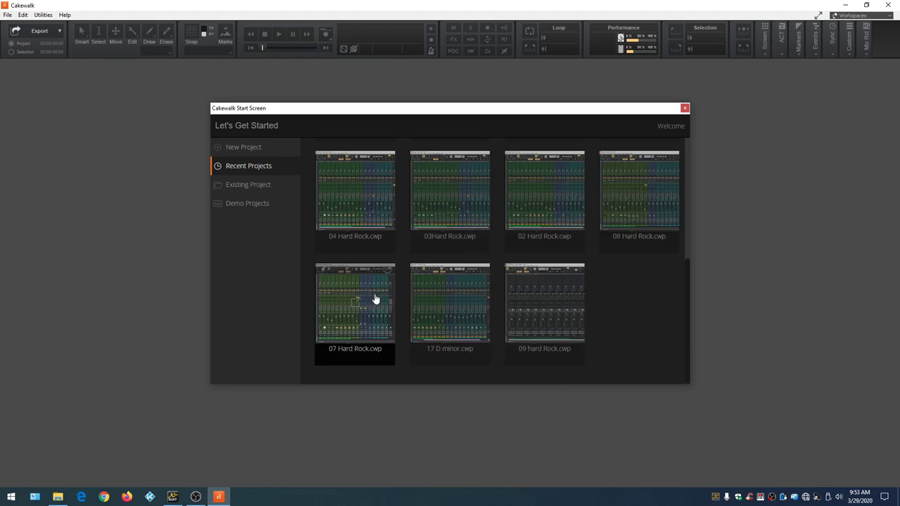
pyautogui.scroll(5, 592, 328)
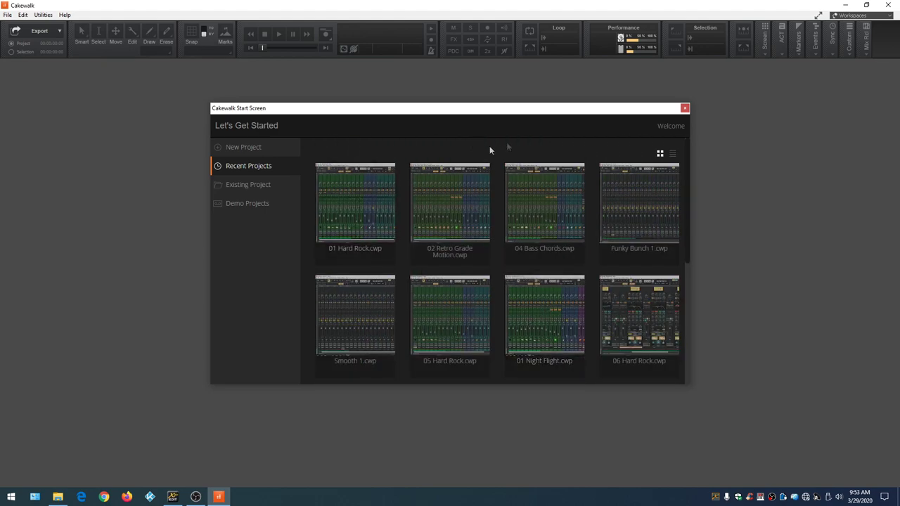
pyautogui.click(674, 154)
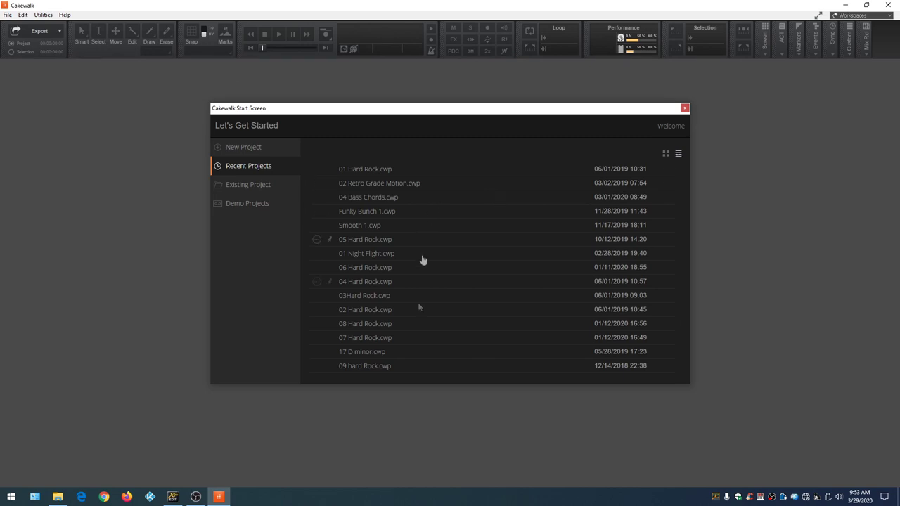
pyautogui.click(666, 155)
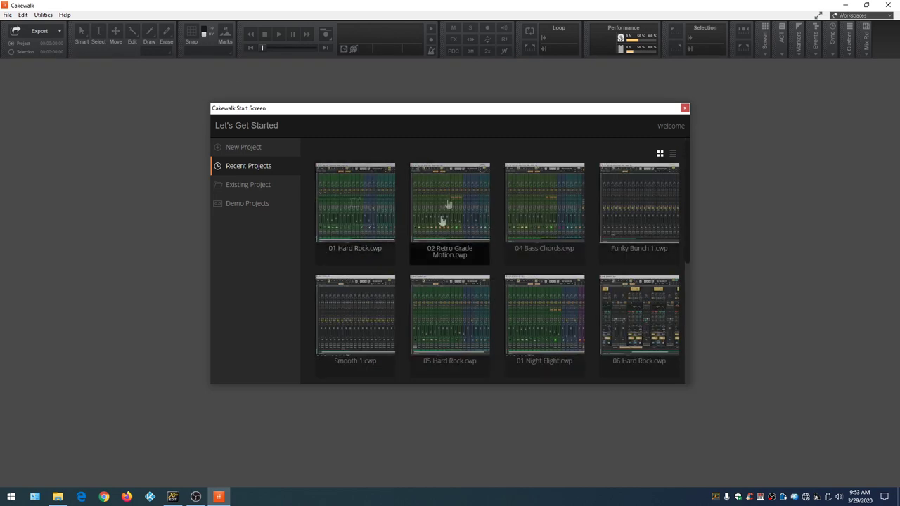
# Look through the existing project folders and the demo projects, and close the start screen
pyautogui.click(243, 185)
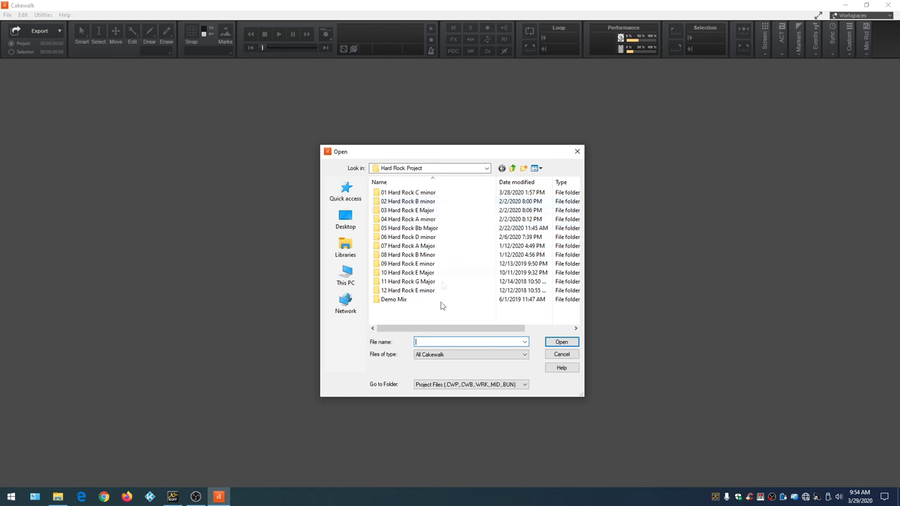
pyautogui.click(577, 151)
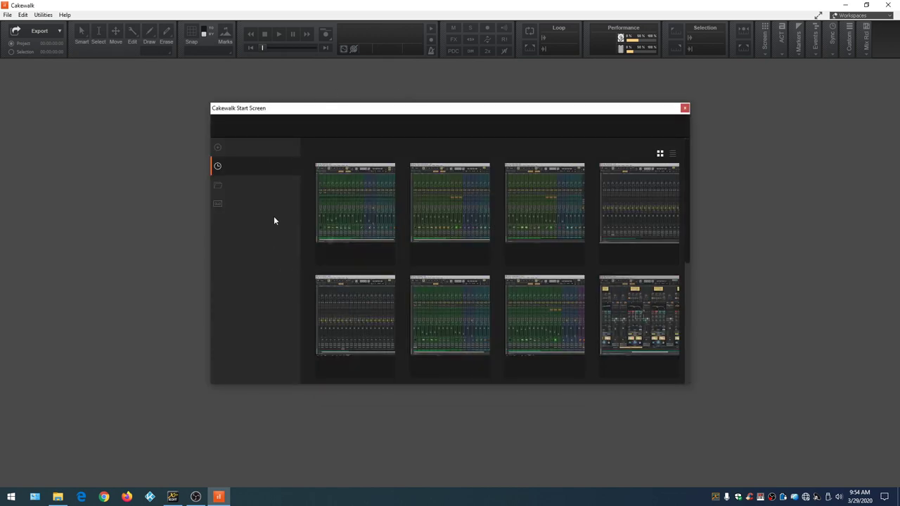
pyautogui.click(255, 205)
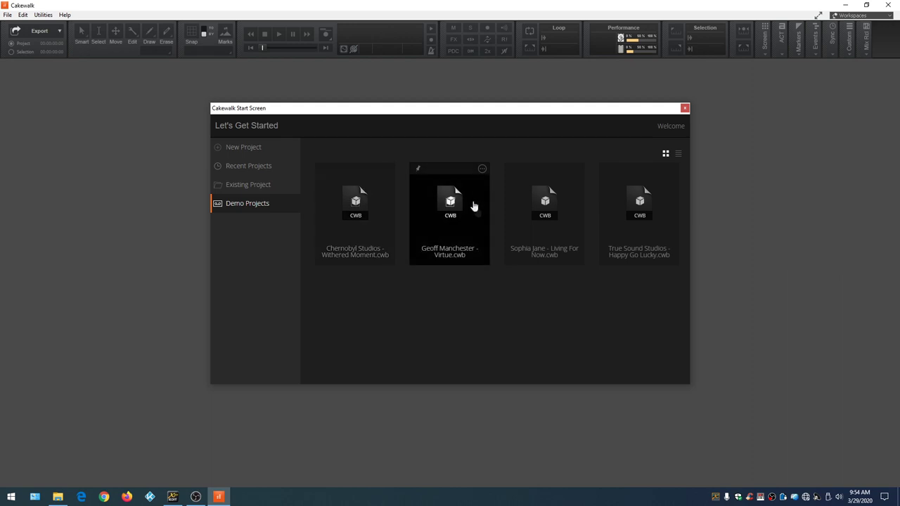
pyautogui.click(685, 109)
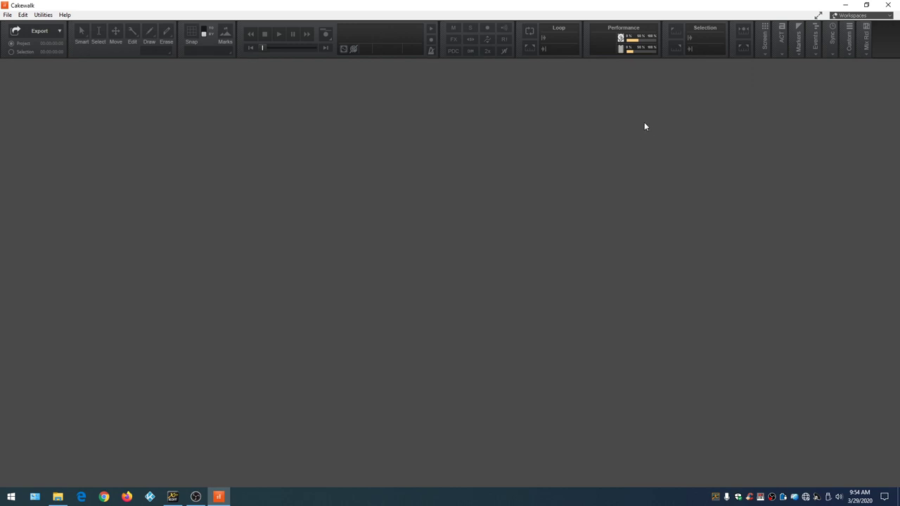
# Reopen the Cakewalk start screen and close it again
pyautogui.click(8, 14)
pyautogui.click(28, 44)
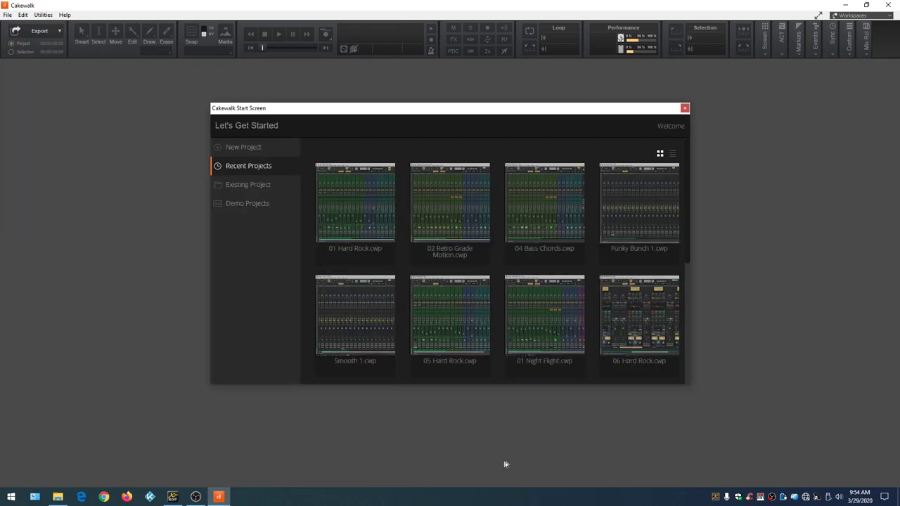
pyautogui.click(685, 108)
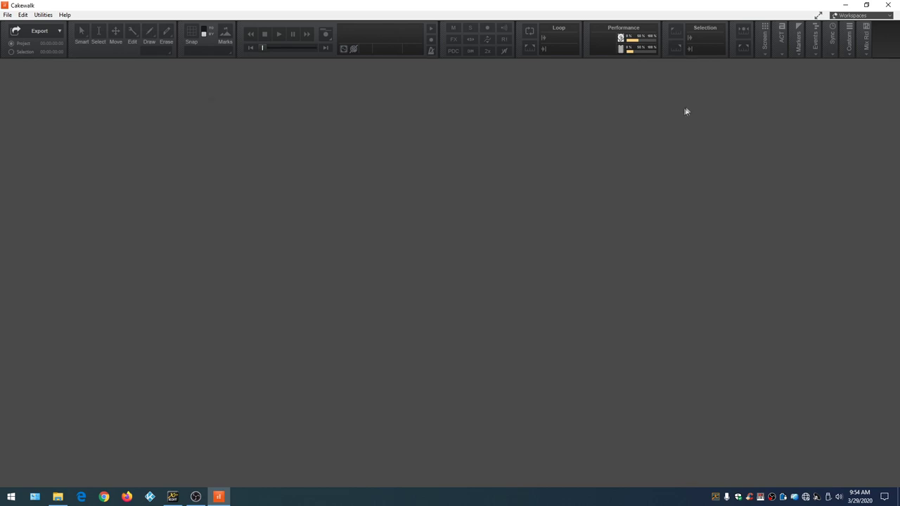
# Create a new project from the Blank Project template
pyautogui.click(7, 16)
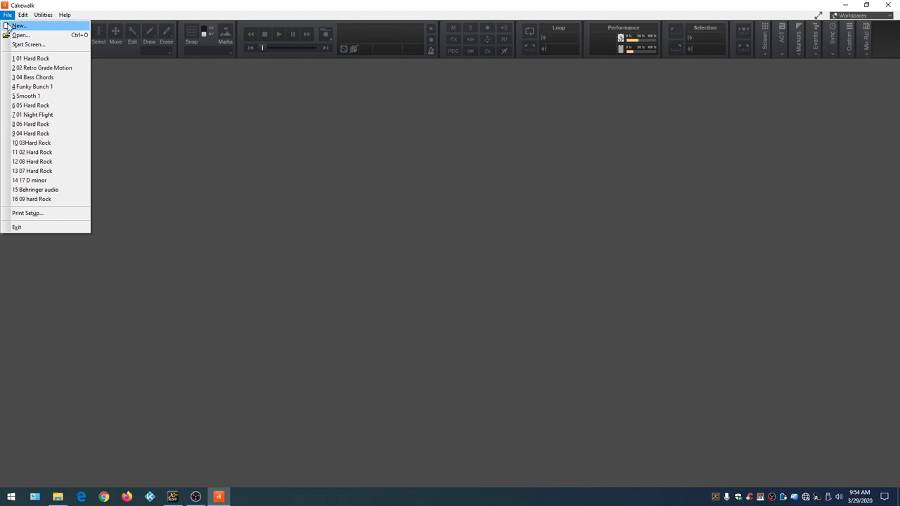
pyautogui.click(8, 25)
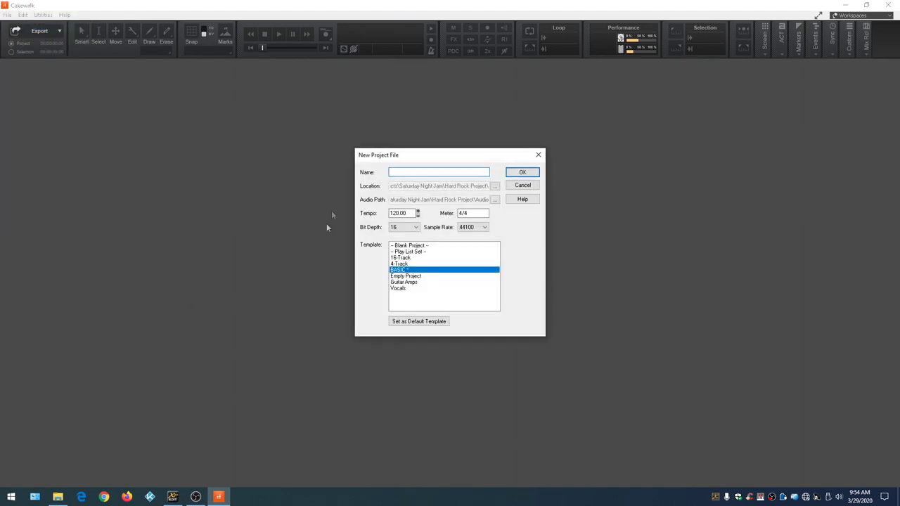
pyautogui.click(407, 246)
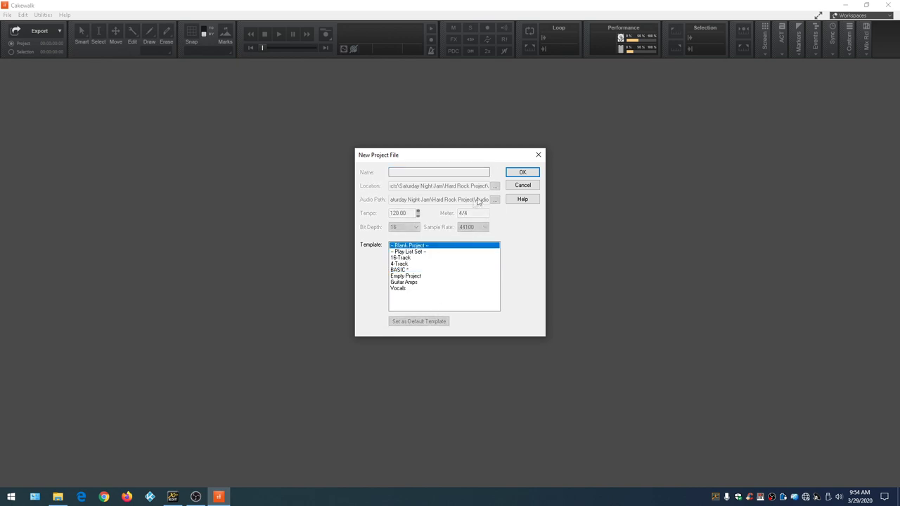
pyautogui.click(522, 173)
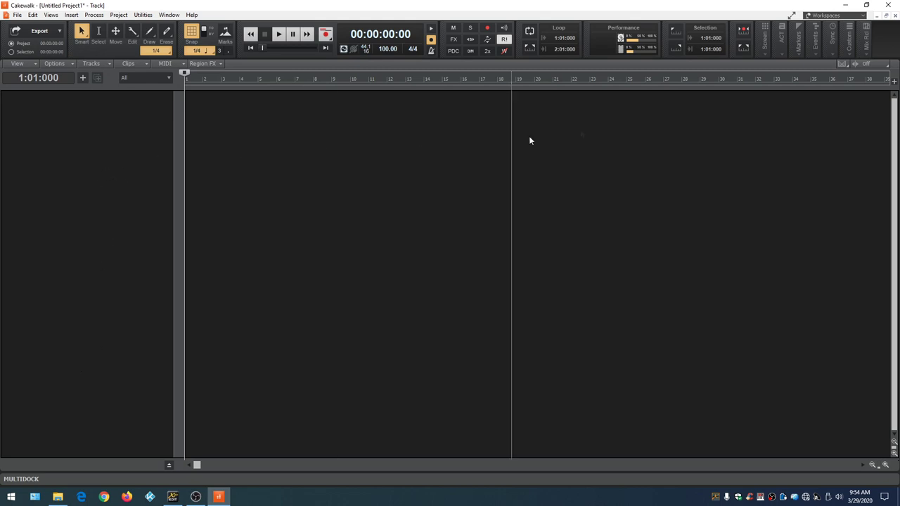
# Insert an audio track, expand its strip to a taller height and narrow the track pane so its controls stack vertically
pyautogui.rightClick(47, 131)
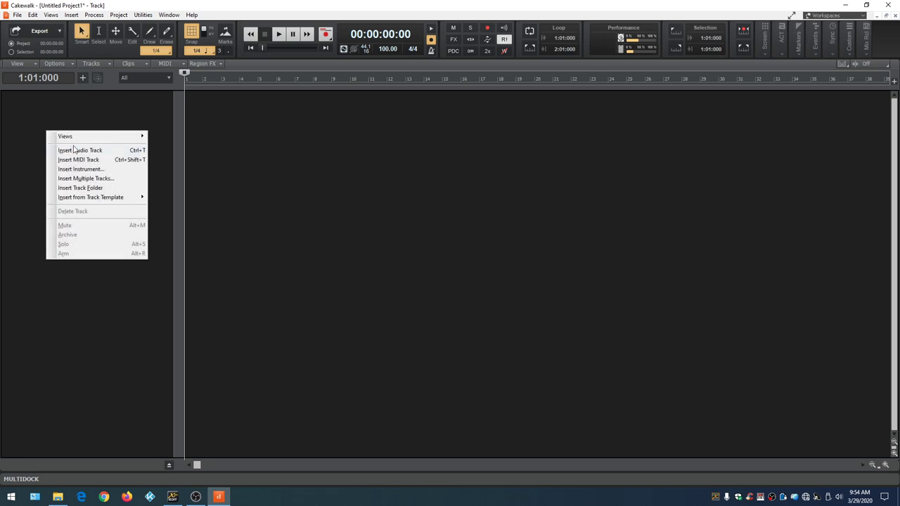
pyautogui.click(74, 151)
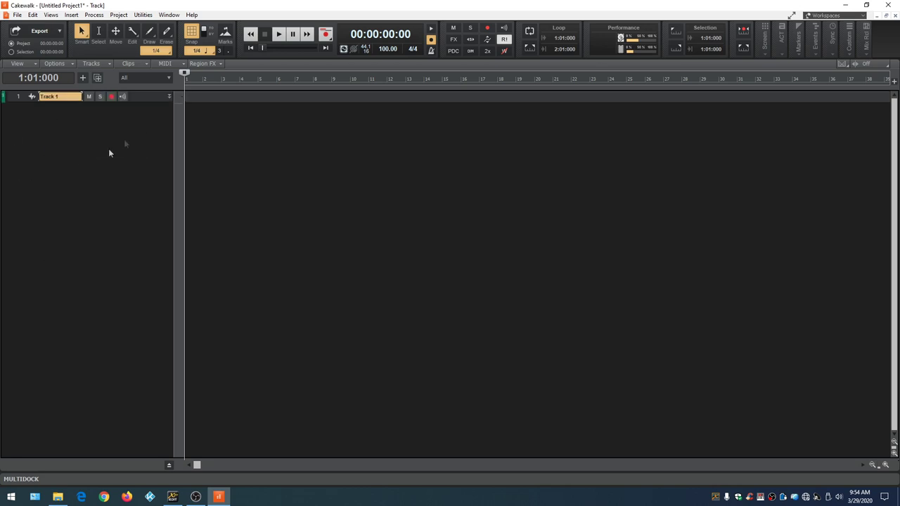
pyautogui.doubleClick(132, 101)
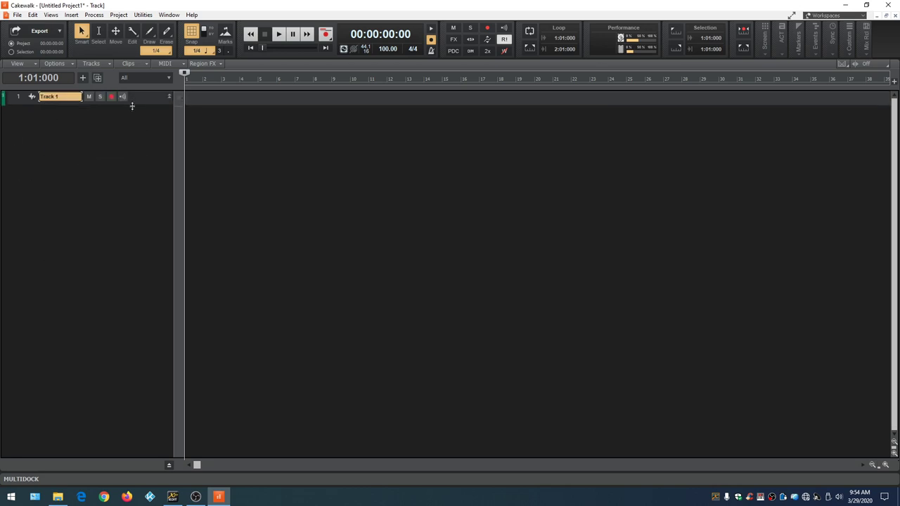
pyautogui.click(169, 97)
pyautogui.click(170, 97)
pyautogui.click(170, 97)
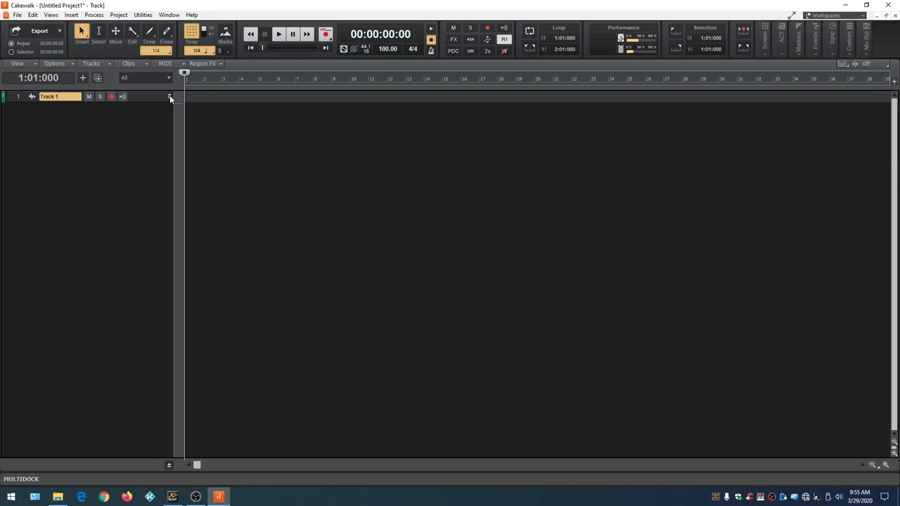
pyautogui.click(169, 97)
pyautogui.click(169, 97)
pyautogui.click(169, 97)
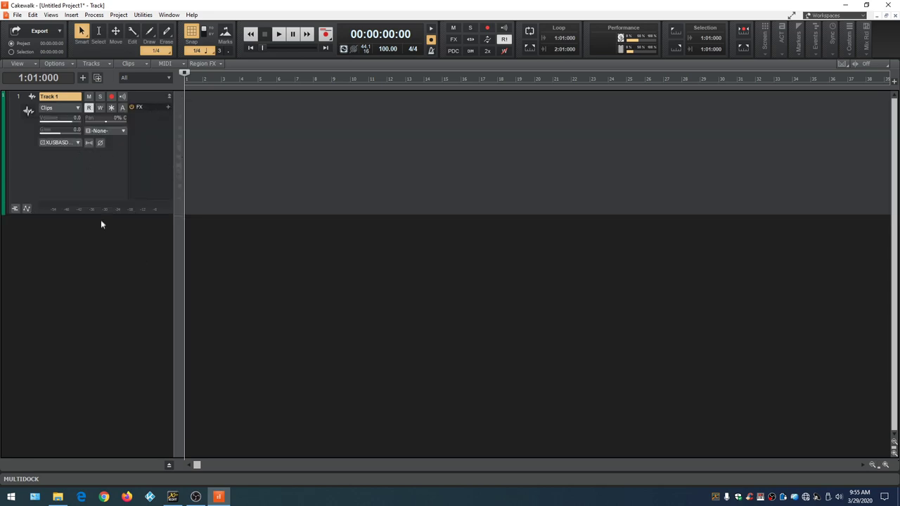
pyautogui.moveTo(89, 214); pyautogui.dragTo(89, 260)
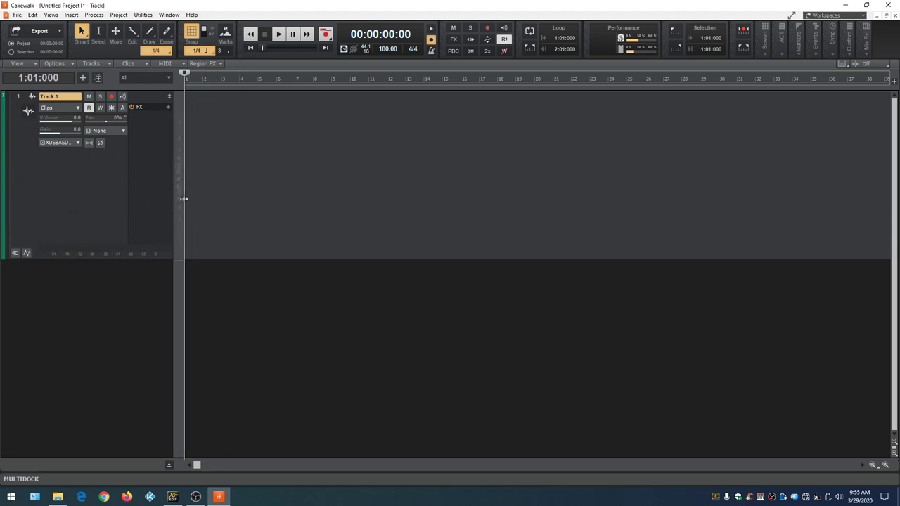
pyautogui.moveTo(182, 199); pyautogui.dragTo(147, 209)
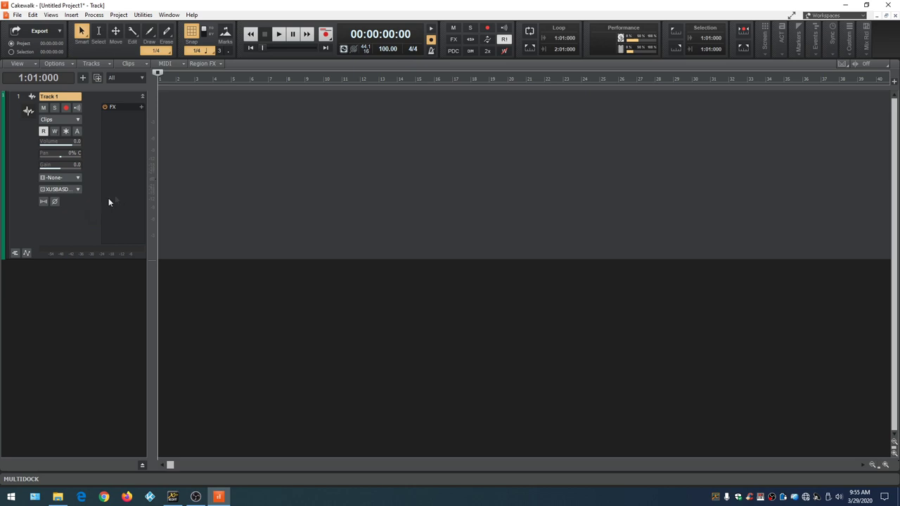
# Rename the new audio track Drums
pyautogui.doubleClick(64, 96)
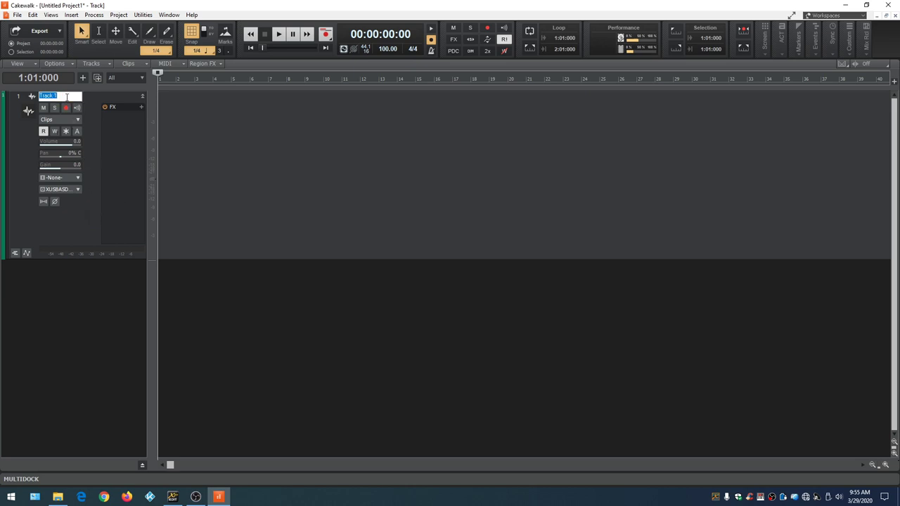
pyautogui.write('Drums')
pyautogui.press('Return')
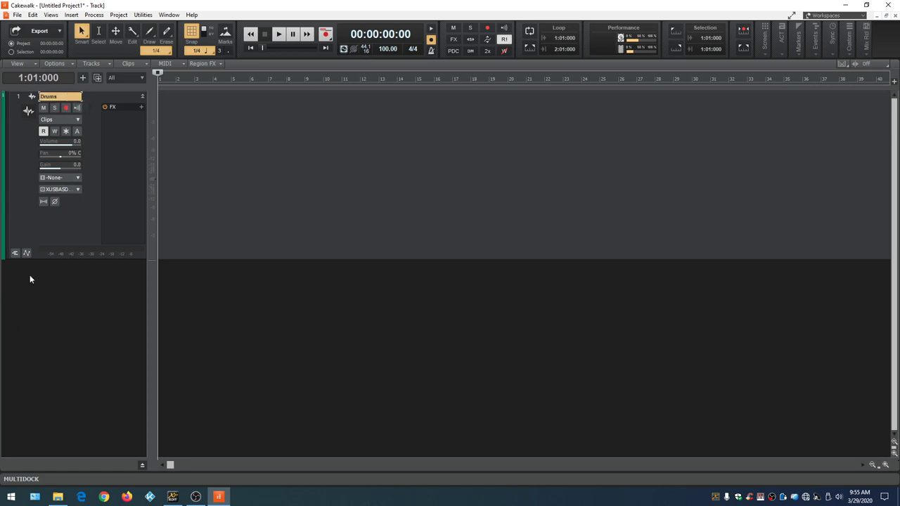
# Toggle mute, solo and record arm on and off for the Drums track, and try its input echo
pyautogui.click(43, 109)
pyautogui.click(43, 108)
pyautogui.click(54, 108)
pyautogui.click(55, 108)
pyautogui.click(65, 109)
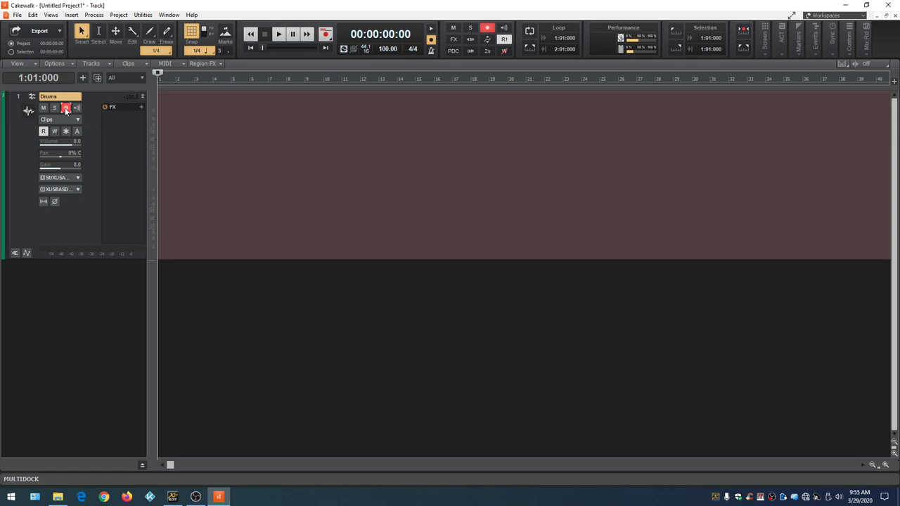
pyautogui.click(66, 109)
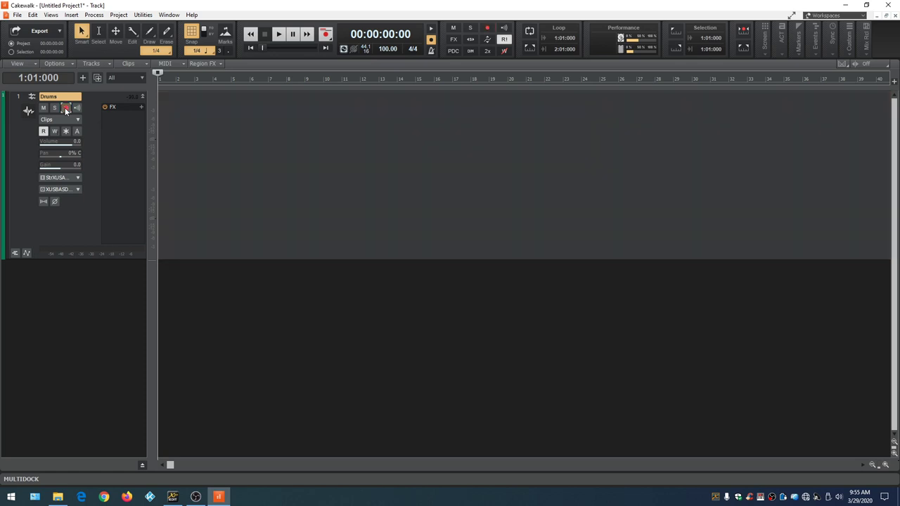
pyautogui.click(79, 109)
# Insert the POD Farm Delays effect in the Drums track's FX rack, move its window aside and turn on the track's input echo
pyautogui.rightClick(116, 135)
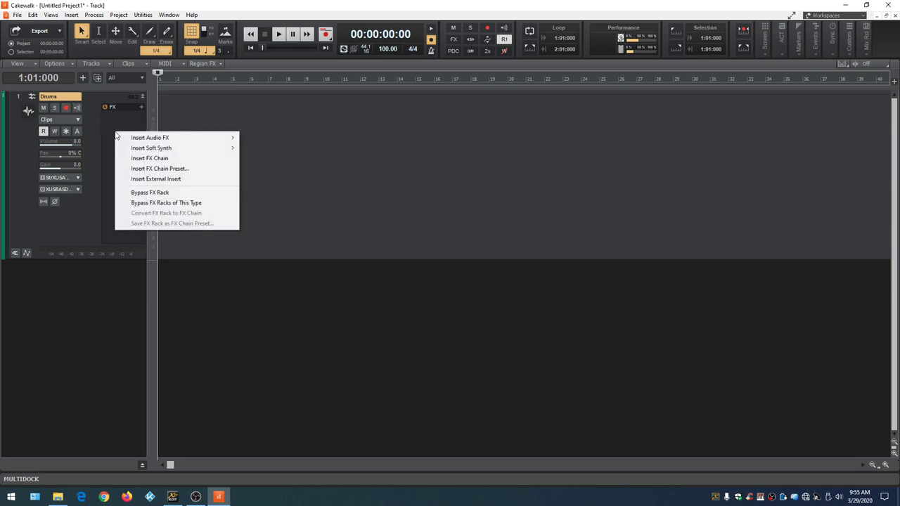
pyautogui.moveTo(182, 141)
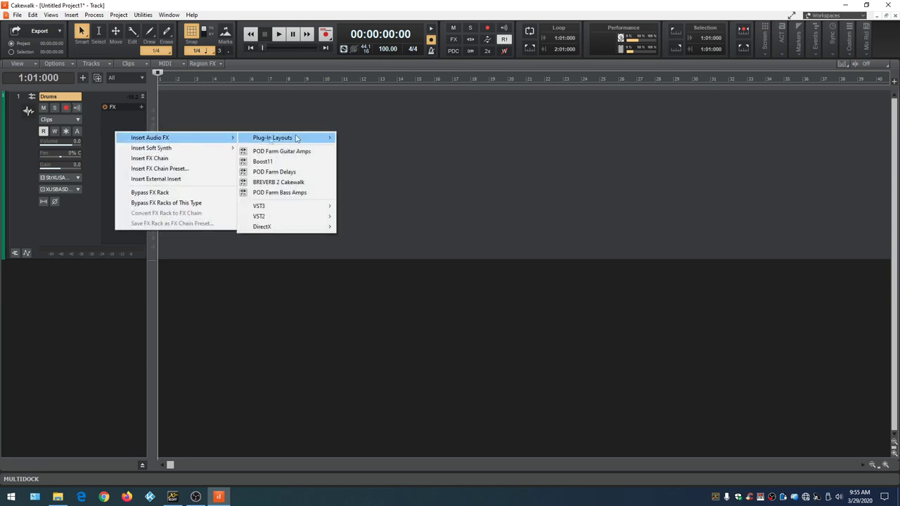
pyautogui.click(295, 172)
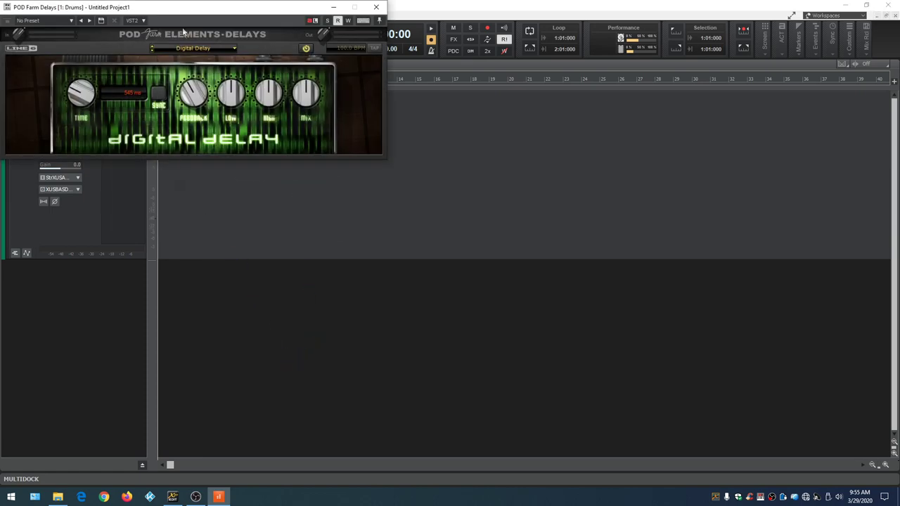
pyautogui.moveTo(184, 7); pyautogui.dragTo(495, 114)
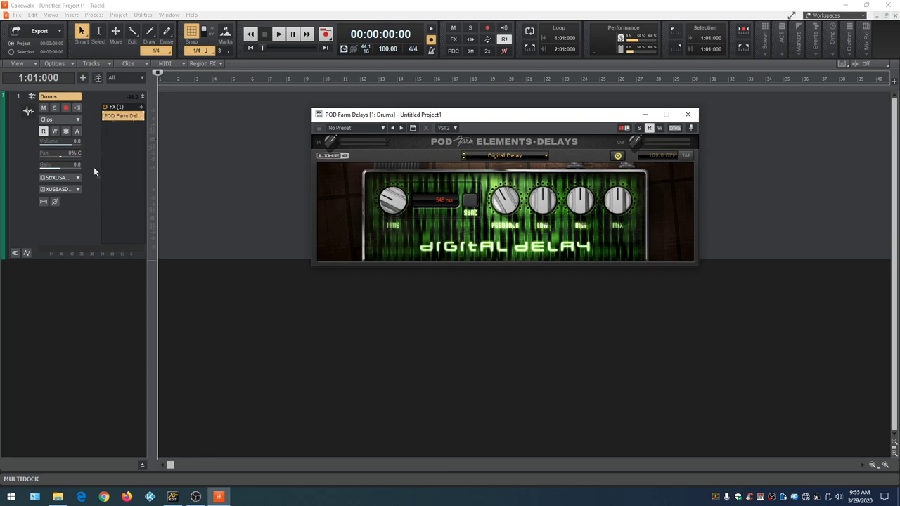
pyautogui.click(78, 107)
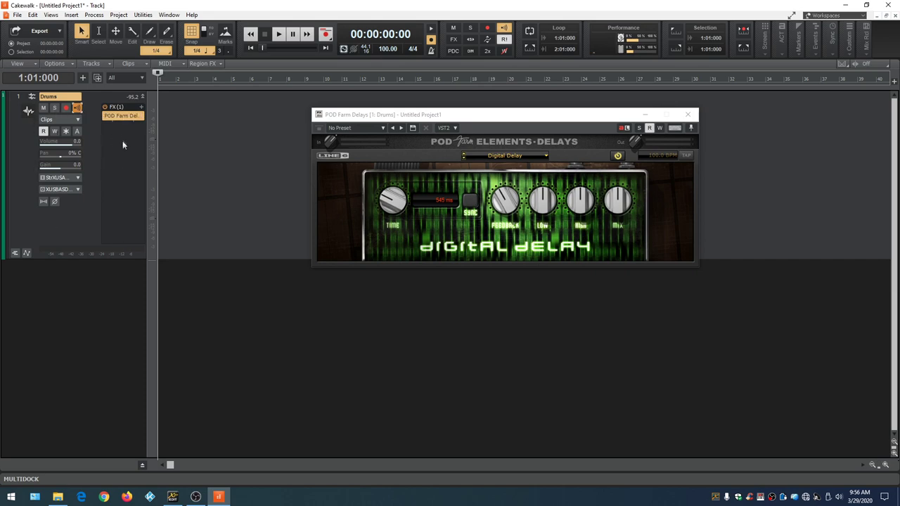
# Close the POD Farm Delays window and delete the effect from the Drums track's FX rack
pyautogui.click(687, 114)
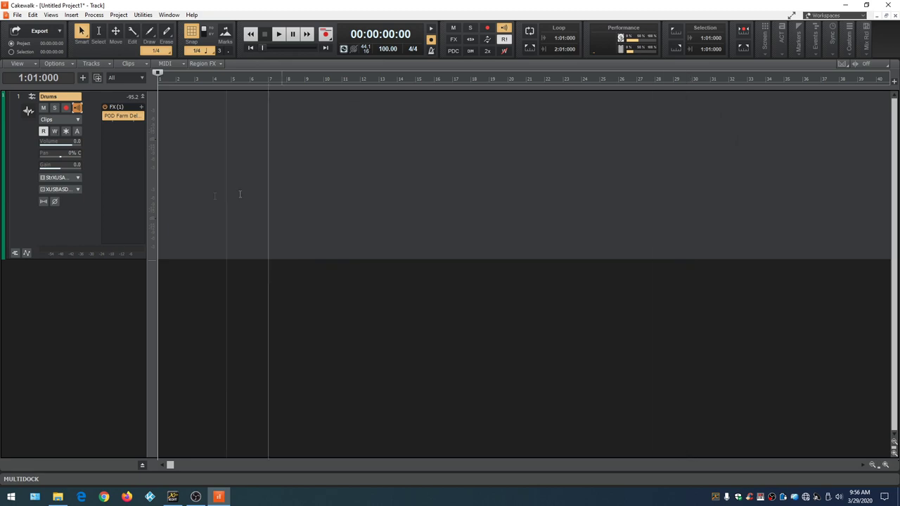
pyautogui.rightClick(127, 116)
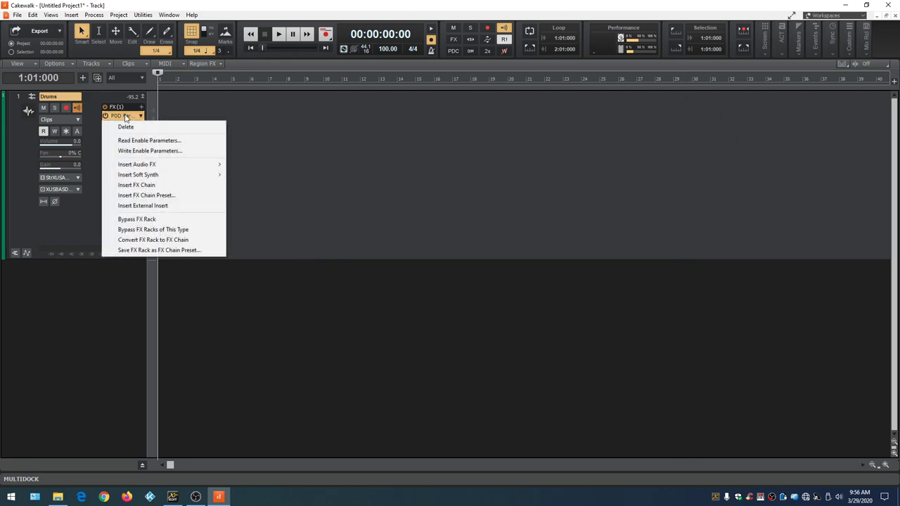
pyautogui.click(127, 128)
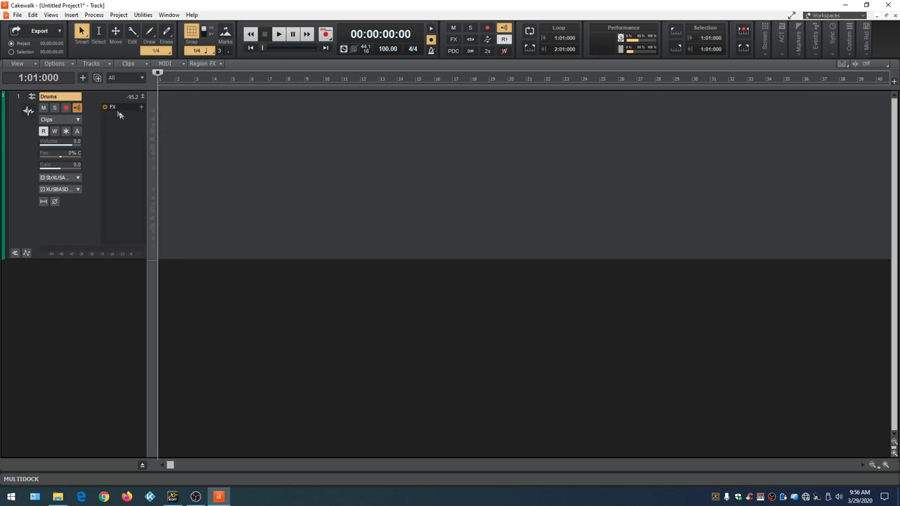
# Look through the Drums track's edit filter and automation choices, and toggle its automation write on and off
pyautogui.click(77, 120)
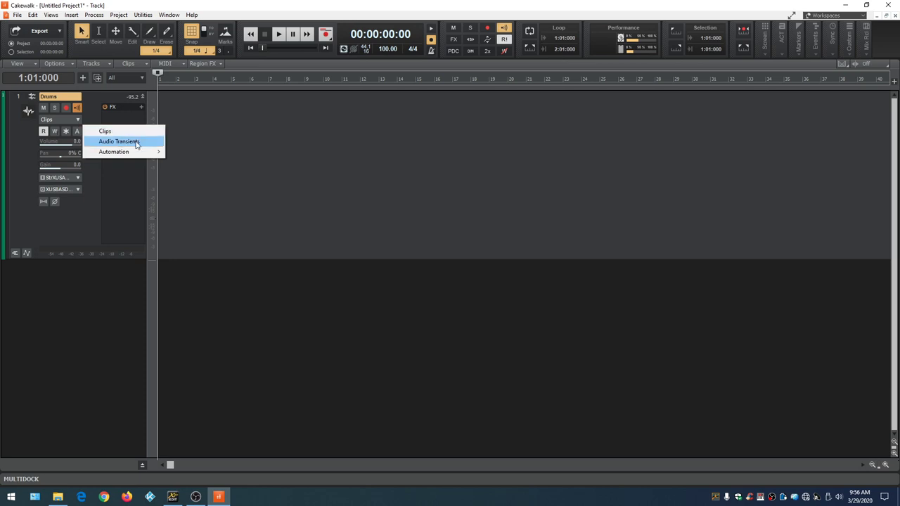
pyautogui.moveTo(135, 154)
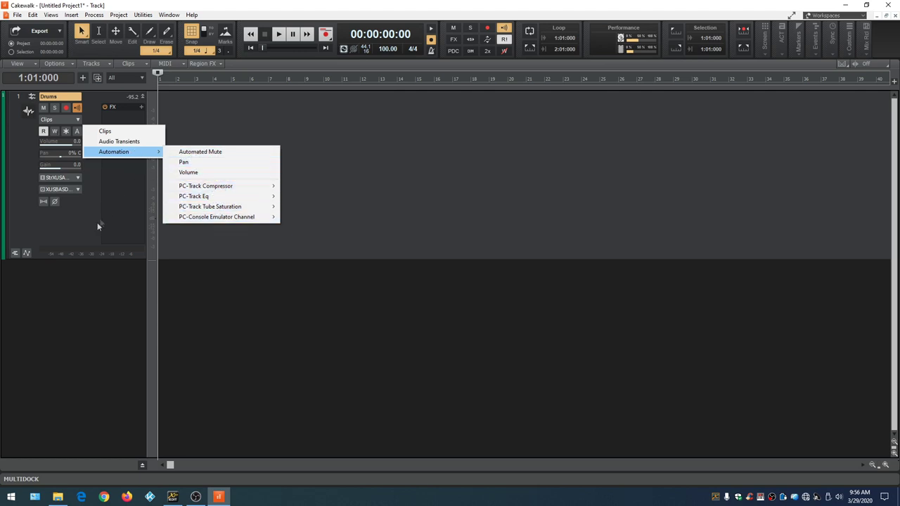
pyautogui.click(76, 230)
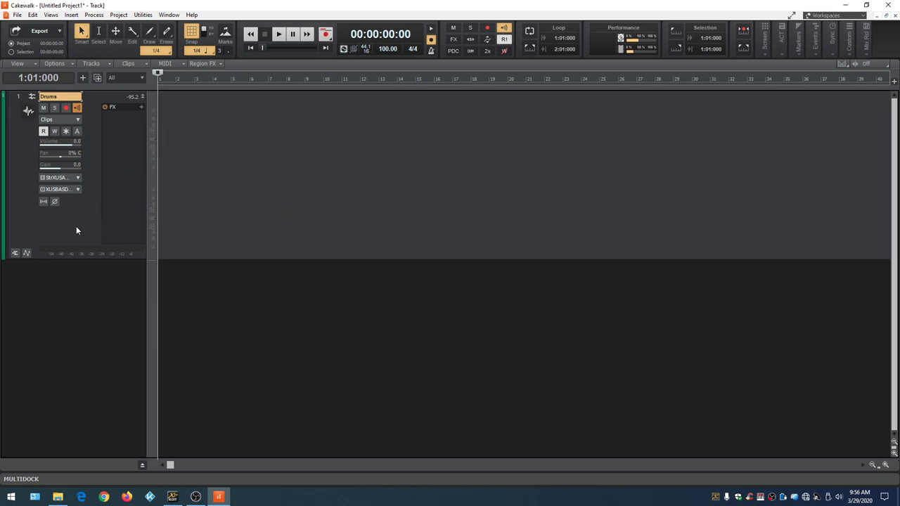
pyautogui.click(55, 131)
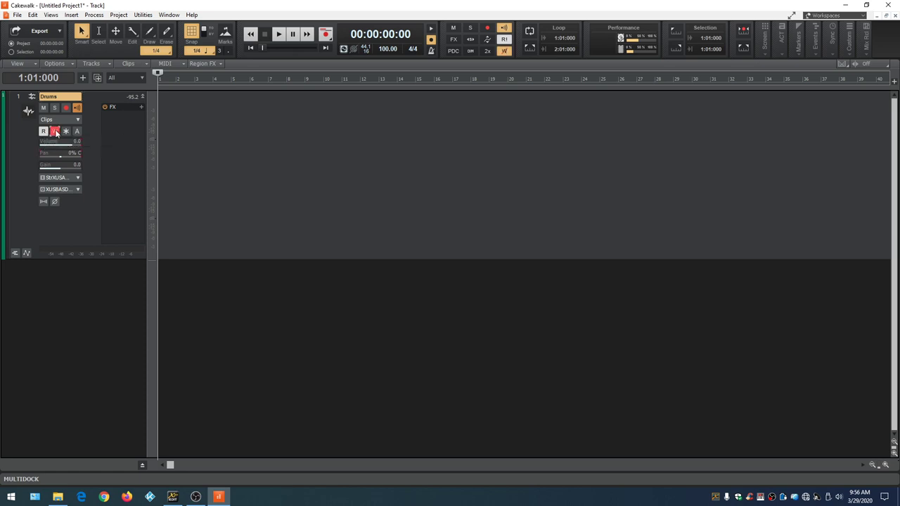
pyautogui.click(56, 133)
# Examine the X-USB ASIO Driver input and output choices for the Drums track, toggling its record arm on and off
pyautogui.click(75, 178)
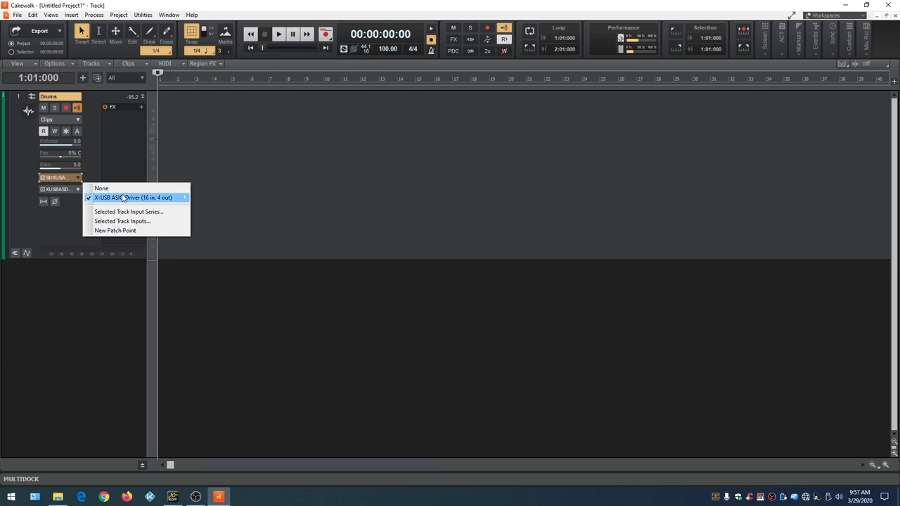
pyautogui.moveTo(134, 197)
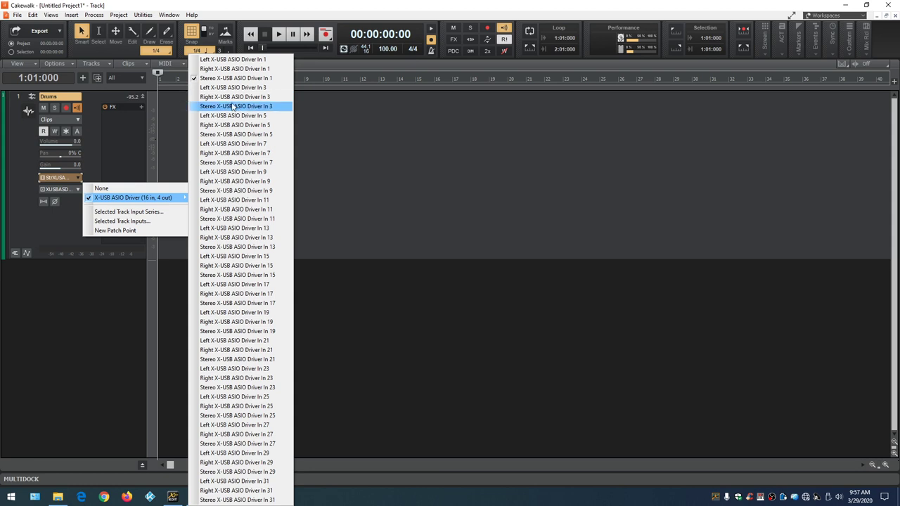
pyautogui.click(66, 229)
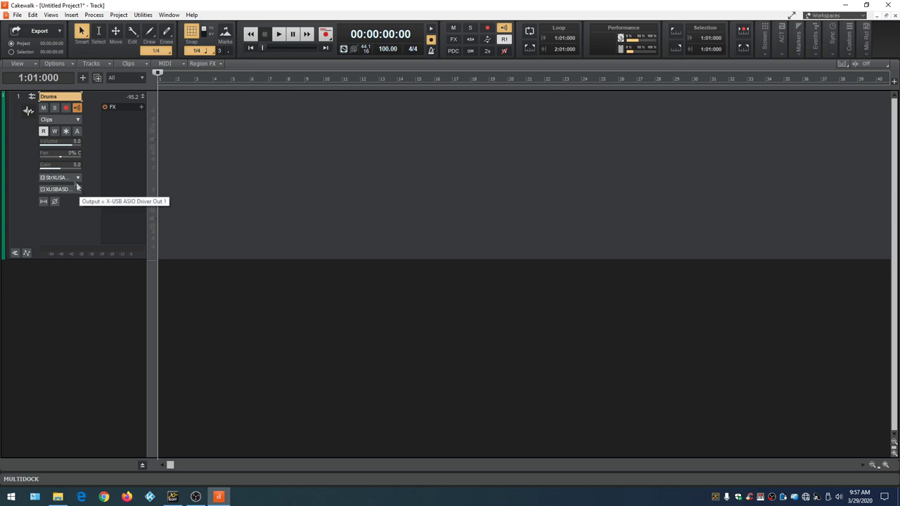
pyautogui.click(66, 108)
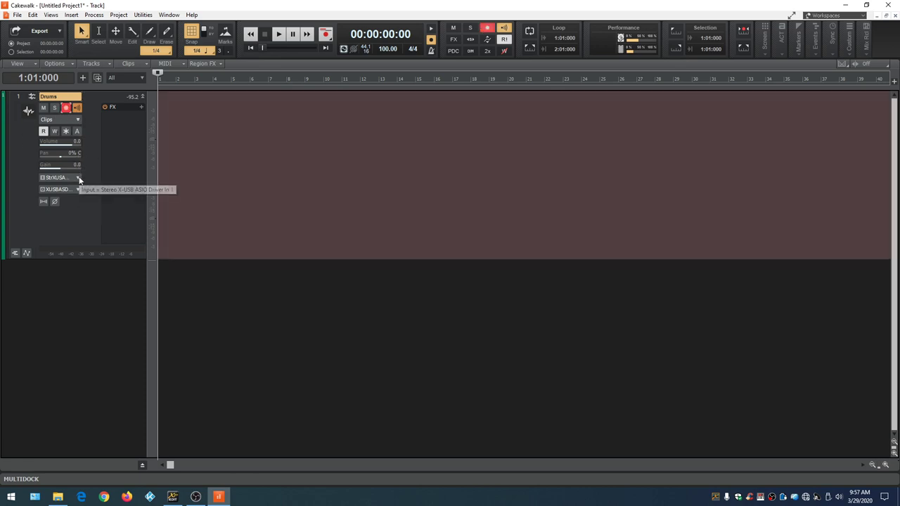
pyautogui.click(79, 177)
pyautogui.click(76, 222)
pyautogui.click(66, 108)
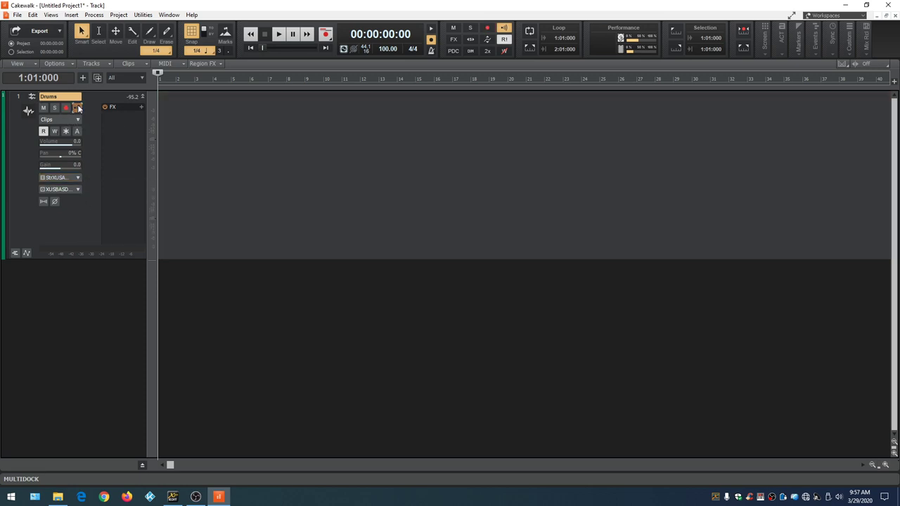
pyautogui.click(77, 189)
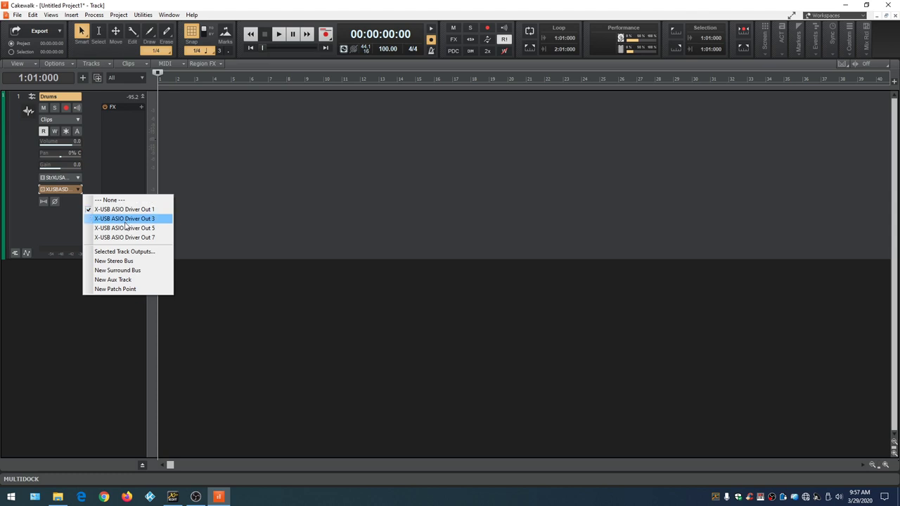
pyautogui.click(48, 229)
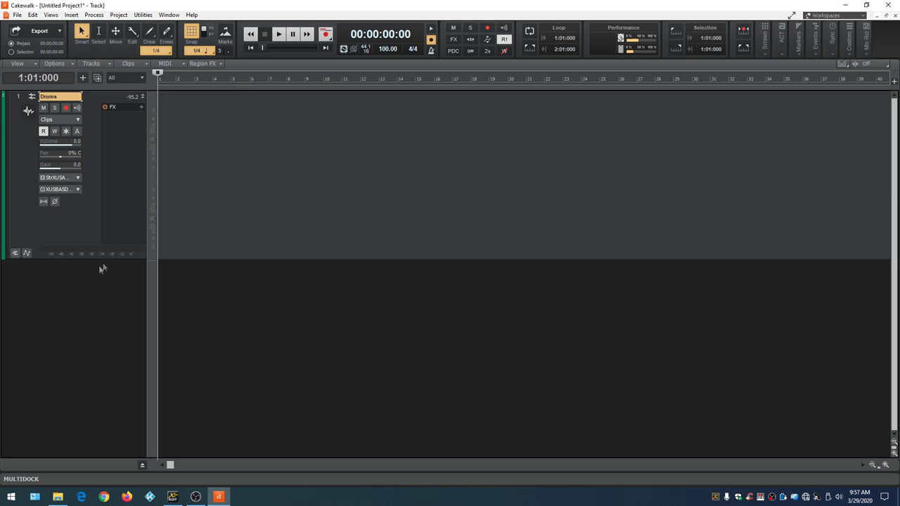
# Shorten the Drums strip, and insert a MIDI track below it with its strip expanded to show all its controls
pyautogui.moveTo(98, 257); pyautogui.dragTo(91, 208)
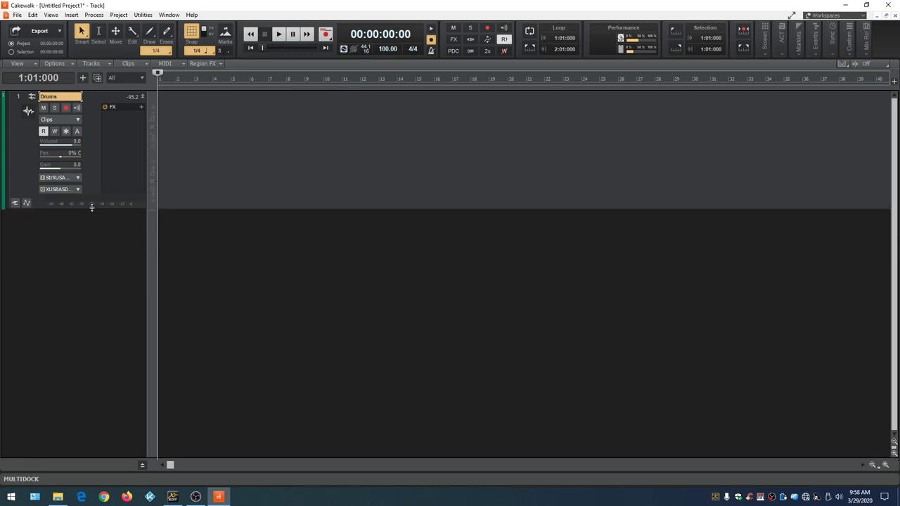
pyautogui.rightClick(47, 272)
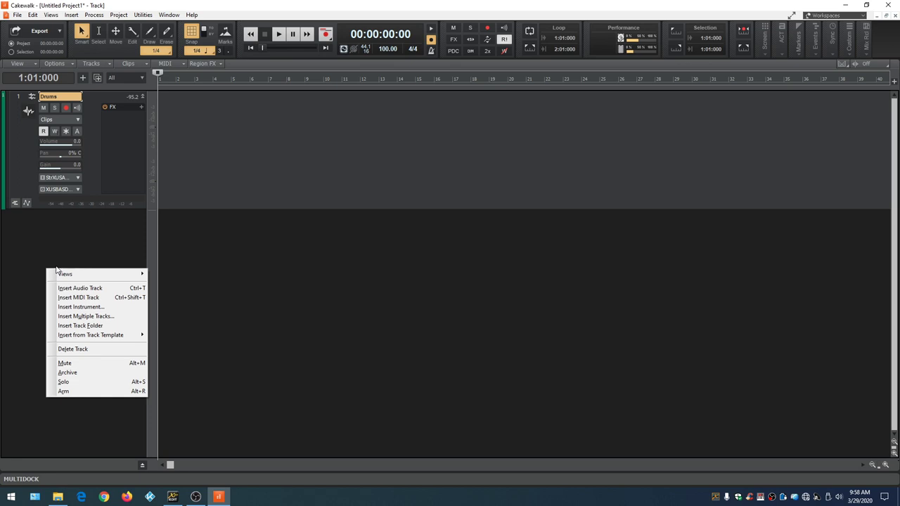
pyautogui.click(73, 298)
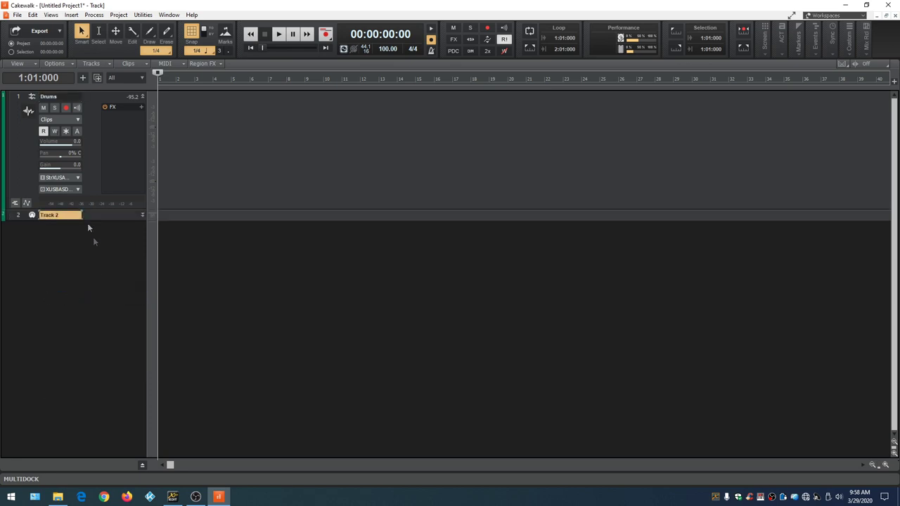
pyautogui.moveTo(92, 220); pyautogui.dragTo(77, 408)
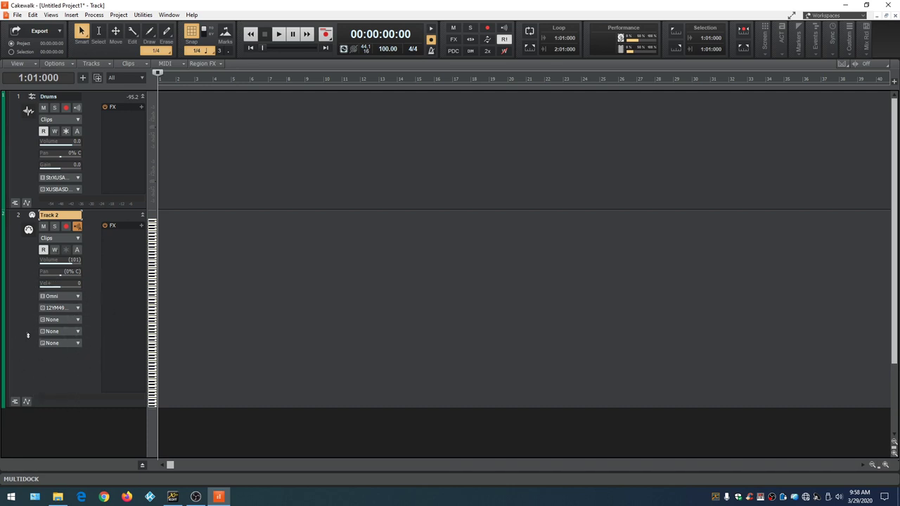
# Insert five more audio tracks at once below the MIDI track, with the MIDI track count set to 0
pyautogui.scroll(-3, 97, 324)
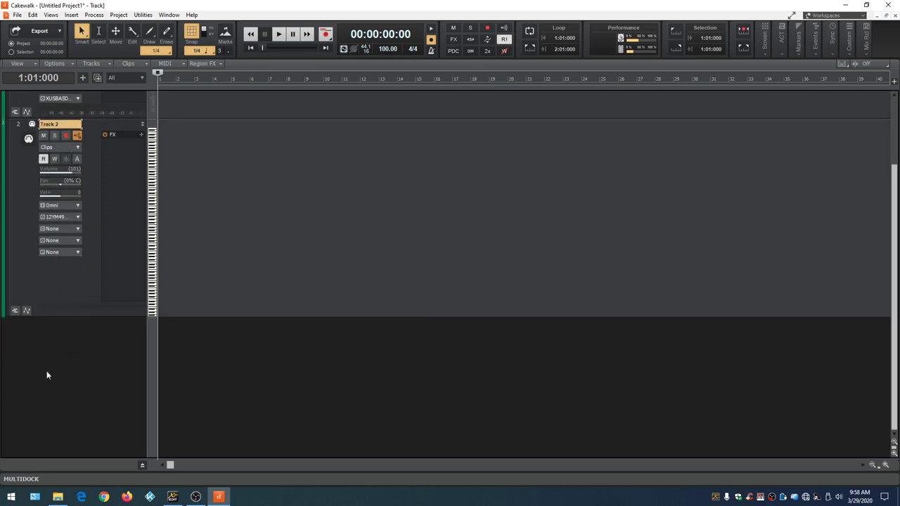
pyautogui.rightClick(55, 350)
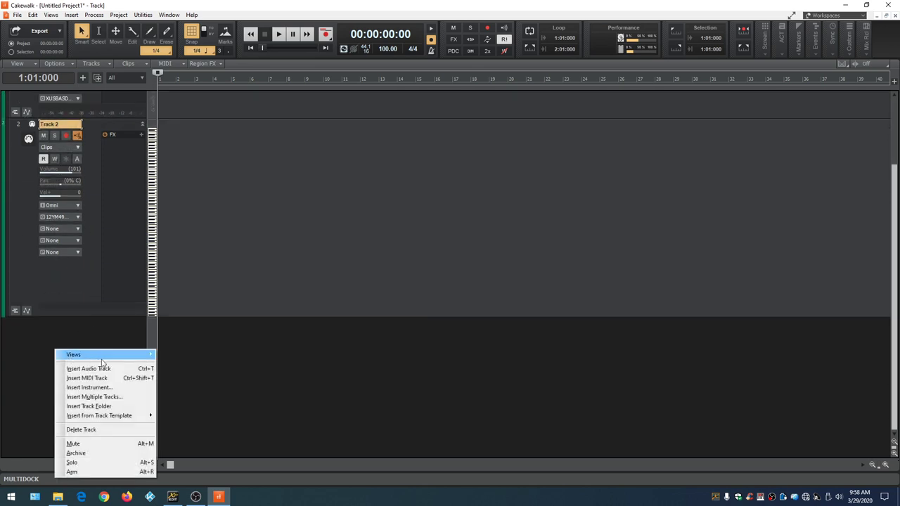
pyautogui.click(91, 397)
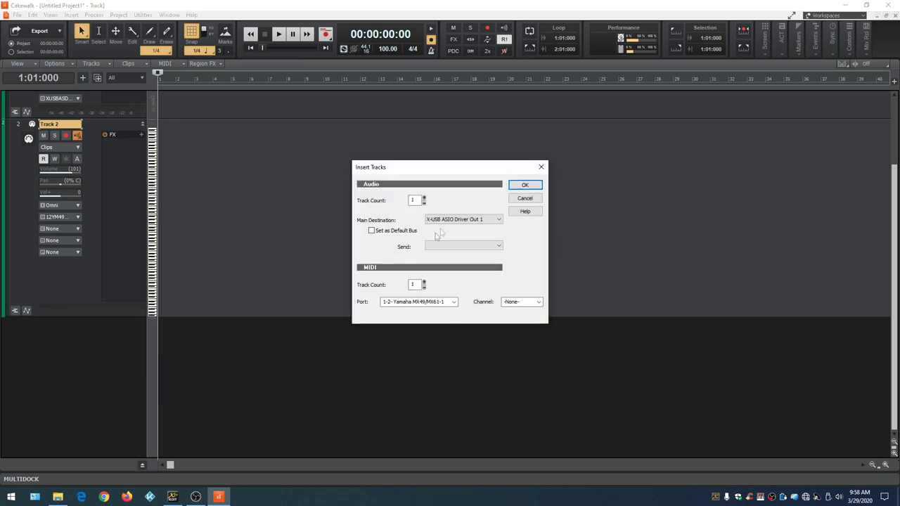
pyautogui.click(424, 198)
pyautogui.click(424, 198)
pyautogui.doubleClick(415, 286)
pyautogui.write('0')
pyautogui.click(525, 184)
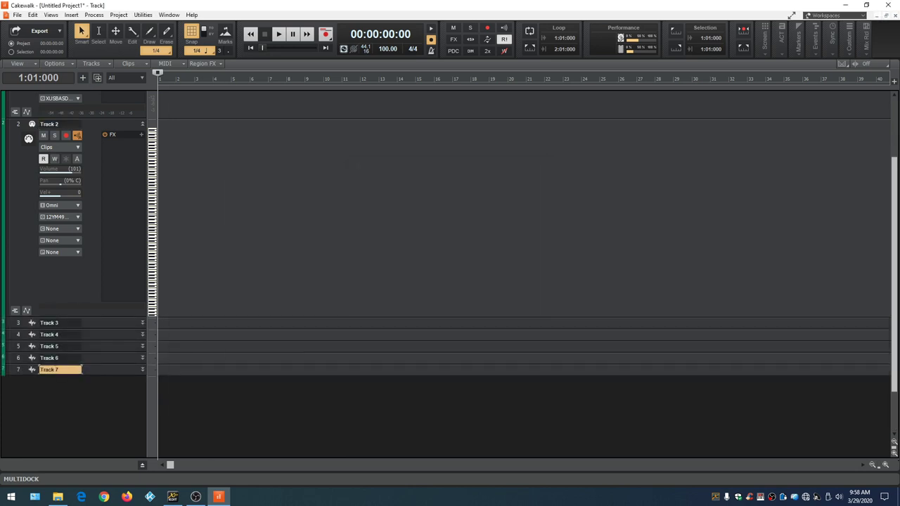
pyautogui.scroll(-2, 96, 310)
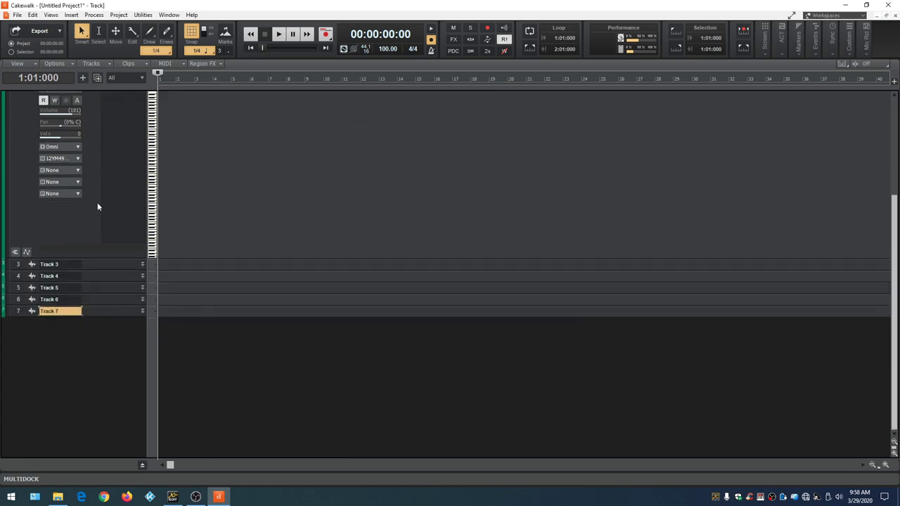
pyautogui.scroll(2, 101, 291)
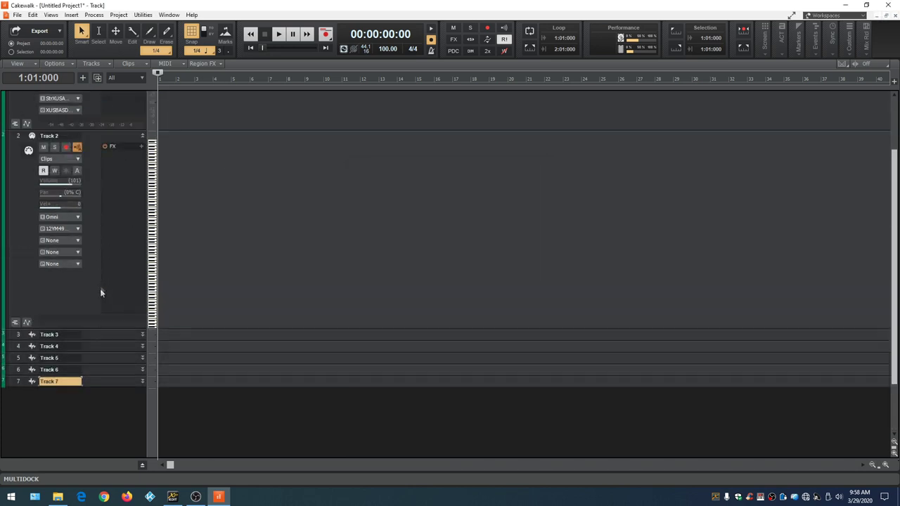
# Expand and minimize the Track 3 strip, and fit the tracks to the height of the track view
pyautogui.click(142, 334)
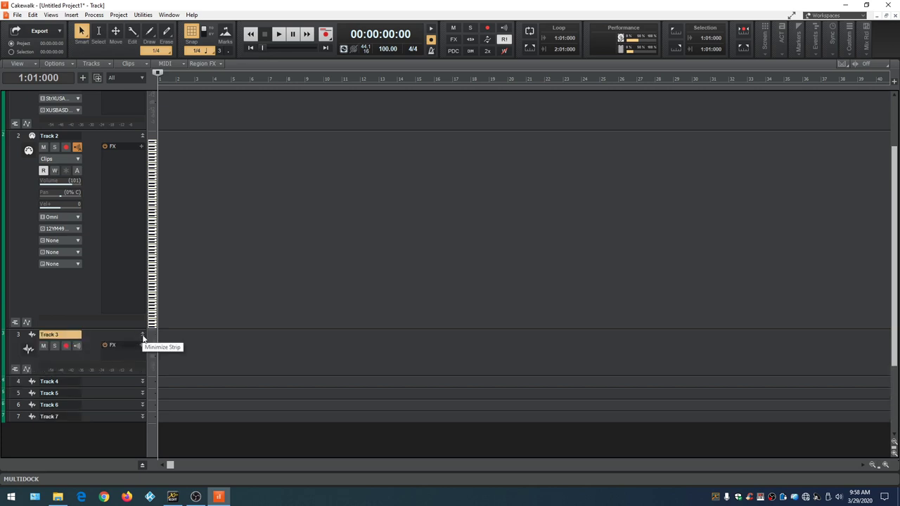
pyautogui.click(142, 335)
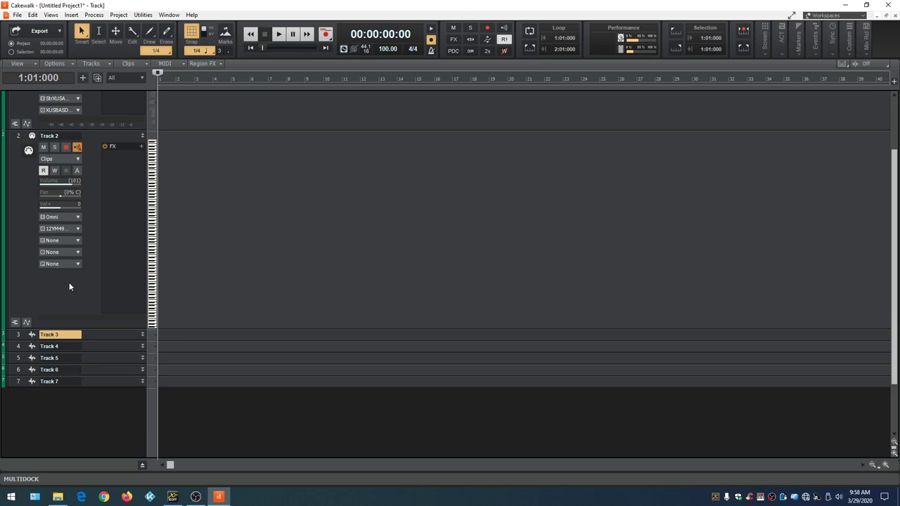
pyautogui.press('f')
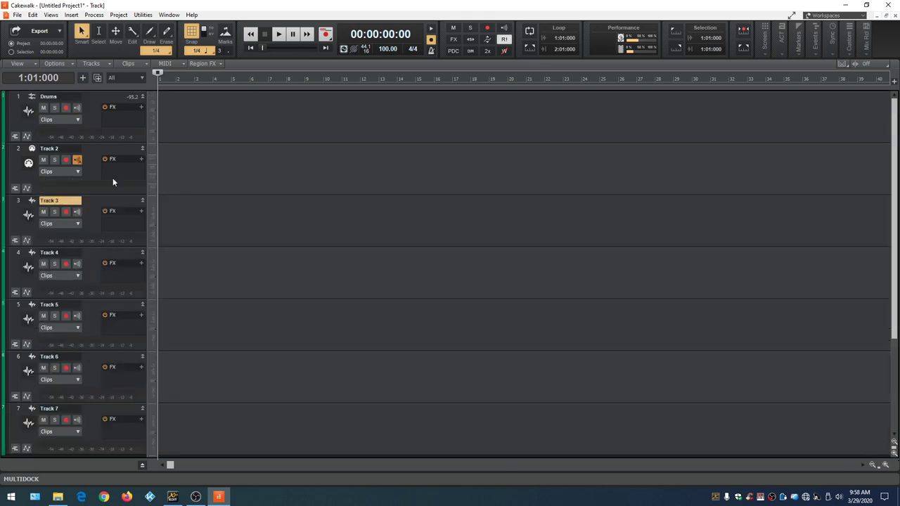
# Move the MIDI track down the track list to fifth place, below three of the new audio tracks
pyautogui.scroll(-3, 85, 277)
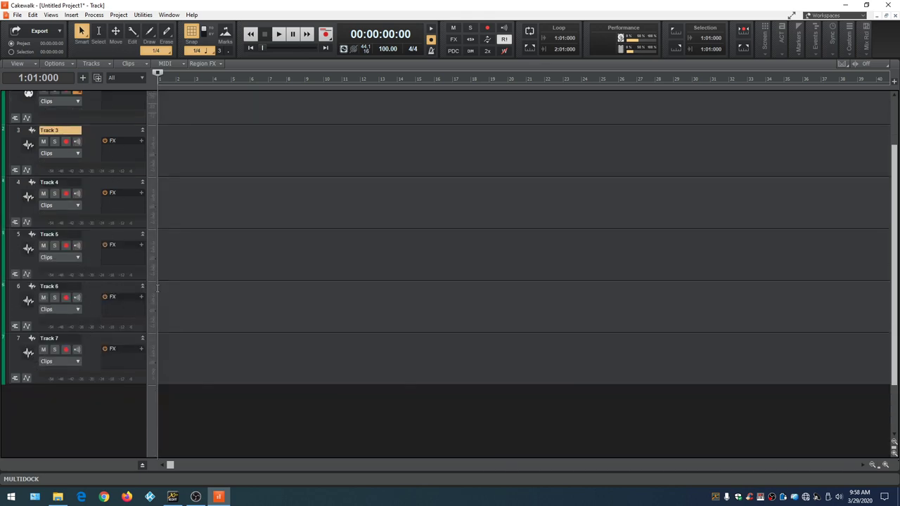
pyautogui.scroll(3, 111, 327)
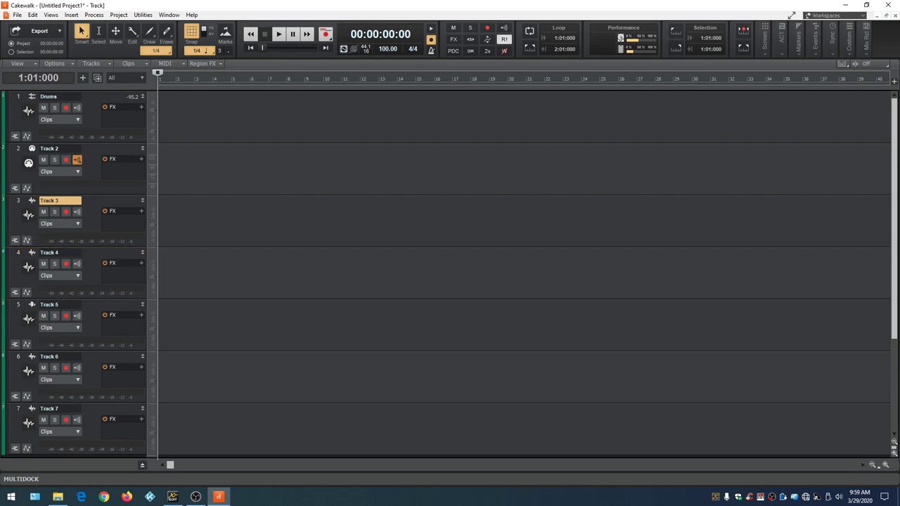
pyautogui.moveTo(52, 351); pyautogui.dragTo(52, 351)
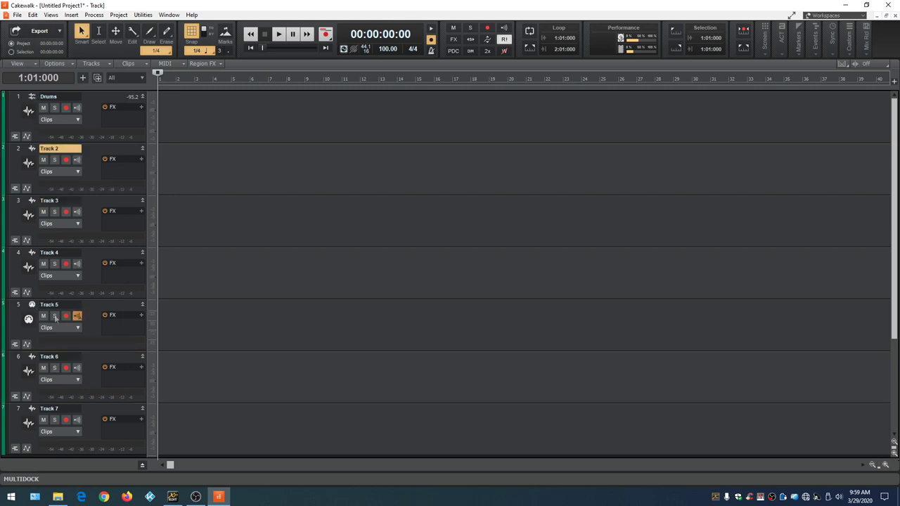
# Delete the MIDI track in fifth place and fit the remaining tracks to the height of the track view
pyautogui.rightClick(15, 325)
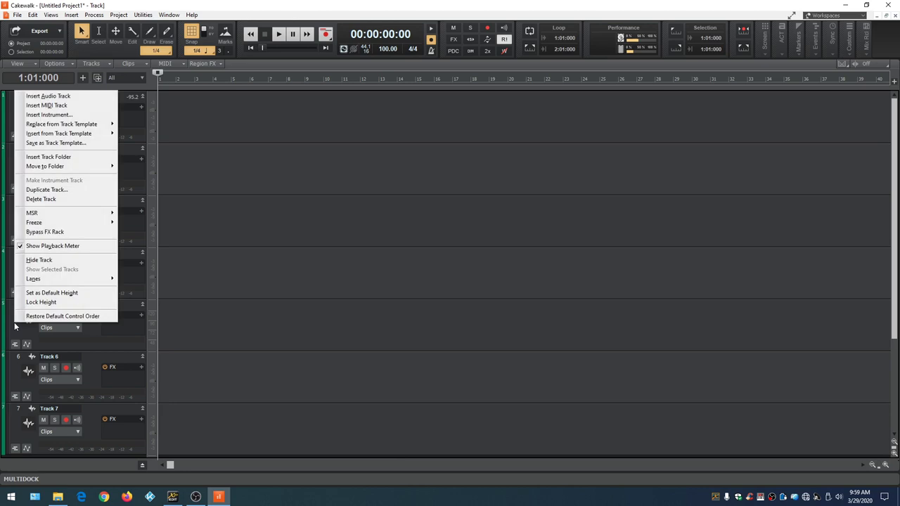
pyautogui.click(52, 199)
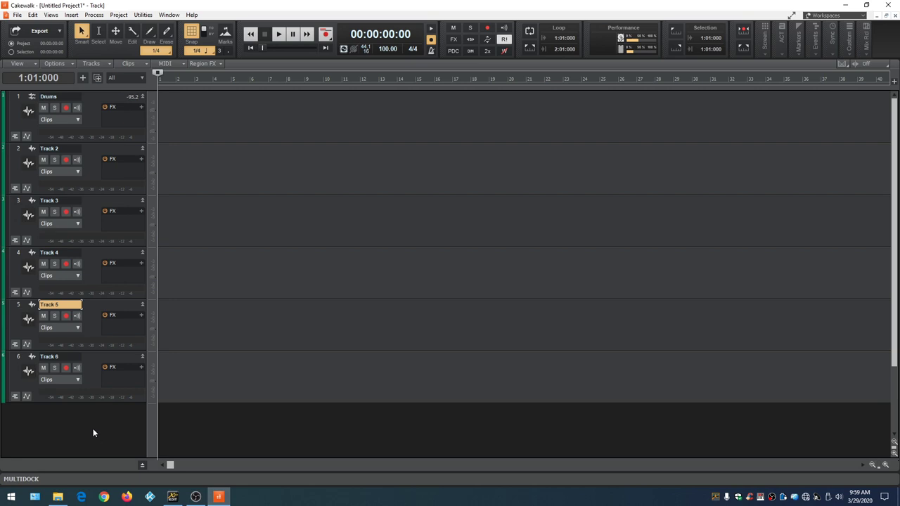
pyautogui.press('f')
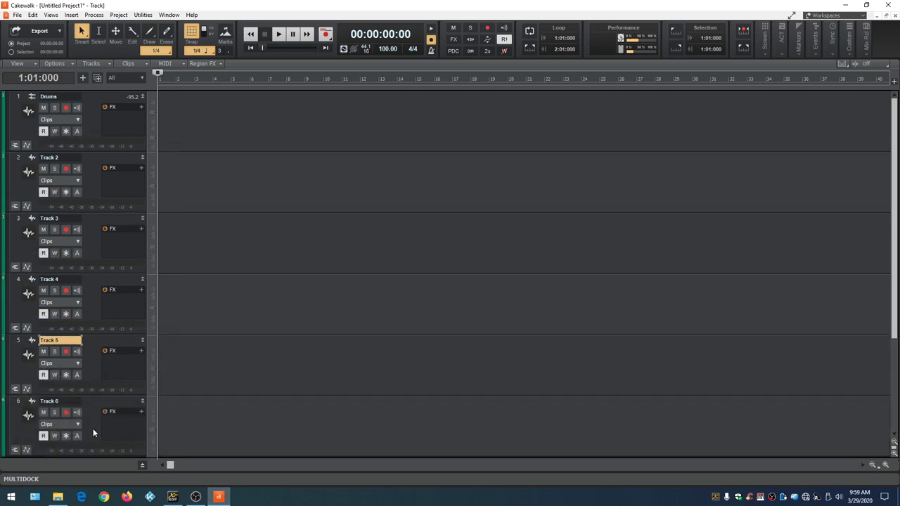
# Enlarge the Drums strip and switch the displayed track controls through the I/O, FX and Mix presets, checking the track strips
pyautogui.moveTo(104, 151); pyautogui.dragTo(88, 255)
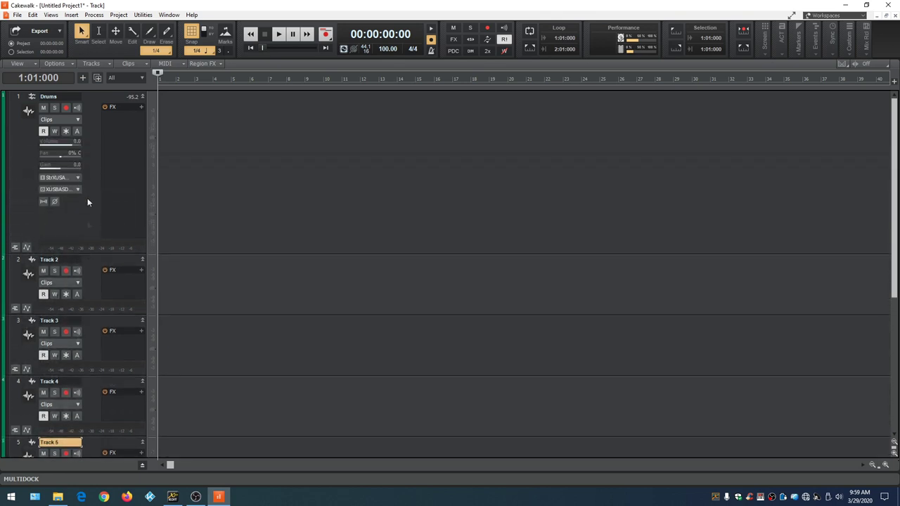
pyautogui.click(144, 79)
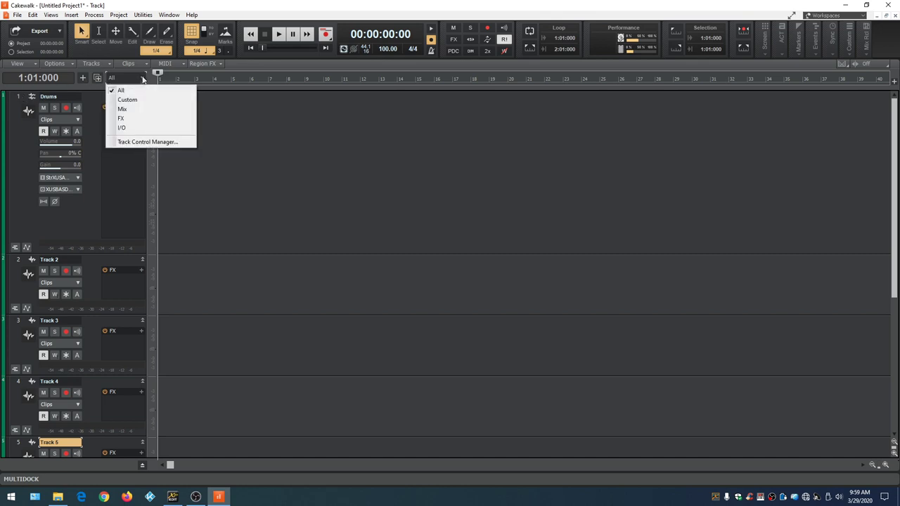
pyautogui.click(131, 128)
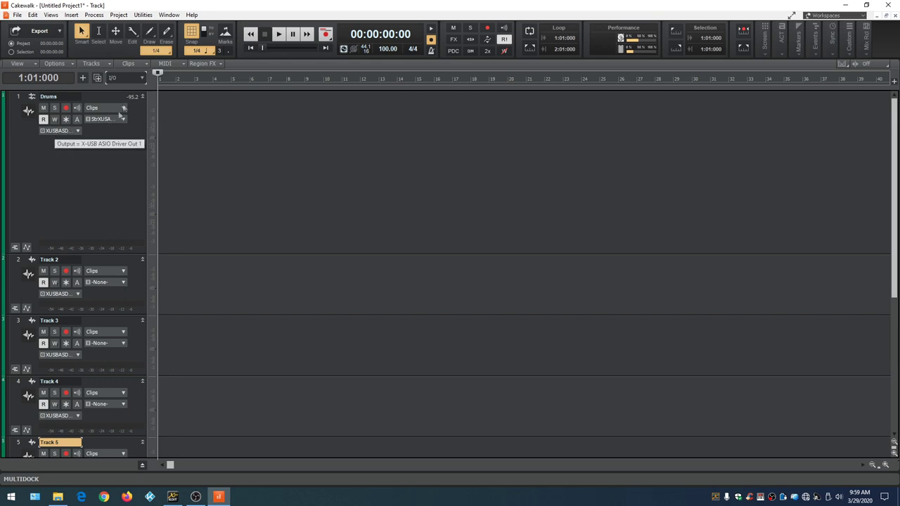
pyautogui.click(142, 78)
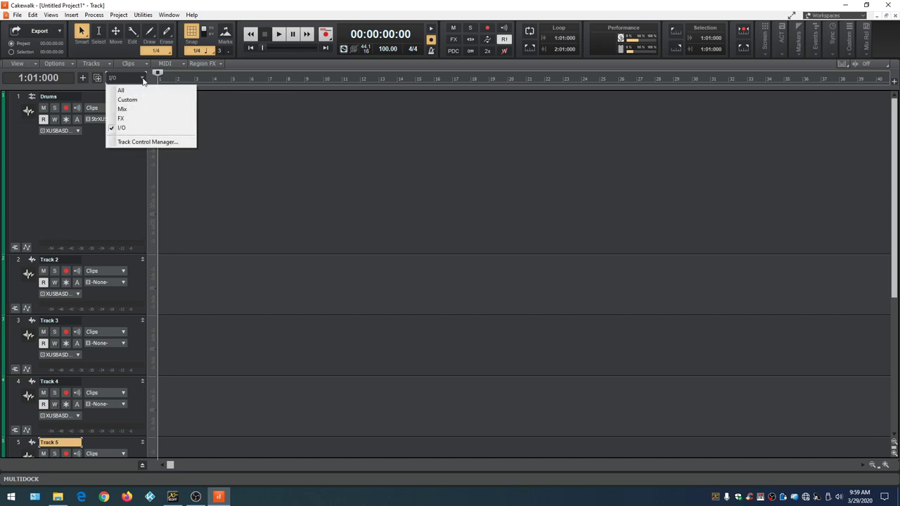
pyautogui.click(130, 118)
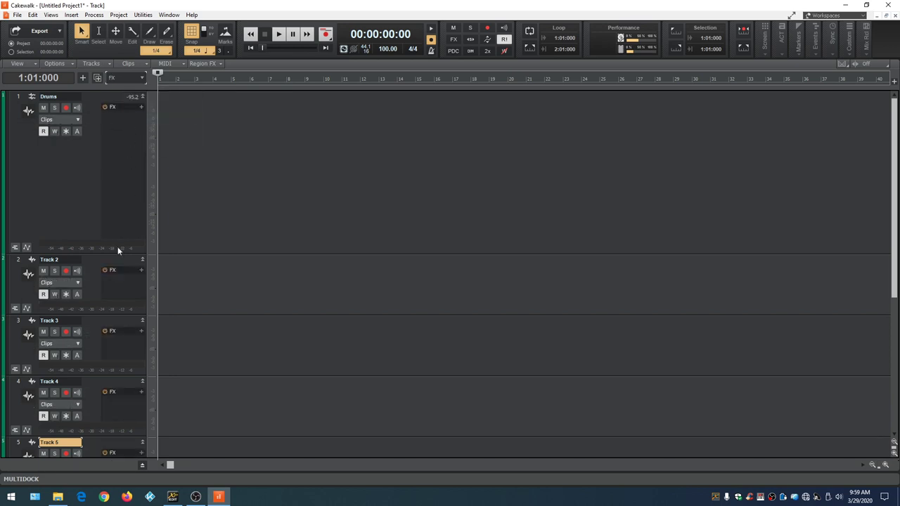
pyautogui.click(142, 77)
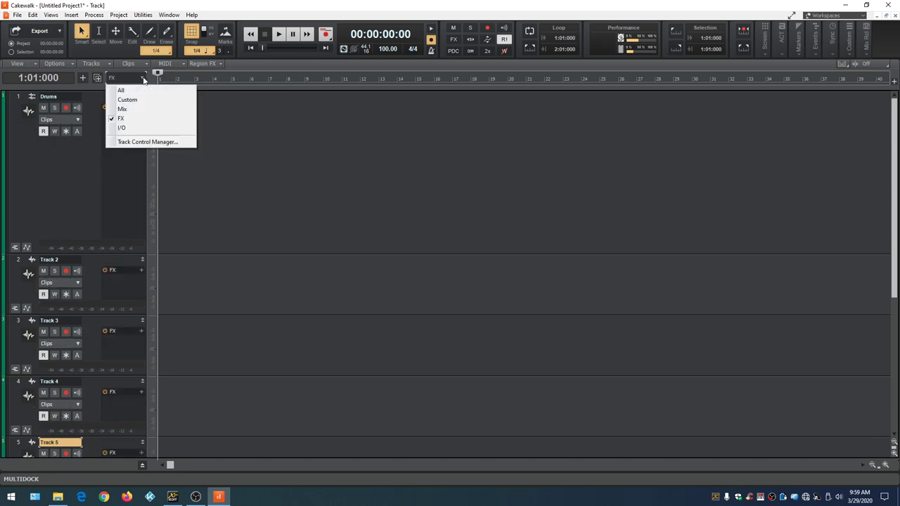
pyautogui.click(129, 109)
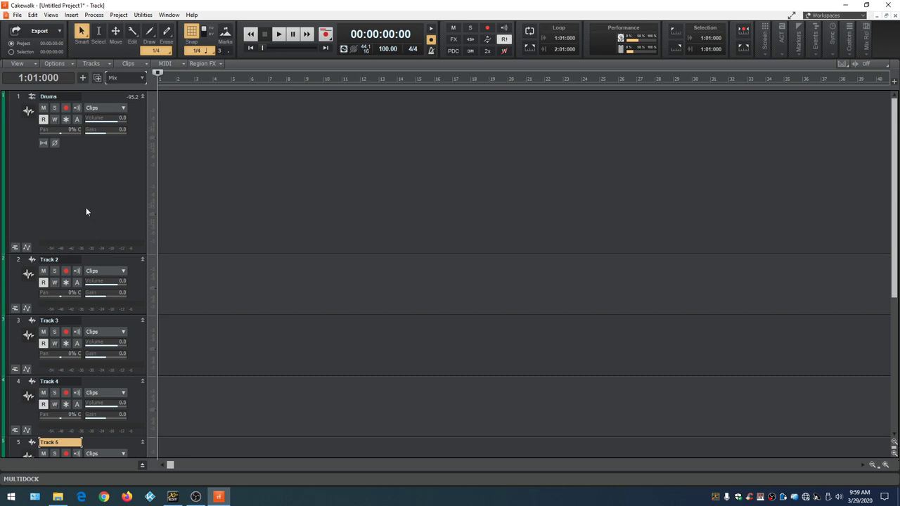
pyautogui.scroll(-7, 97, 233)
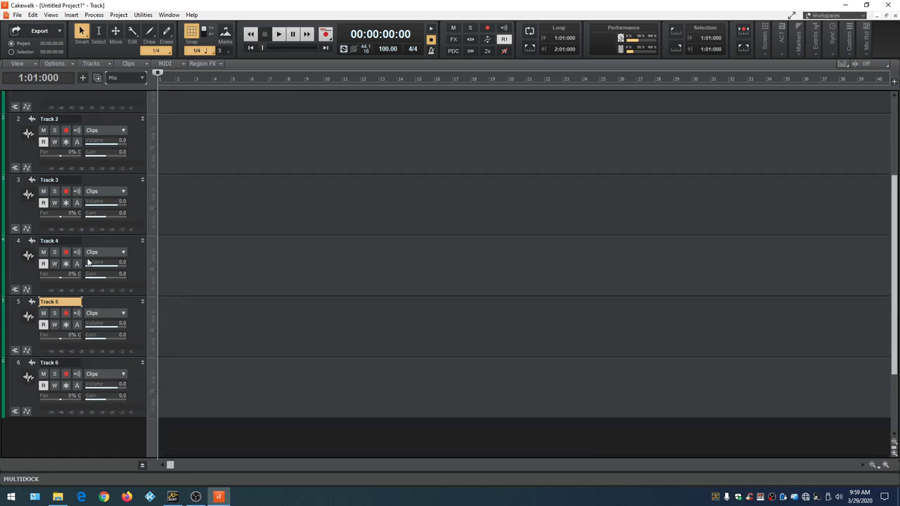
pyautogui.scroll(7, 87, 258)
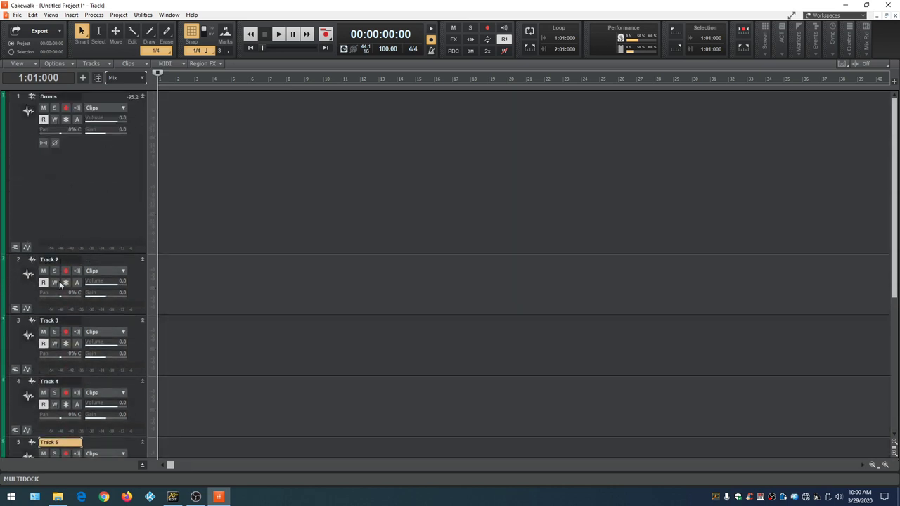
pyautogui.scroll(-4, 96, 225)
pyautogui.scroll(4, 91, 250)
# Try the Custom track control preset, restore All, and shorten the Drums strip to match the other tracks
pyautogui.click(141, 78)
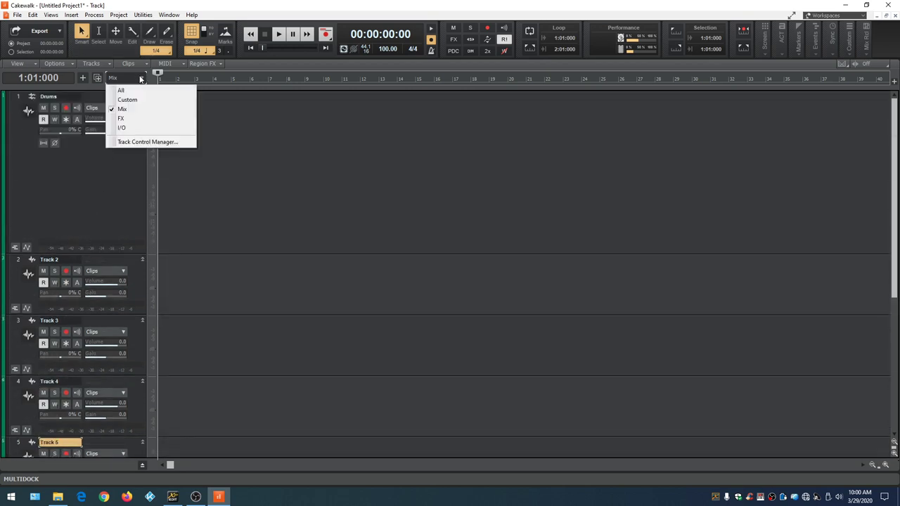
pyautogui.click(127, 100)
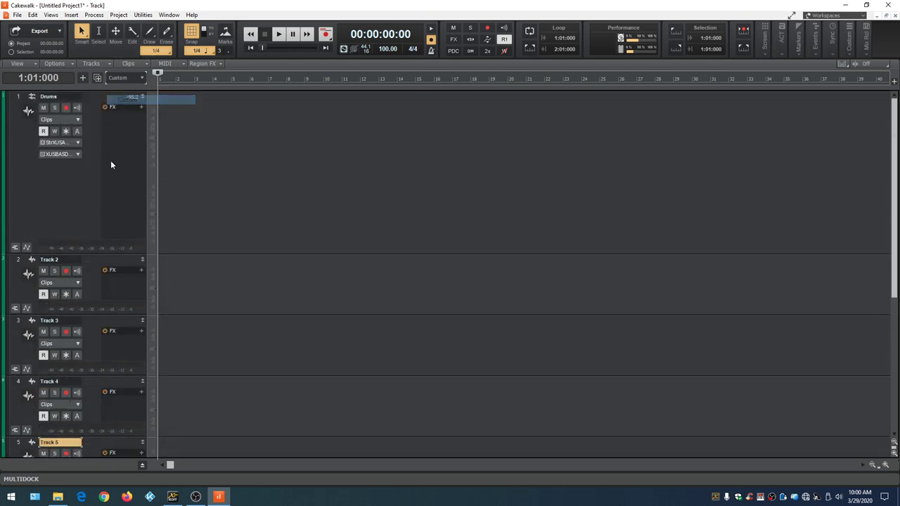
pyautogui.click(140, 78)
pyautogui.click(121, 88)
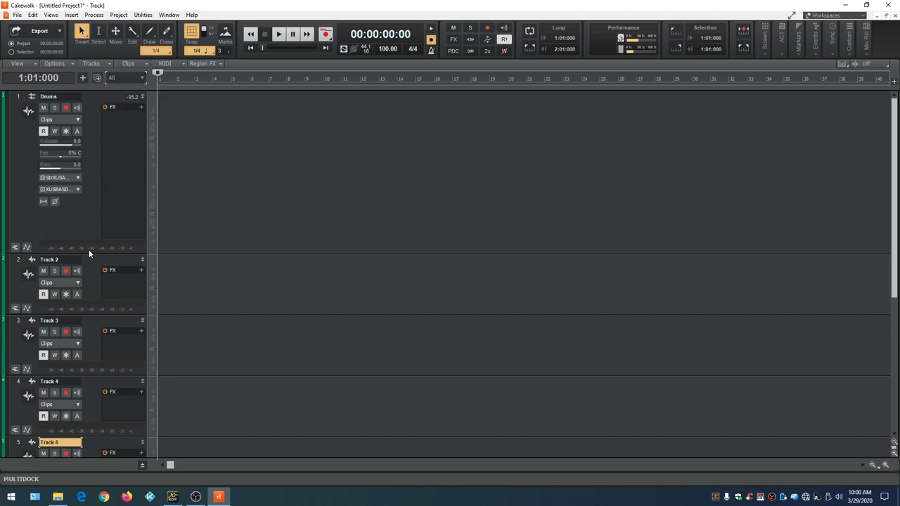
pyautogui.moveTo(89, 251); pyautogui.dragTo(90, 151)
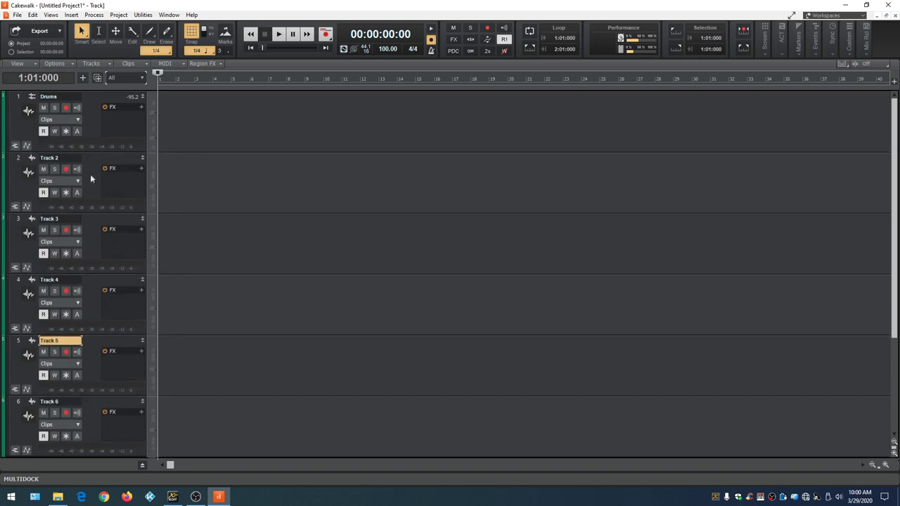
# Insert a track folder below the last audio track and expand its strip
pyautogui.scroll(-4, 90, 174)
pyautogui.scroll(4, 108, 169)
pyautogui.scroll(-4, 99, 125)
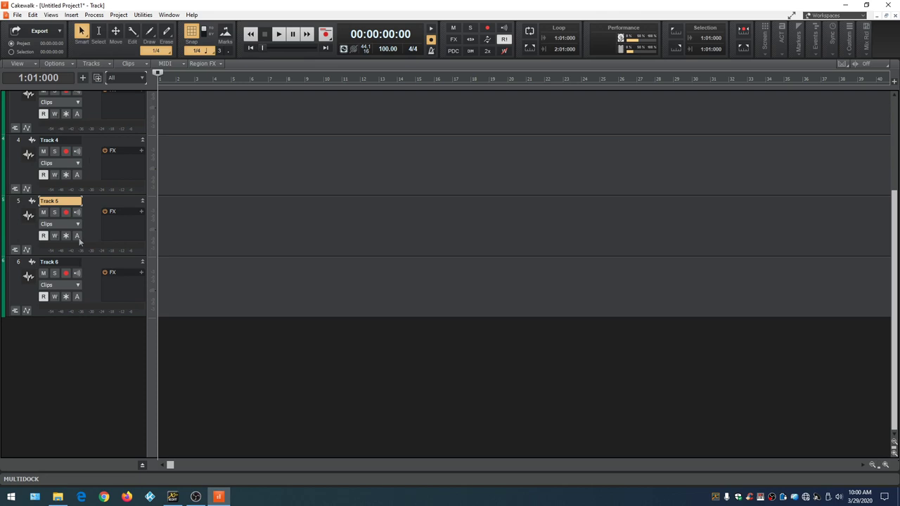
pyautogui.rightClick(42, 352)
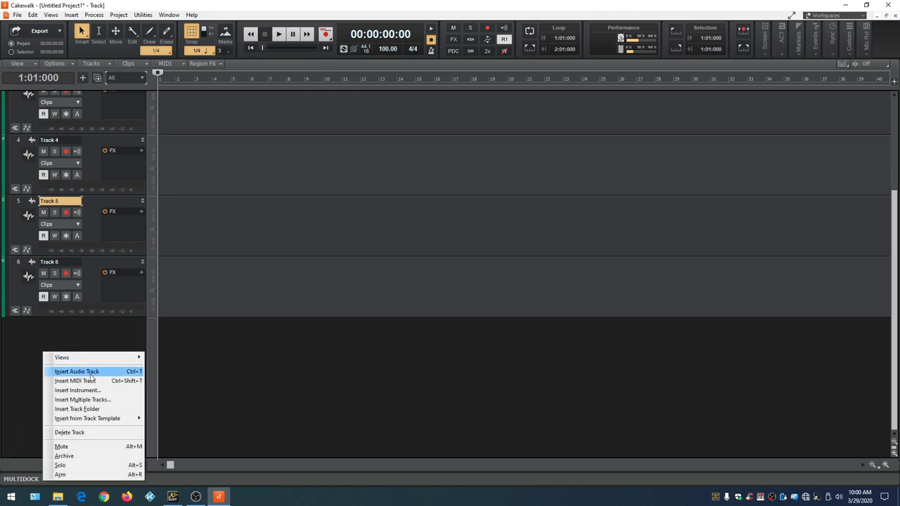
pyautogui.click(77, 408)
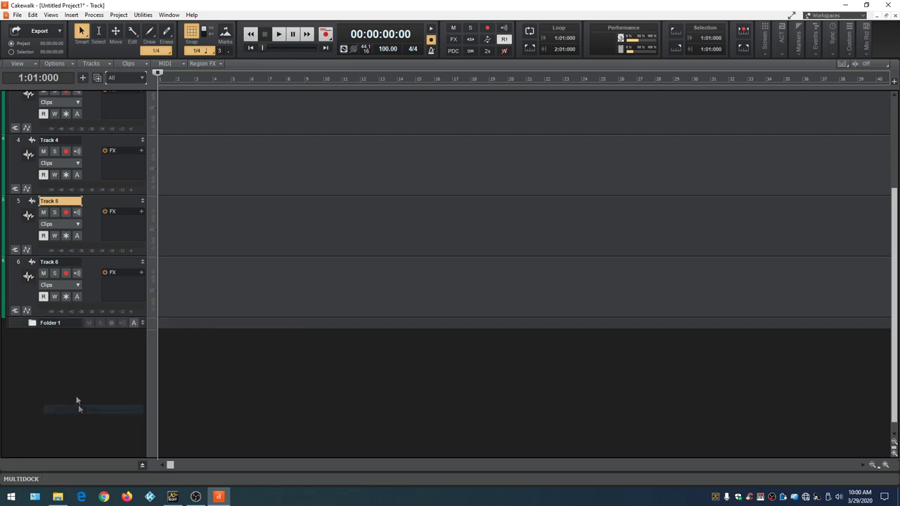
pyautogui.click(19, 328)
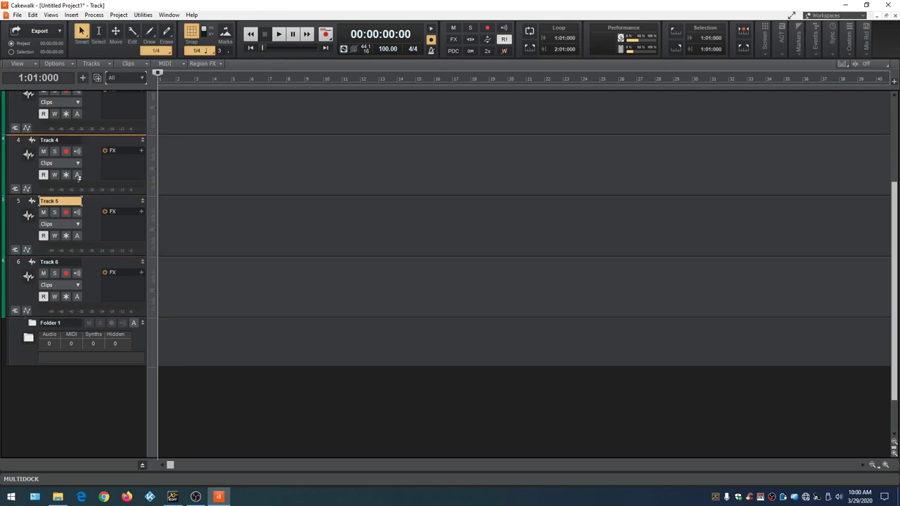
# Move the new track folder to the top of the track list, above the Drums track, and rename it Drums
pyautogui.scroll(4, 87, 148)
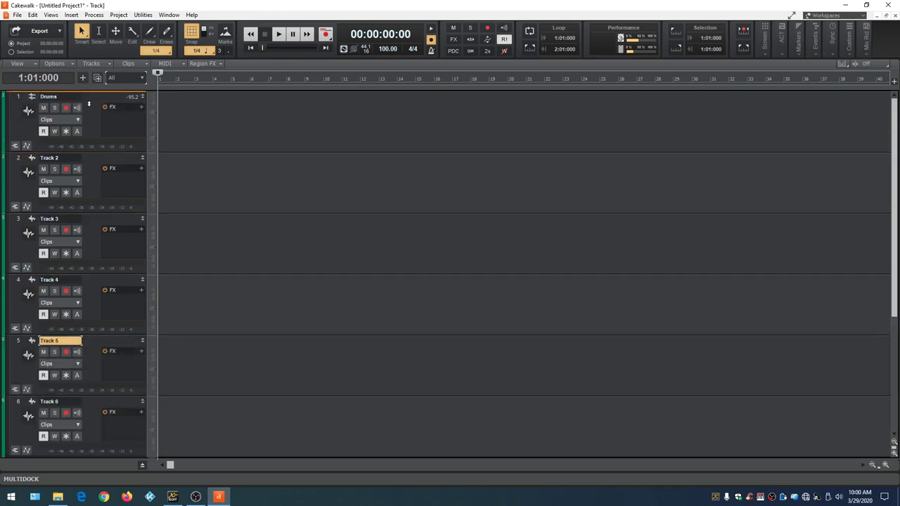
pyautogui.scroll(2, 88, 103)
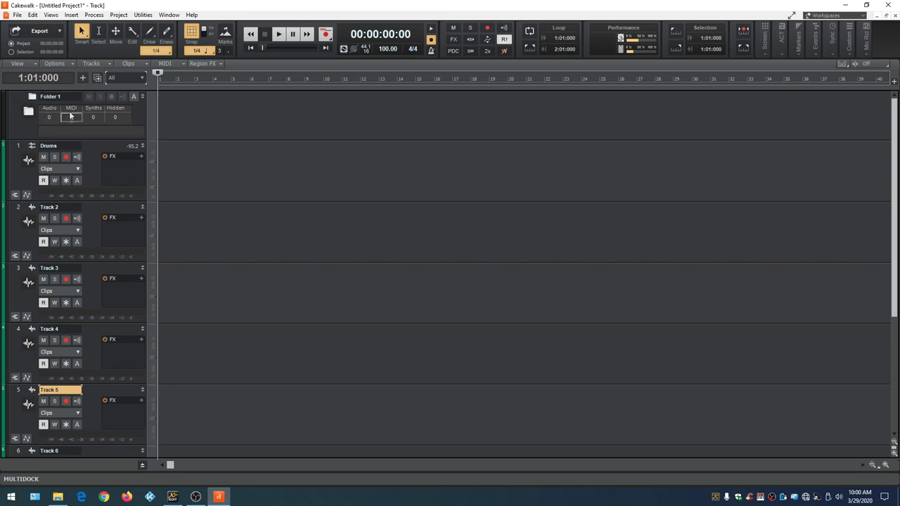
pyautogui.doubleClick(73, 96)
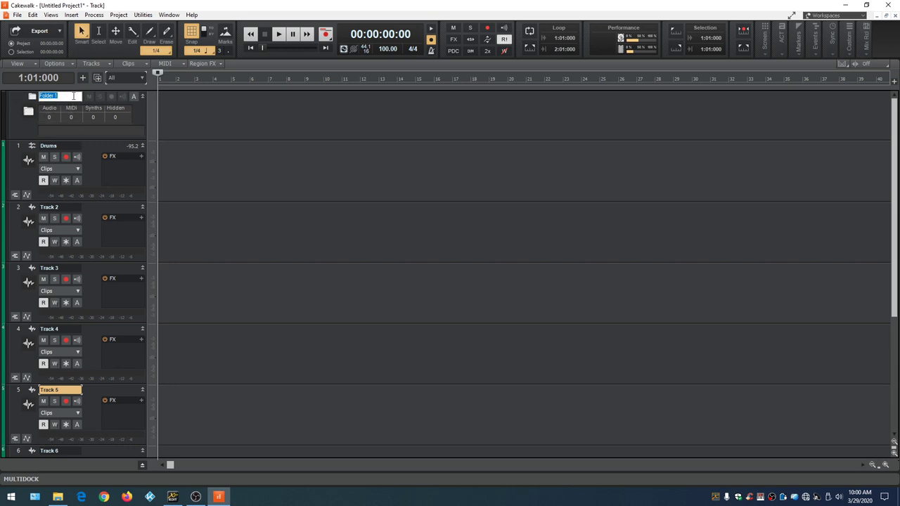
pyautogui.write('Drums')
pyautogui.press('Return')
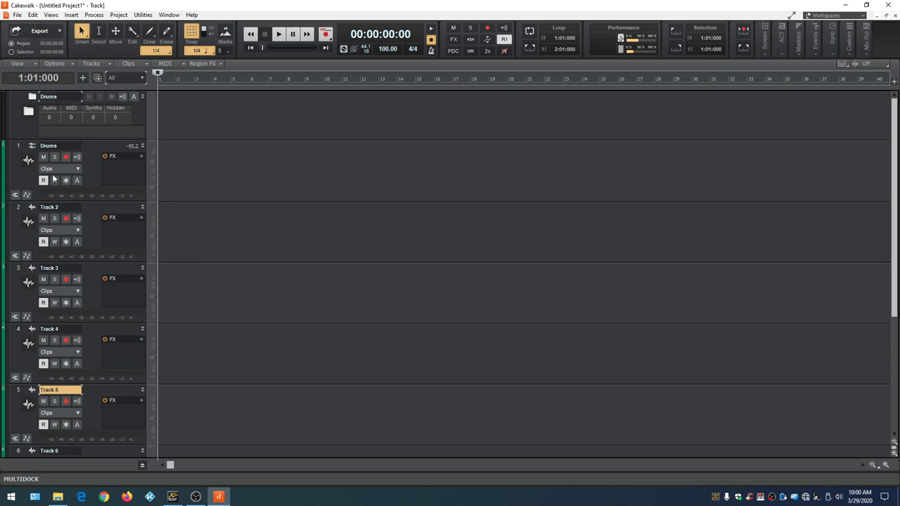
# Rename tracks 2, 3 and 4 as Drums
pyautogui.doubleClick(67, 206)
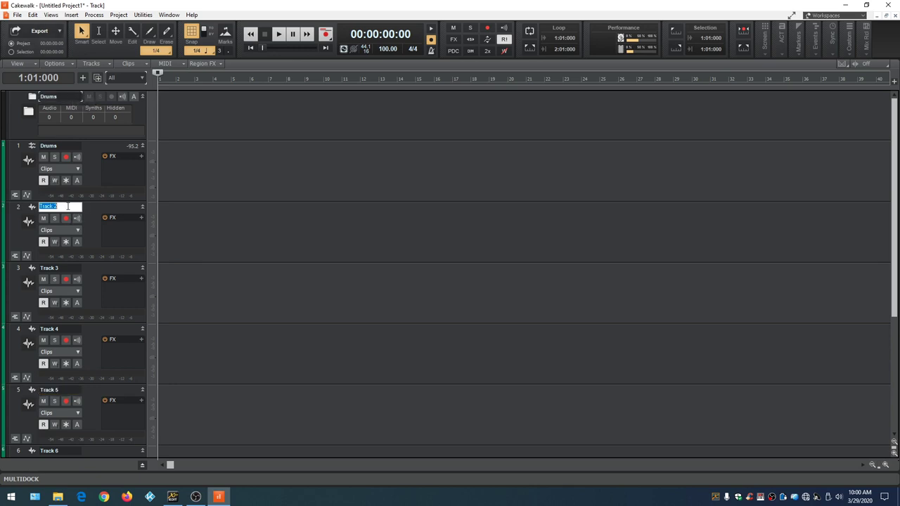
pyautogui.write('Drums')
pyautogui.press('Return')
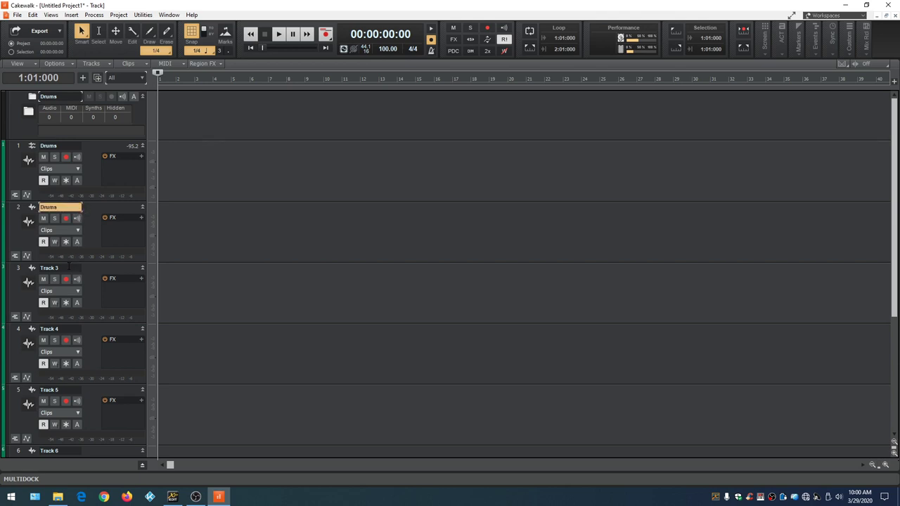
pyautogui.doubleClick(69, 267)
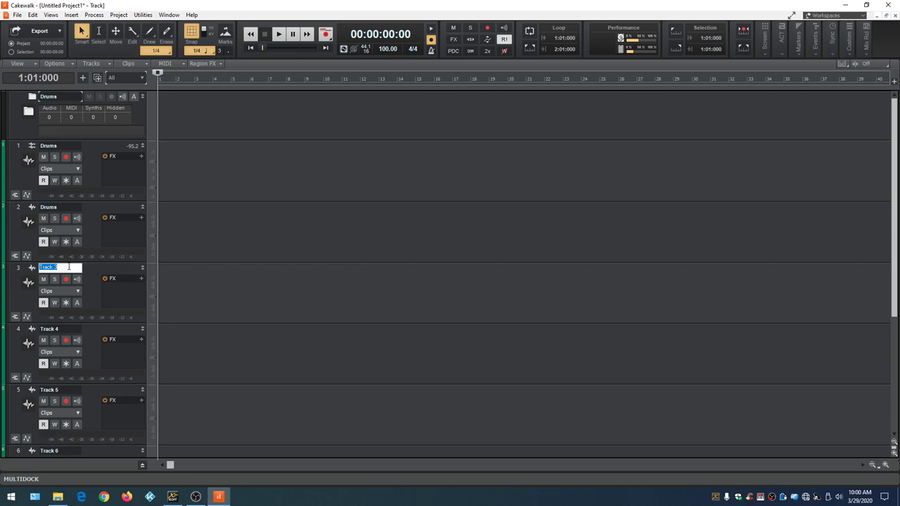
pyautogui.write('Drums')
pyautogui.press('Return')
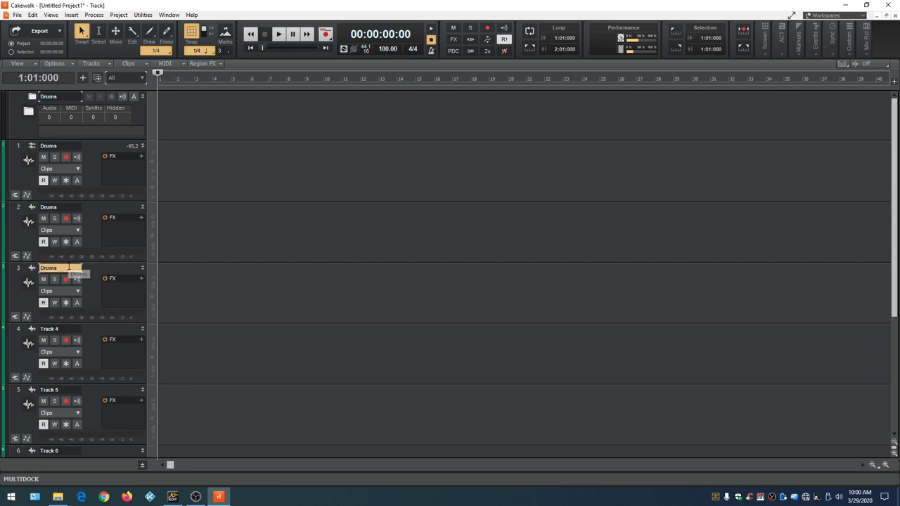
pyautogui.doubleClick(64, 329)
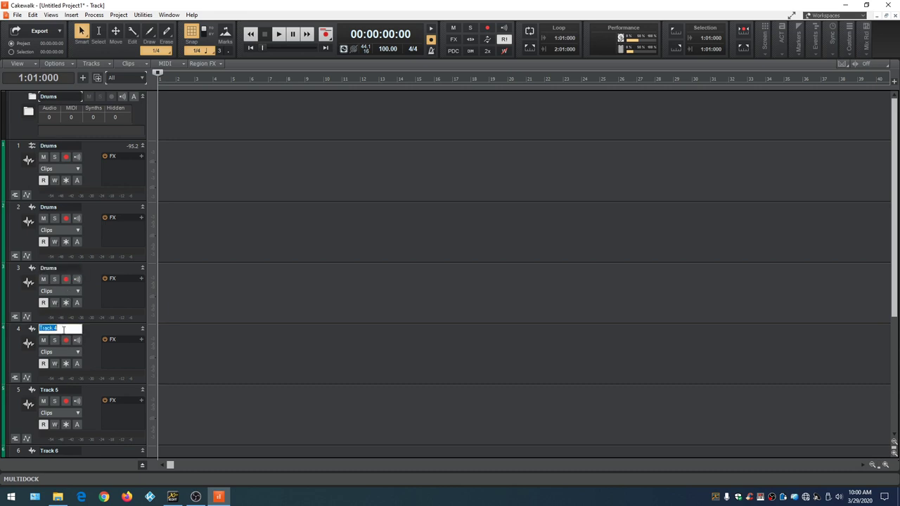
pyautogui.write('D')
pyautogui.press('Return')
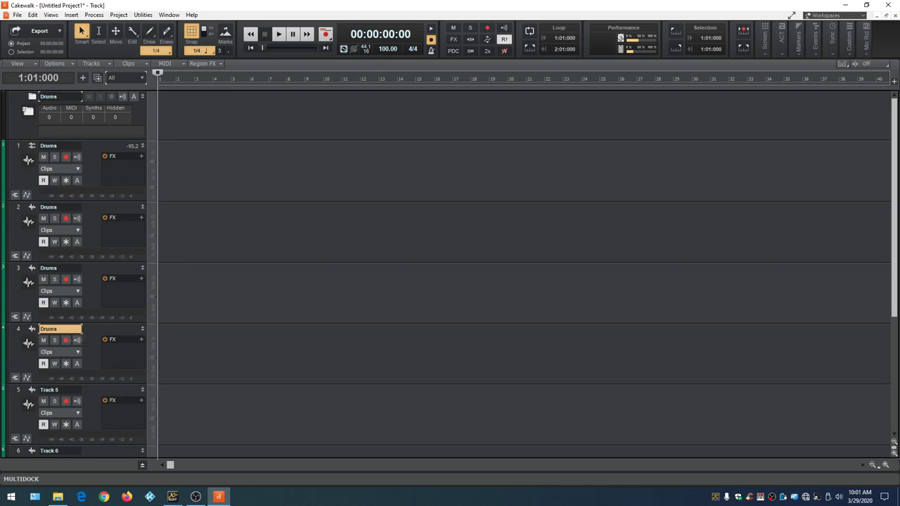
# Select the four Drums tracks, 1 through 4, together and move them into the Drums folder
pyautogui.click(18, 145)
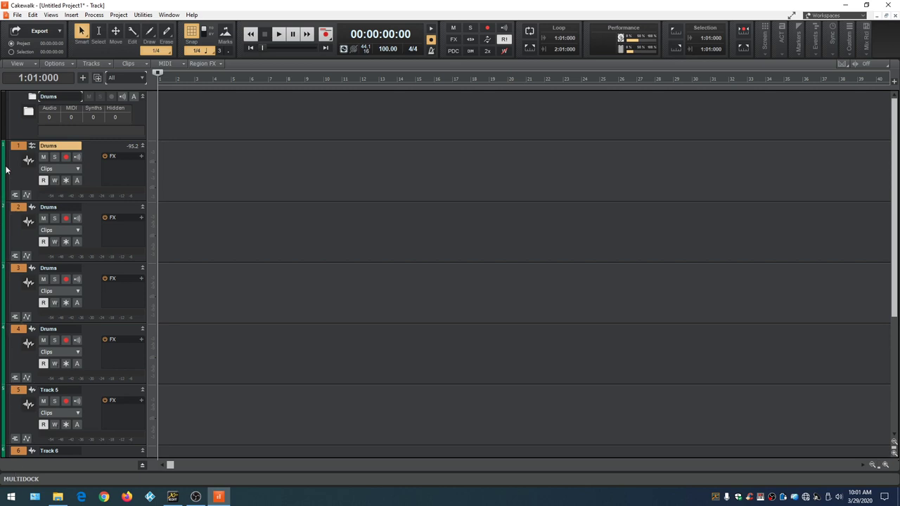
pyautogui.click(20, 207)
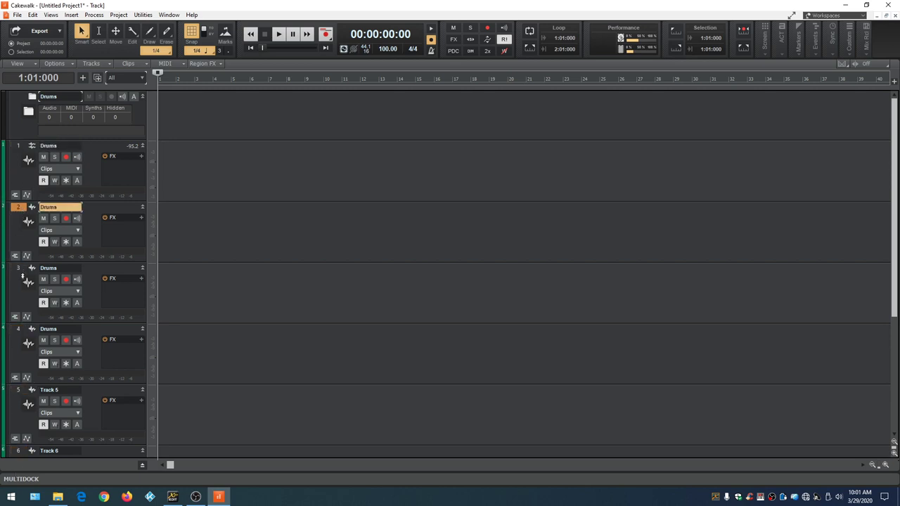
pyautogui.keyDown('ctrl'); pyautogui.click(19, 146); pyautogui.keyUp('ctrl')
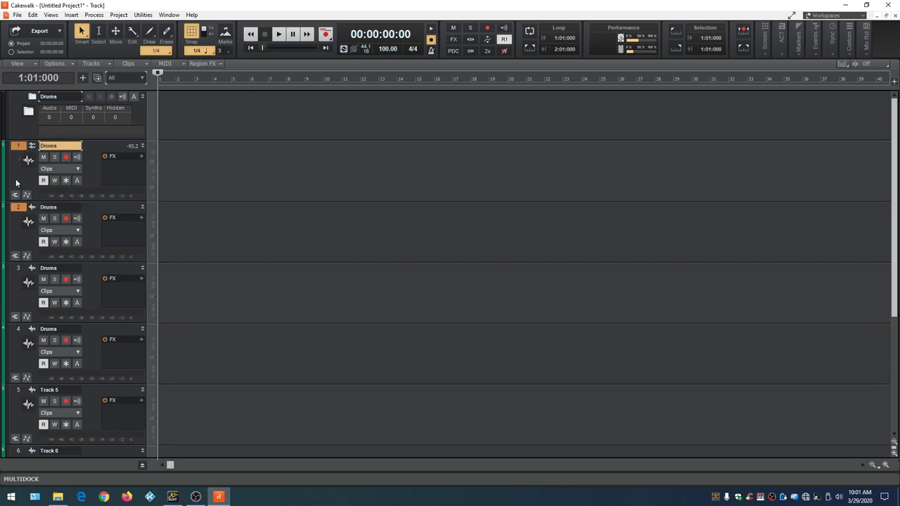
pyautogui.keyDown('ctrl'); pyautogui.click(23, 269); pyautogui.keyUp('ctrl')
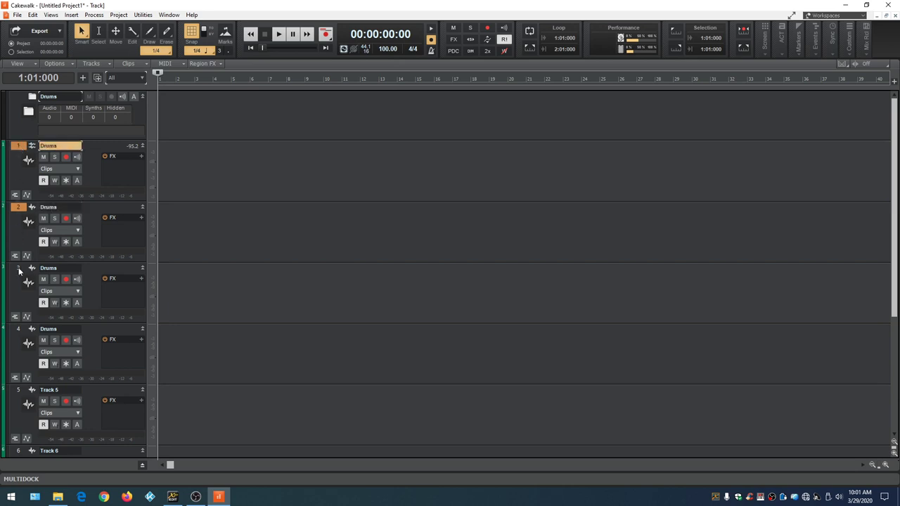
pyautogui.keyDown('ctrl'); pyautogui.click(19, 328); pyautogui.keyUp('ctrl')
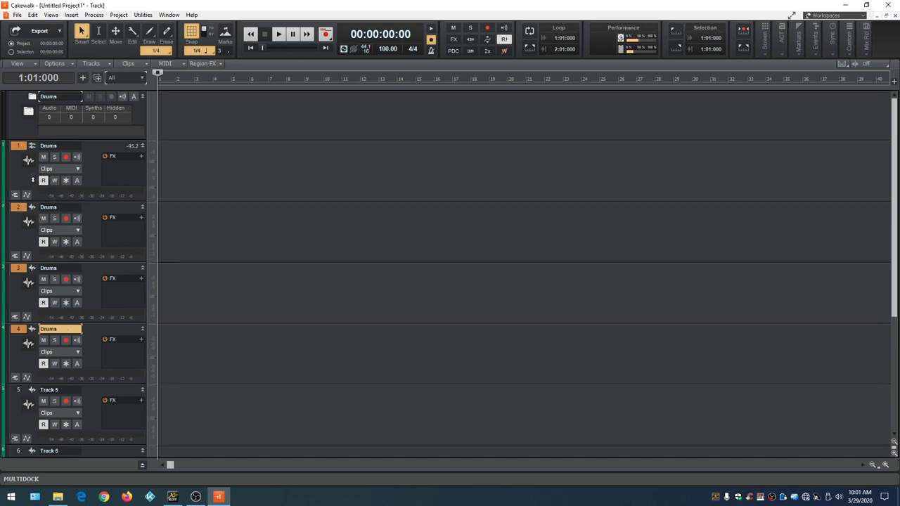
pyautogui.rightClick(21, 146)
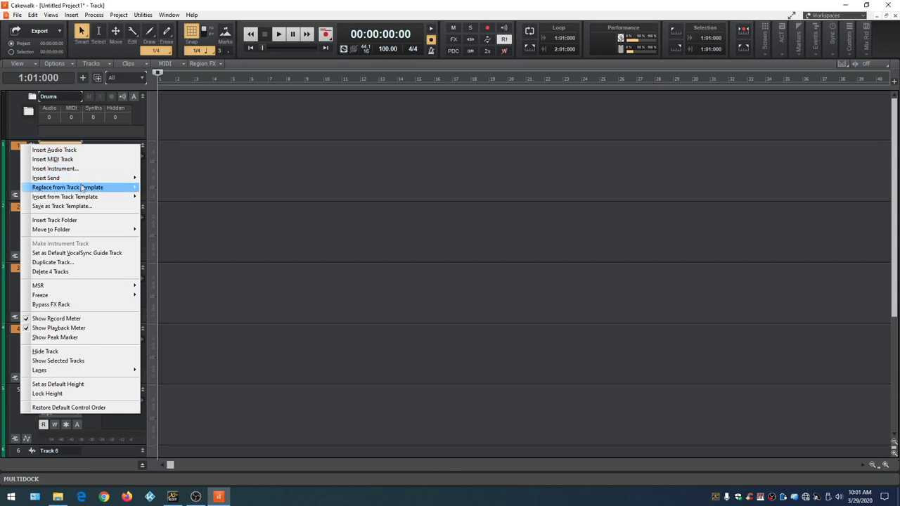
pyautogui.moveTo(89, 233)
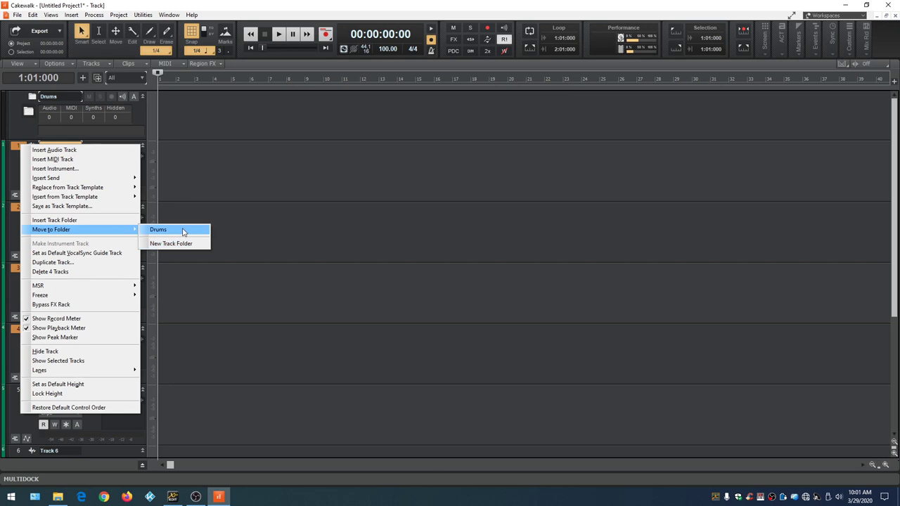
pyautogui.click(159, 229)
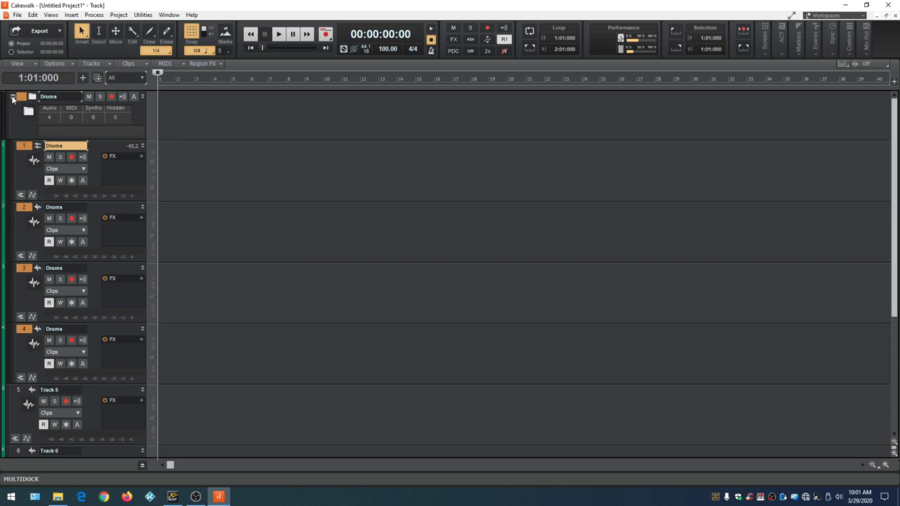
# Try the Drums folder's mute, solo and record-arm controls on and off, and leave the folder collapsed
pyautogui.click(12, 97)
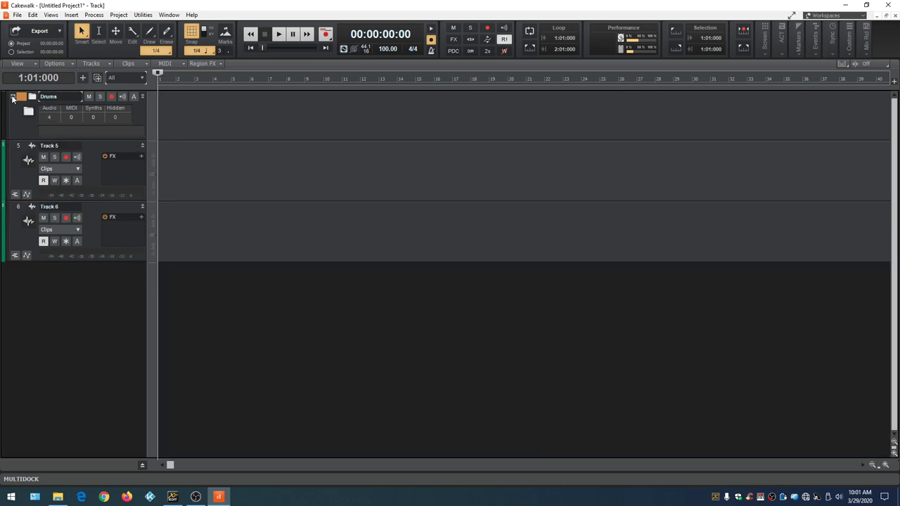
pyautogui.click(12, 98)
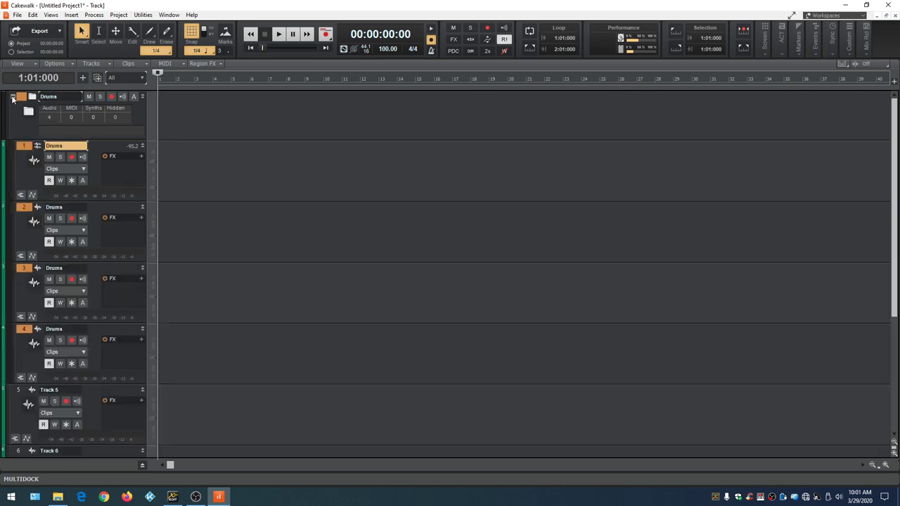
pyautogui.click(88, 97)
pyautogui.click(88, 97)
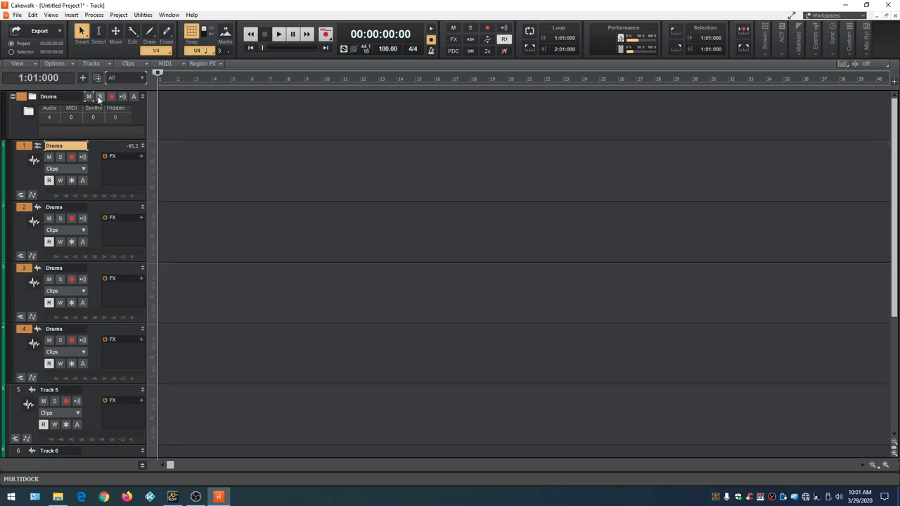
pyautogui.click(99, 97)
pyautogui.click(99, 97)
pyautogui.click(111, 97)
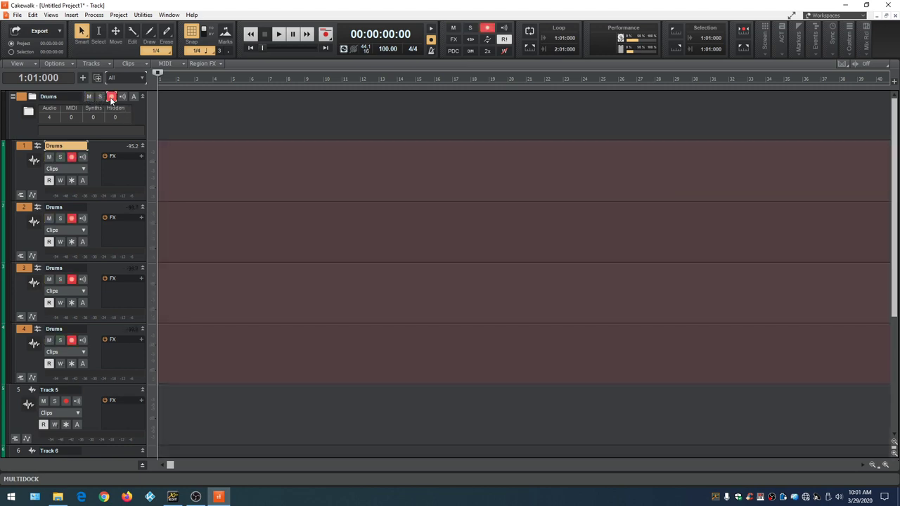
pyautogui.click(111, 97)
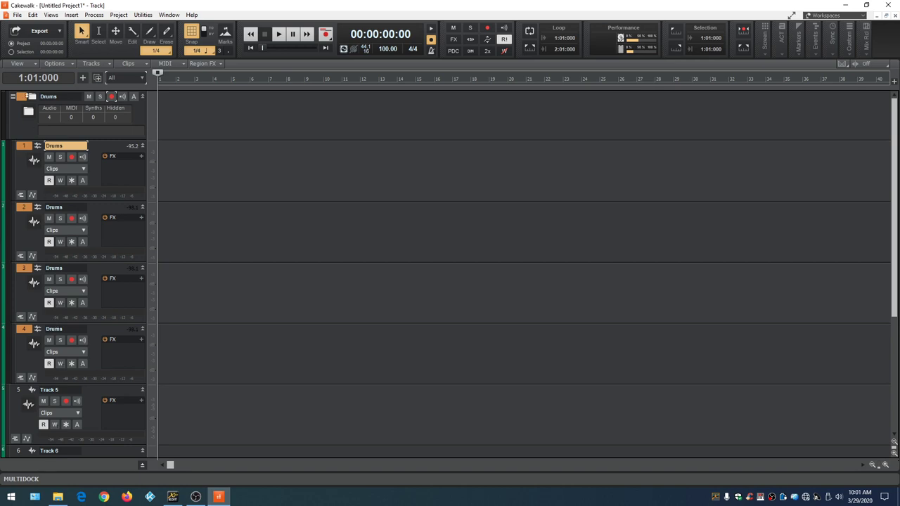
pyautogui.click(12, 99)
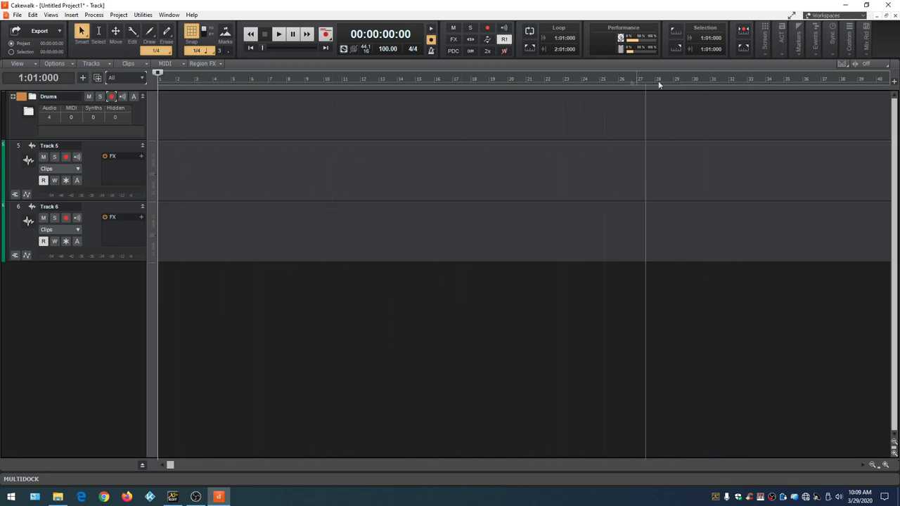
# Try the H:M:S:F time ruler format and switch the ruler back to M:B:T
pyautogui.rightClick(333, 80)
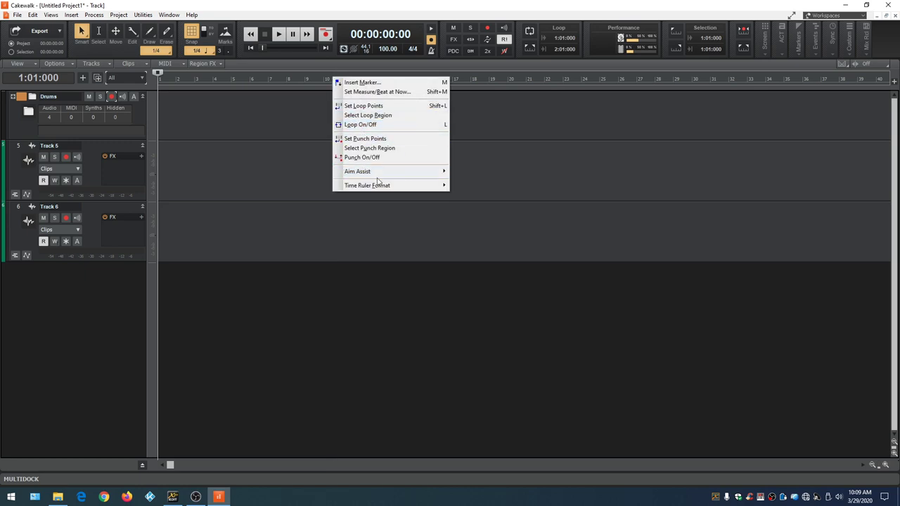
pyautogui.moveTo(414, 184)
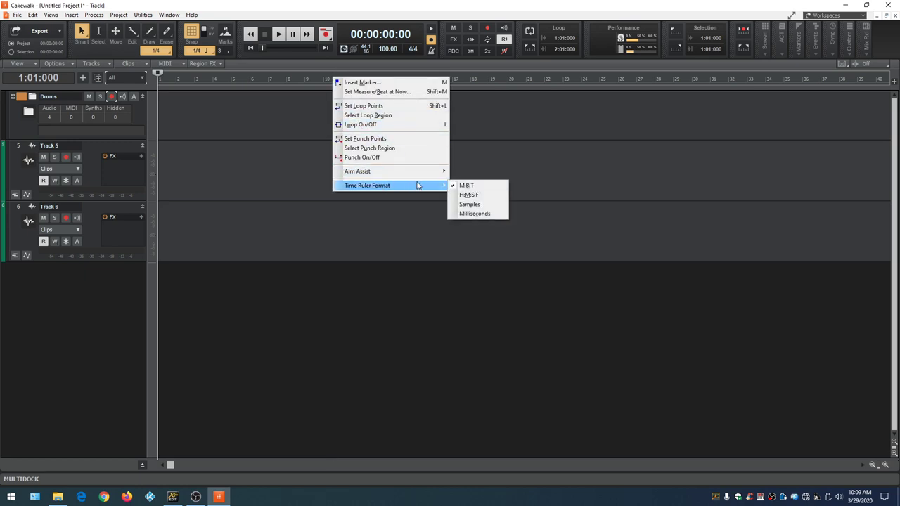
pyautogui.click(484, 196)
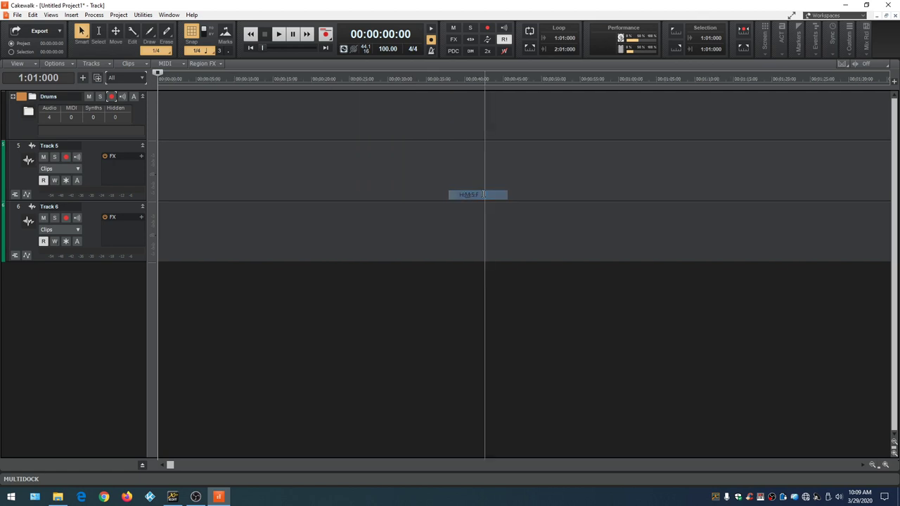
pyautogui.rightClick(359, 81)
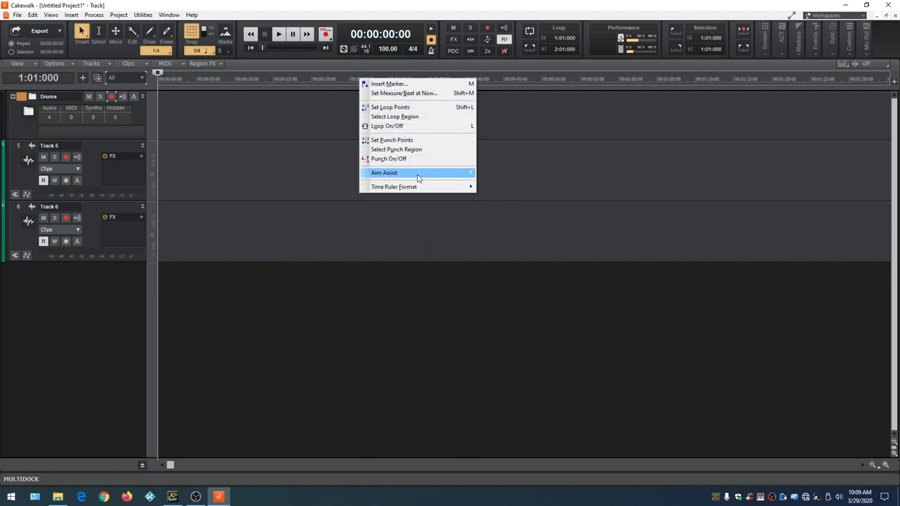
pyautogui.moveTo(425, 187)
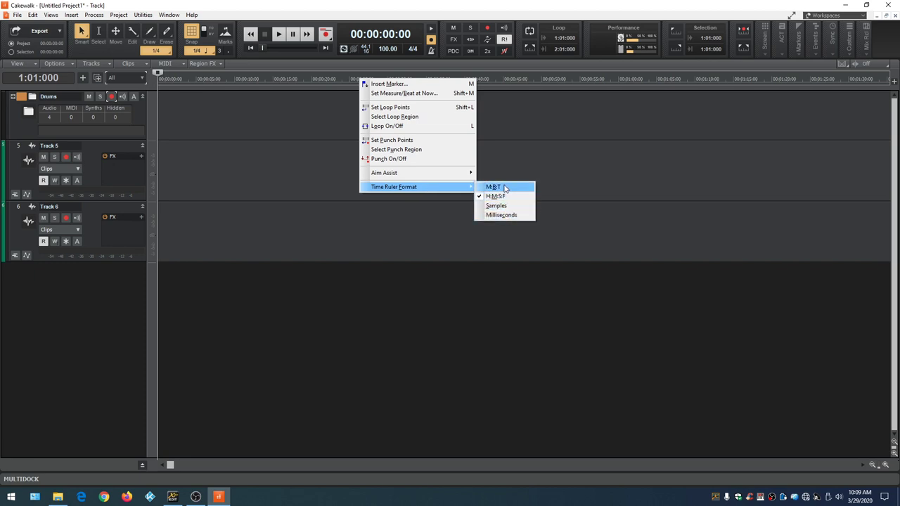
pyautogui.click(504, 187)
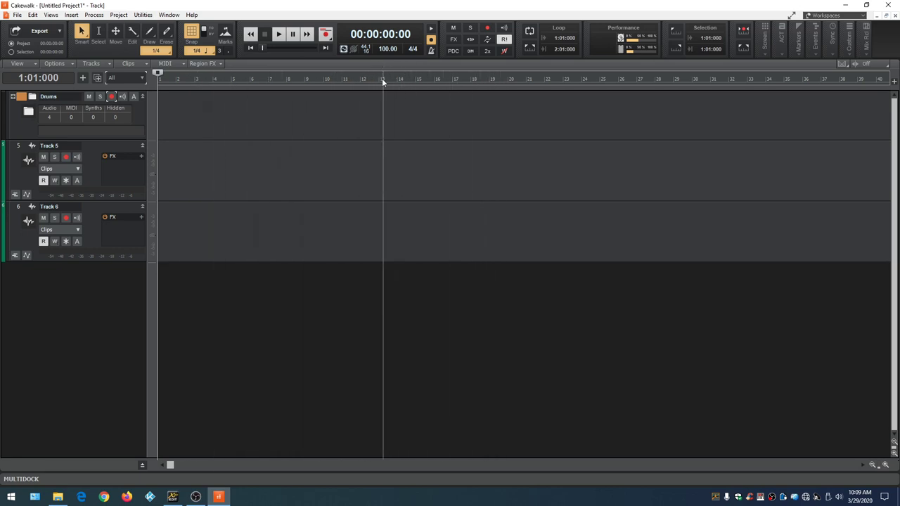
# Try zooming the timeline in and out horizontally and vertically, leaving tracks 5 and 6 slightly taller
pyautogui.click(886, 466)
pyautogui.click(886, 466)
pyautogui.click(886, 467)
pyautogui.click(887, 466)
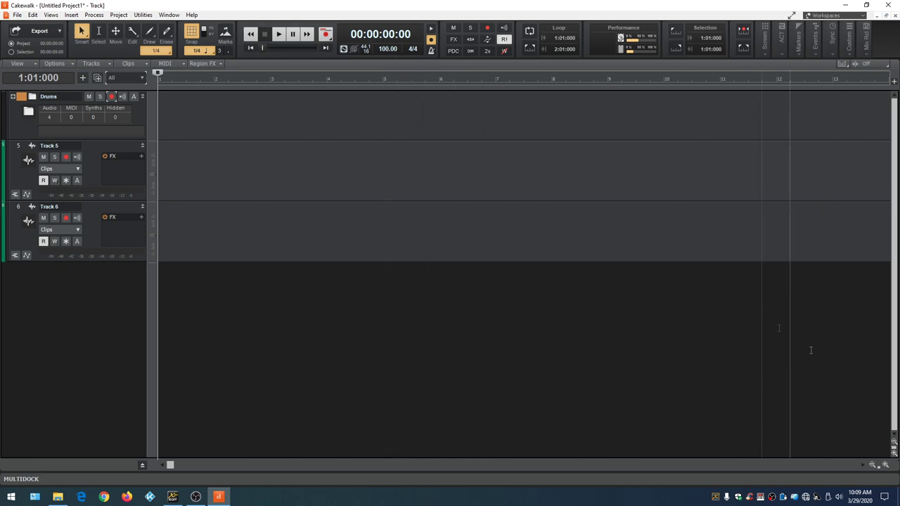
pyautogui.click(896, 454)
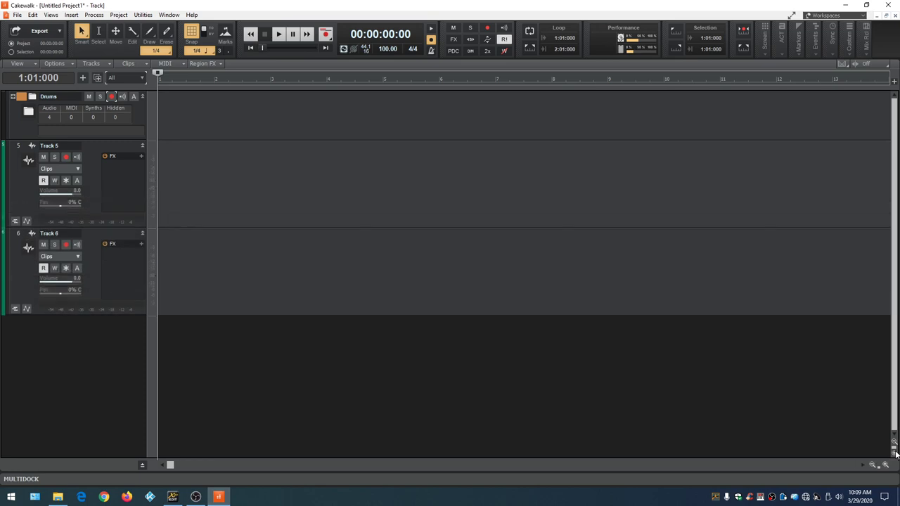
pyautogui.click(896, 454)
pyautogui.click(895, 454)
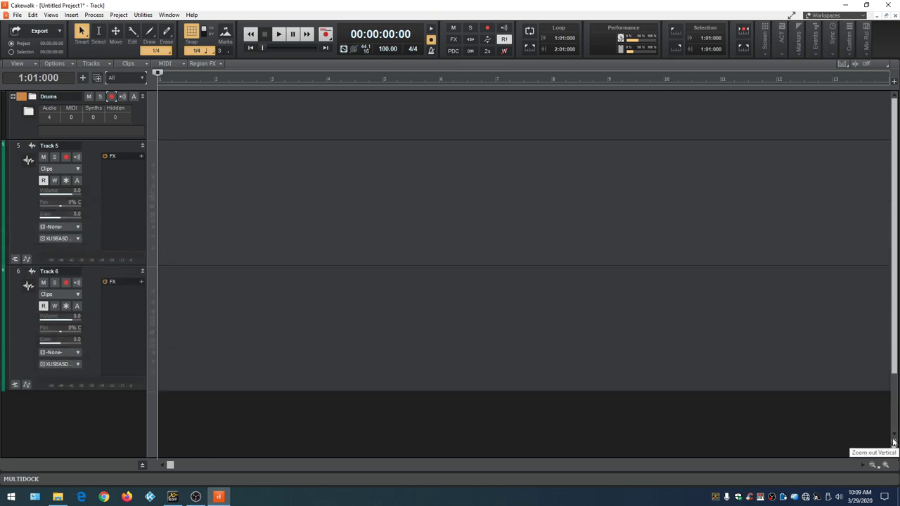
pyautogui.click(894, 441)
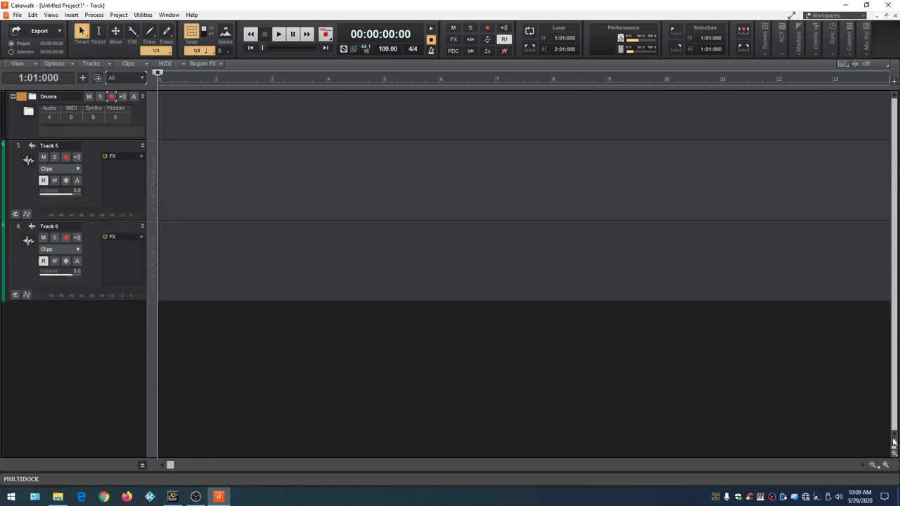
pyautogui.click(872, 466)
pyautogui.click(872, 466)
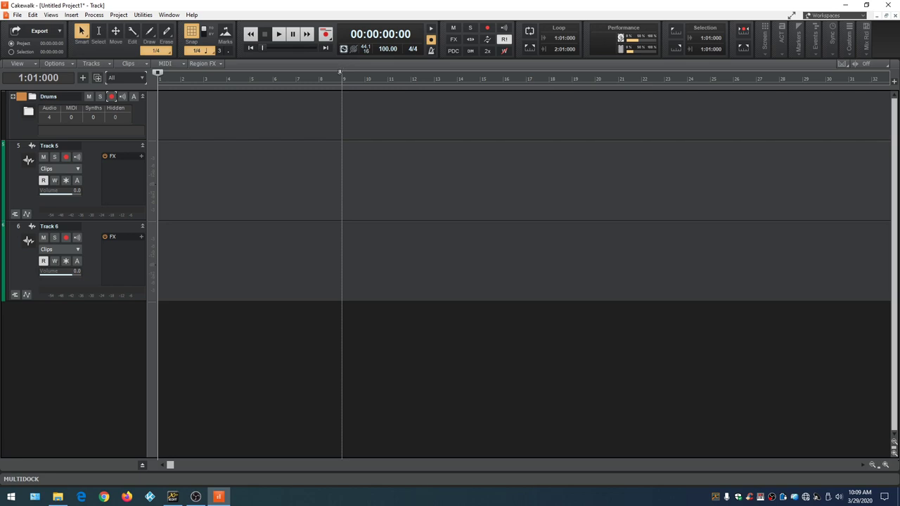
pyautogui.scroll(3, 340, 73)
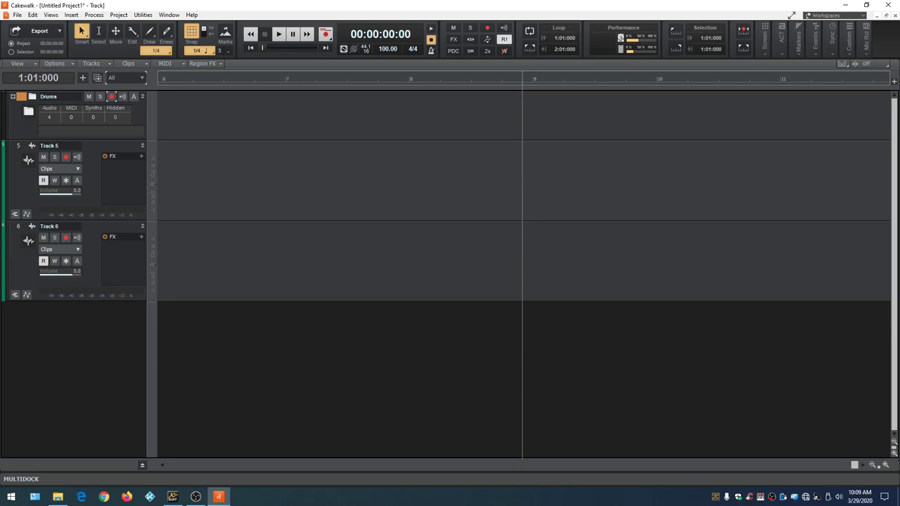
pyautogui.scroll(-3, 340, 72)
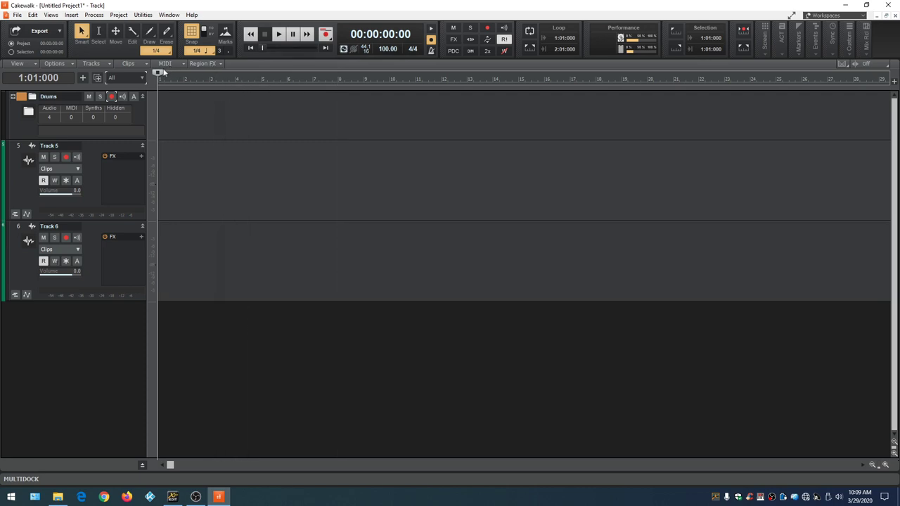
# Move the now time marker to several positions along the timeline, ending at 7:01:000
pyautogui.click(421, 122)
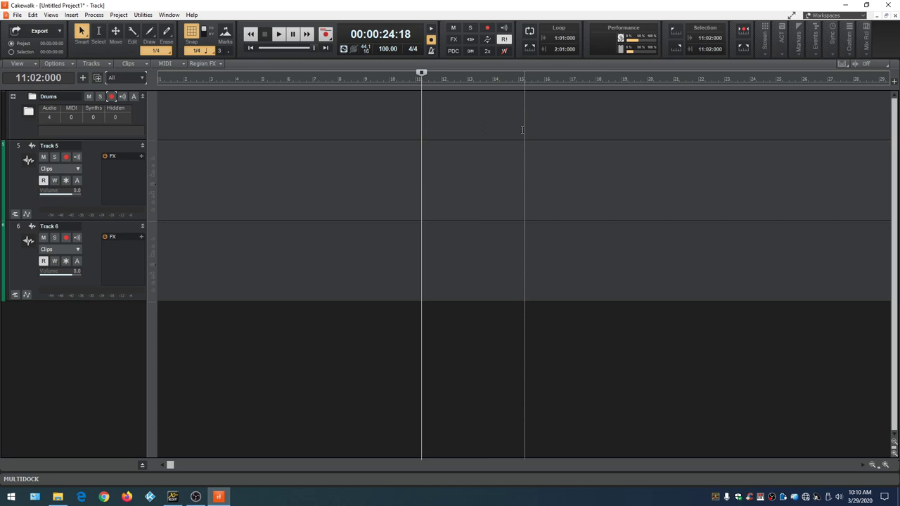
pyautogui.click(525, 129)
pyautogui.click(627, 123)
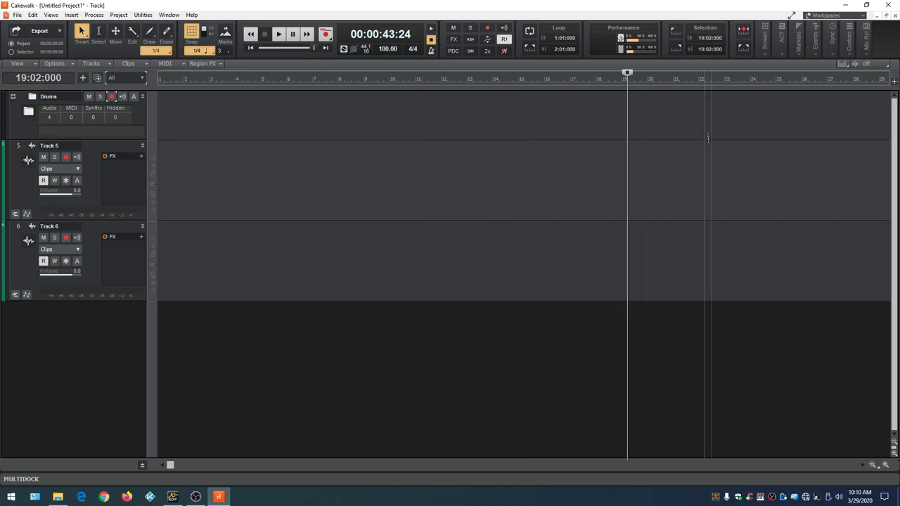
pyautogui.click(679, 123)
pyautogui.click(369, 123)
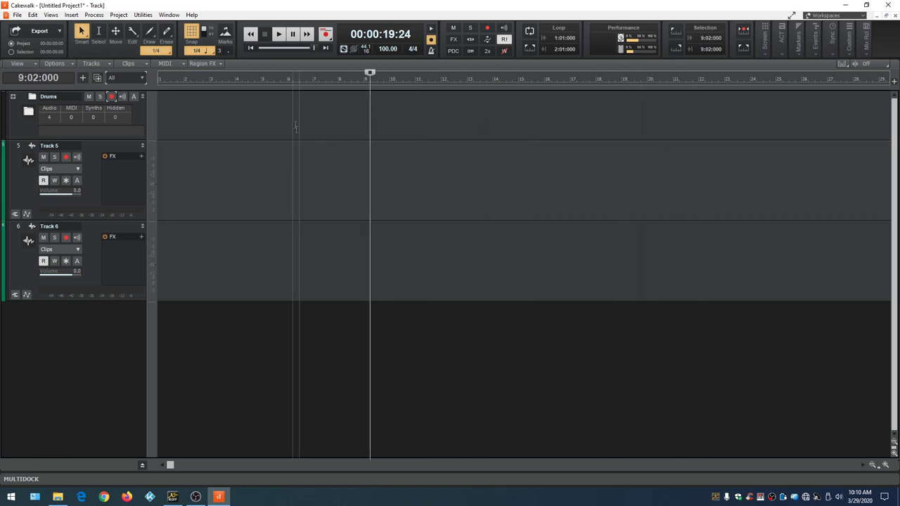
pyautogui.click(292, 117)
pyautogui.click(454, 131)
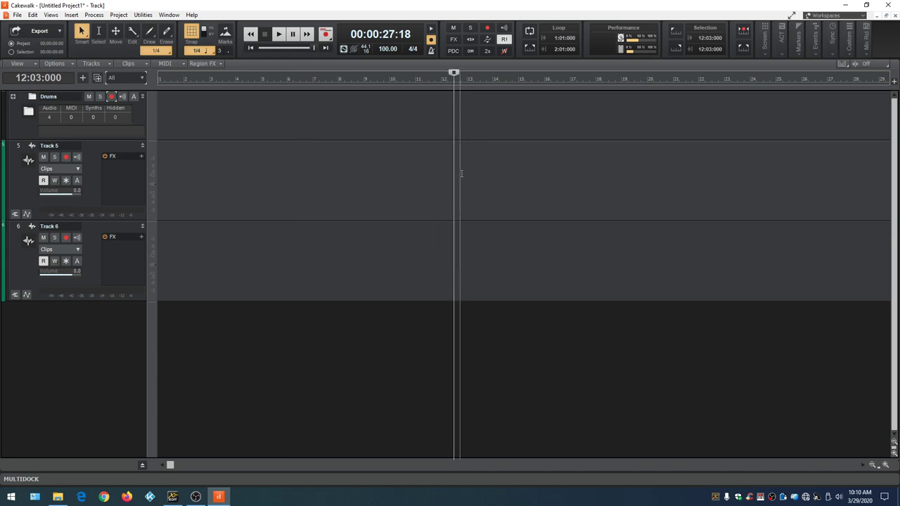
pyautogui.click(315, 120)
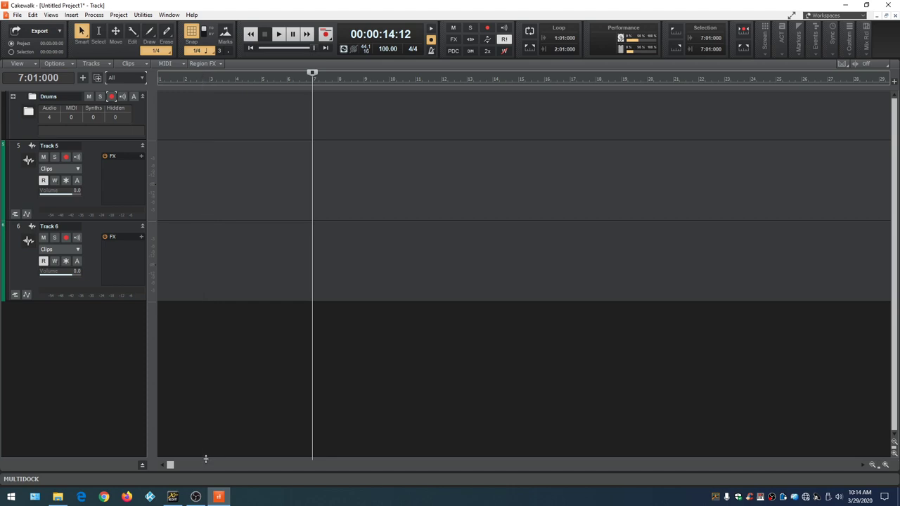
# Reveal the bus pane below the tracks and insert a stereo bus in it
pyautogui.moveTo(206, 301); pyautogui.dragTo(190, 237)
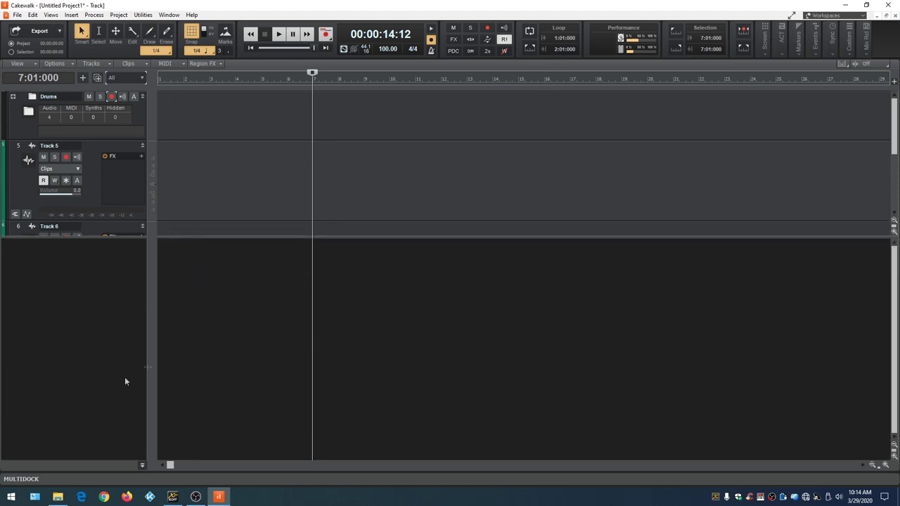
pyautogui.rightClick(41, 283)
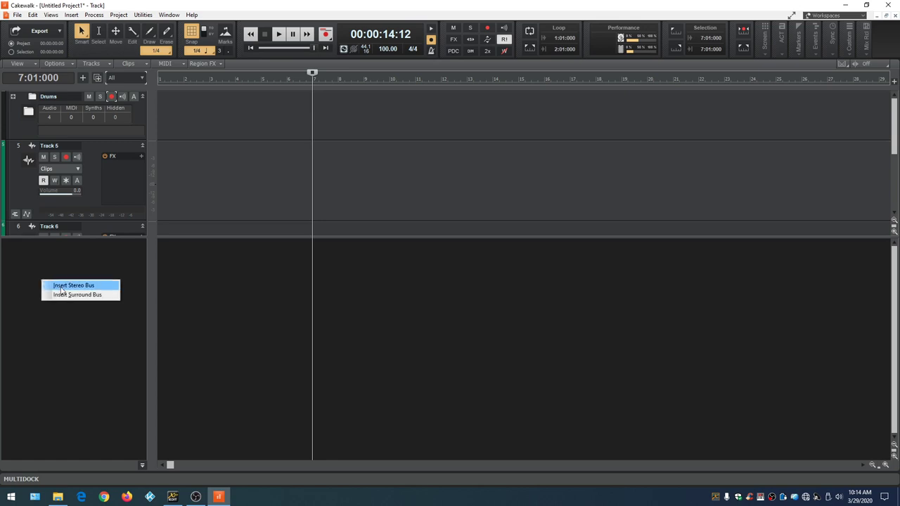
pyautogui.click(61, 286)
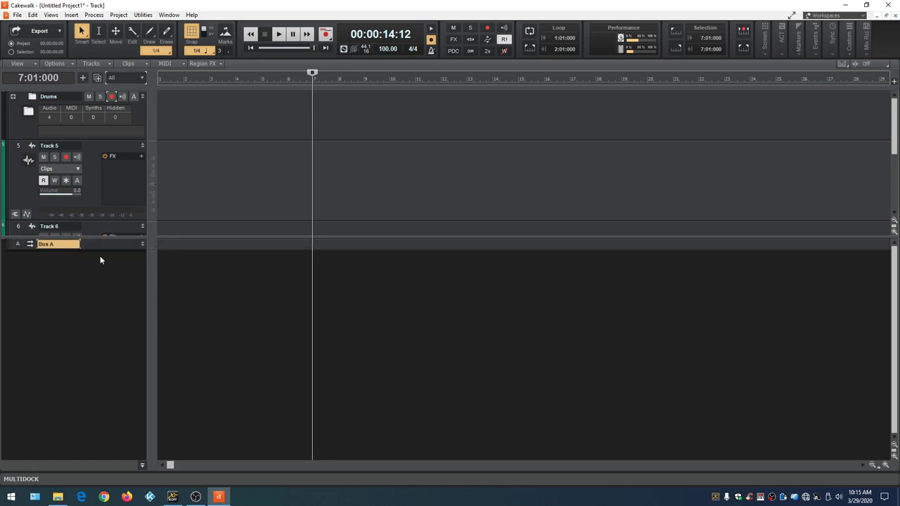
# Enlarge the new stereo bus strip in the bus pane and rename the bus Master
pyautogui.moveTo(95, 247); pyautogui.dragTo(87, 398)
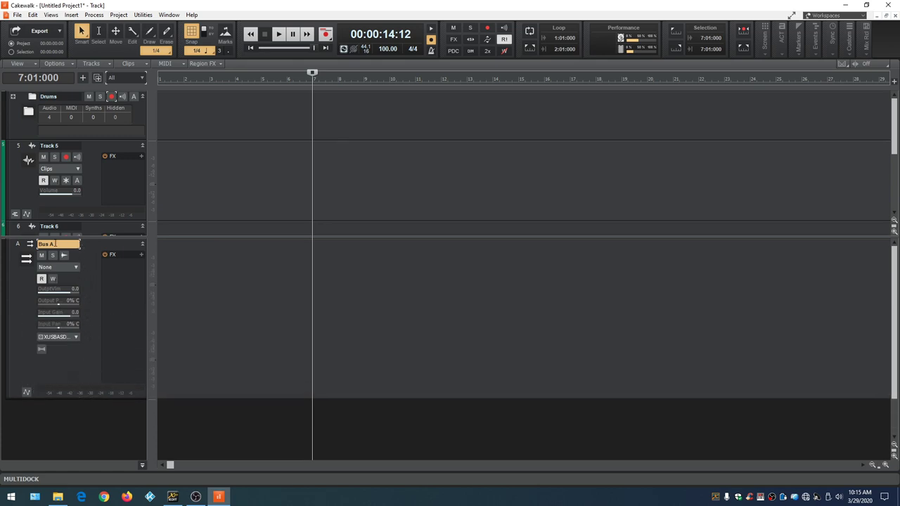
pyautogui.doubleClick(54, 243)
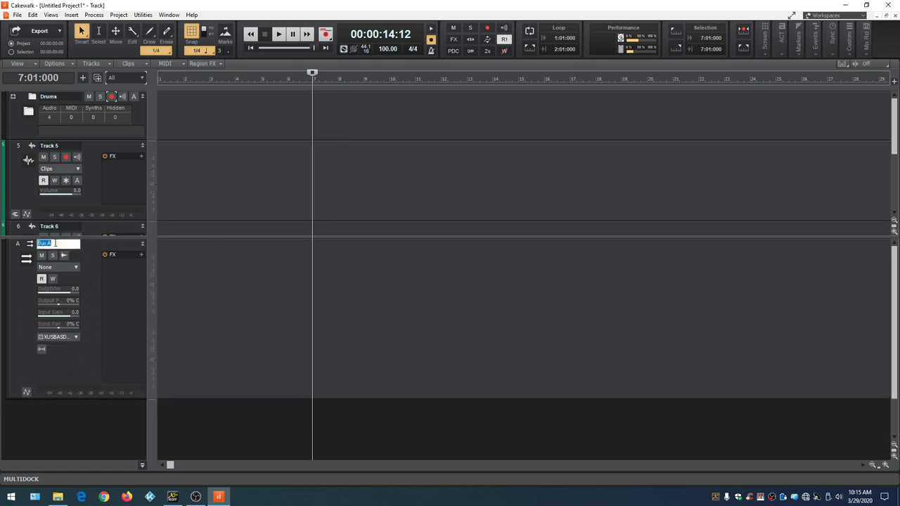
pyautogui.write('Master')
pyautogui.press('Return')
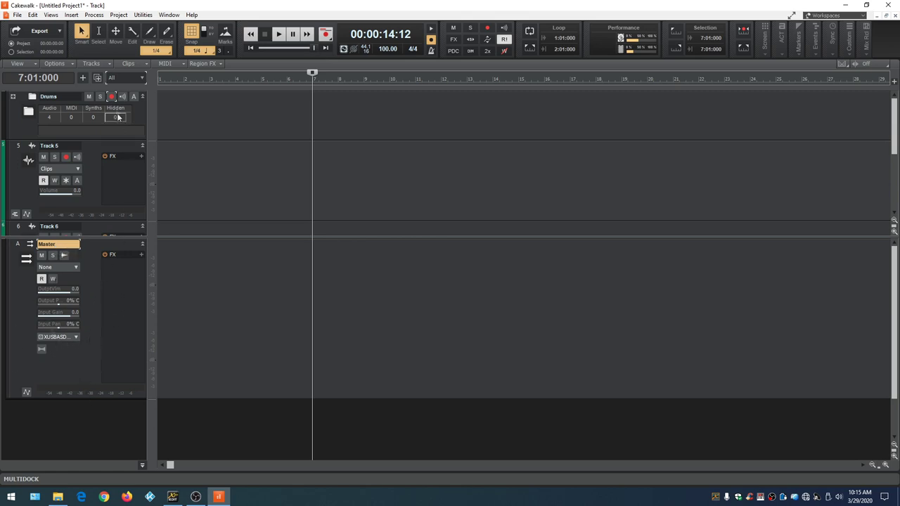
# Make Track 5 tall enough to show its routing controls and set its output to the Master bus
pyautogui.moveTo(105, 220); pyautogui.dragTo(99, 345)
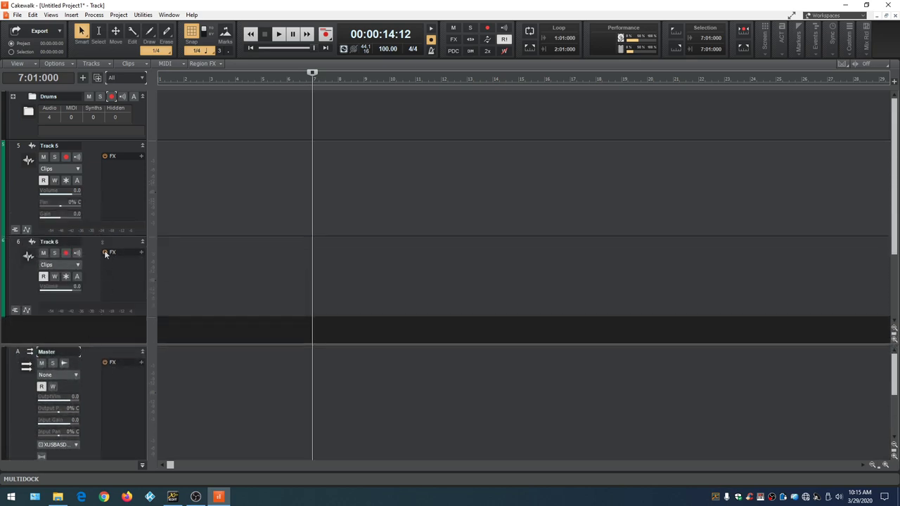
pyautogui.moveTo(83, 235); pyautogui.dragTo(81, 265)
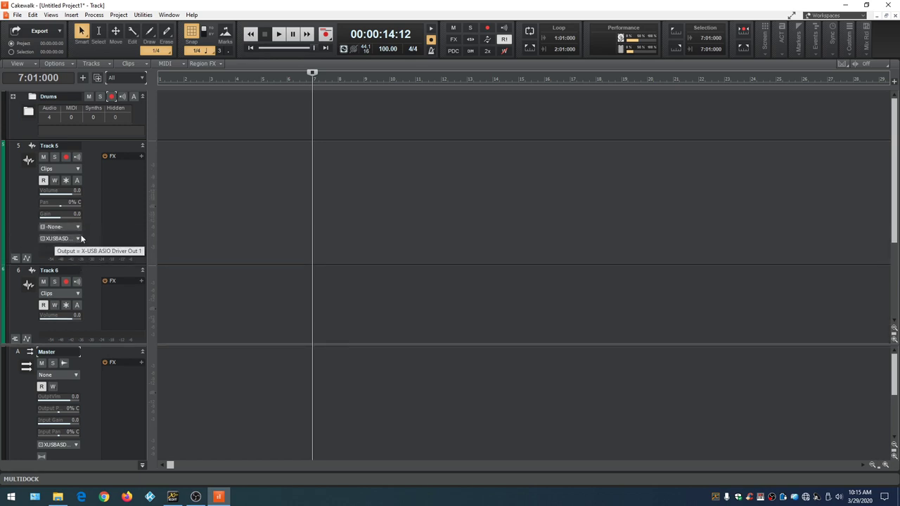
pyautogui.click(78, 239)
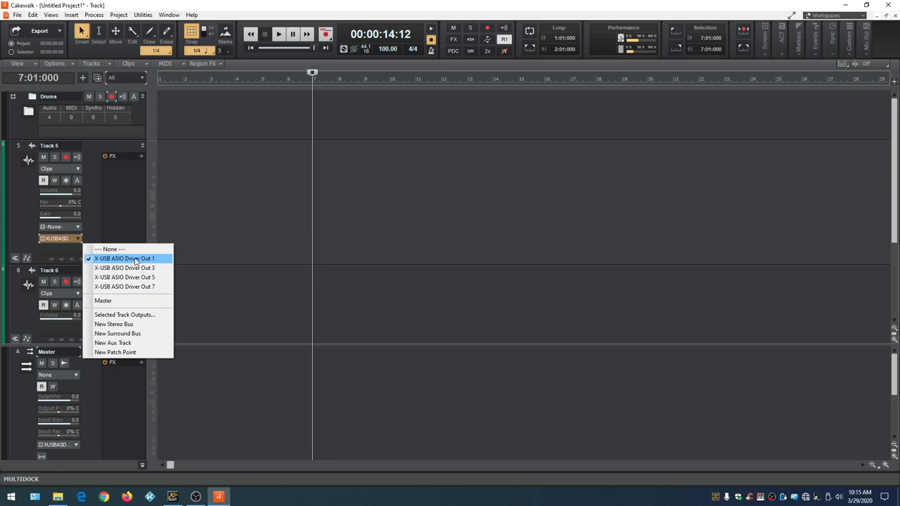
pyautogui.click(130, 301)
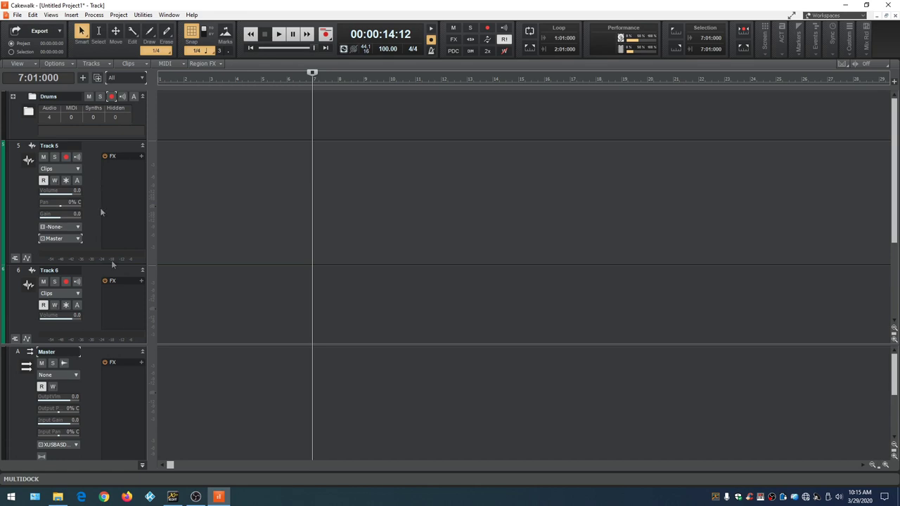
# Look at the available output destinations for the Master bus without changing its routing
pyautogui.scroll(-3, 94, 415)
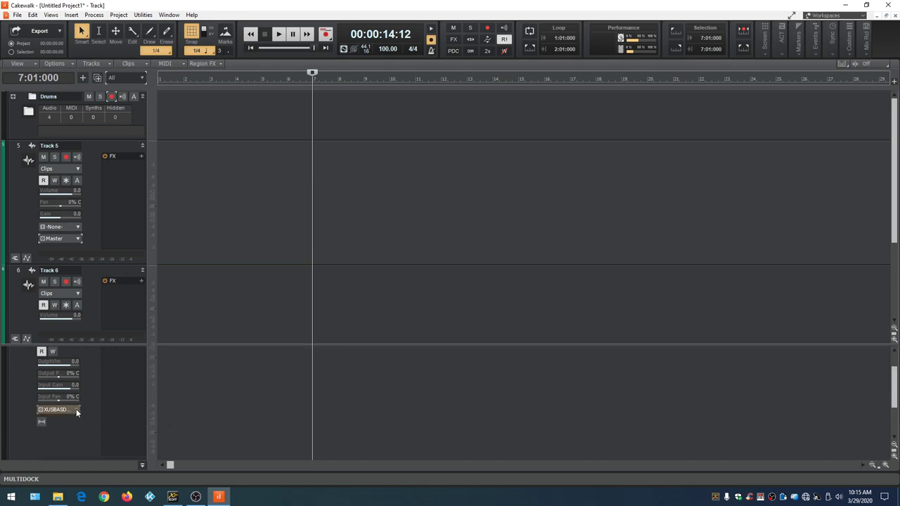
pyautogui.click(76, 411)
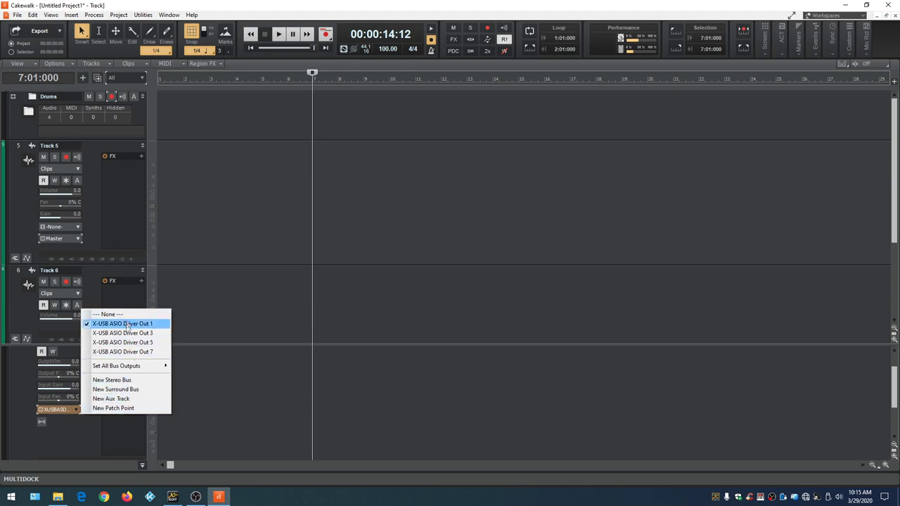
pyautogui.click(19, 406)
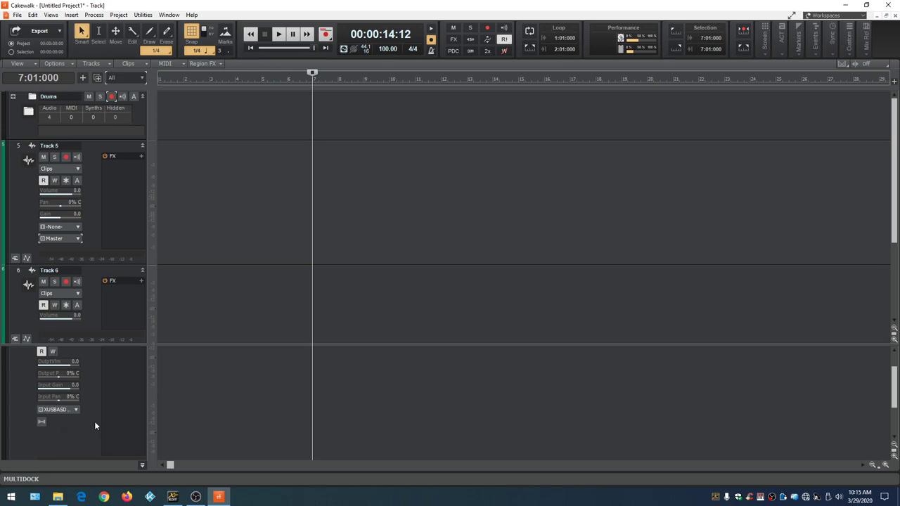
# Change the track view's level meters to vertical orientation
pyautogui.click(18, 65)
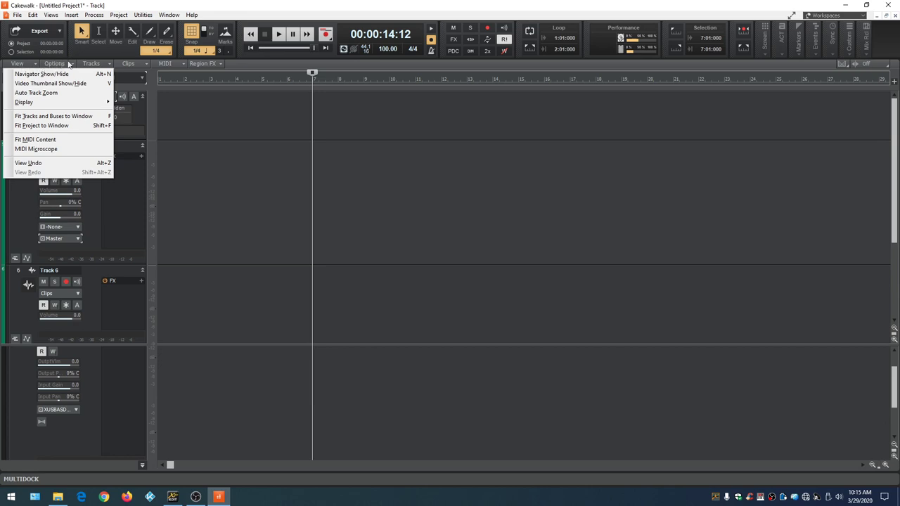
pyautogui.click(129, 64)
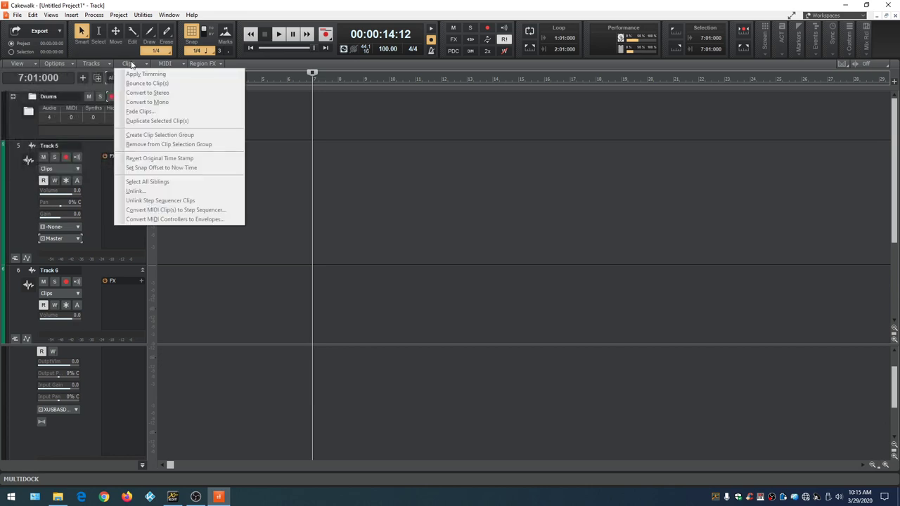
pyautogui.click(56, 63)
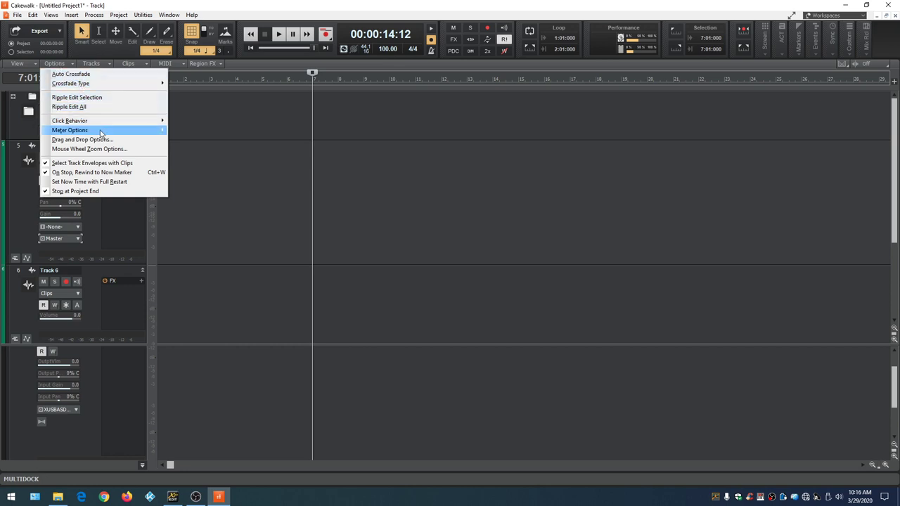
pyautogui.moveTo(100, 132)
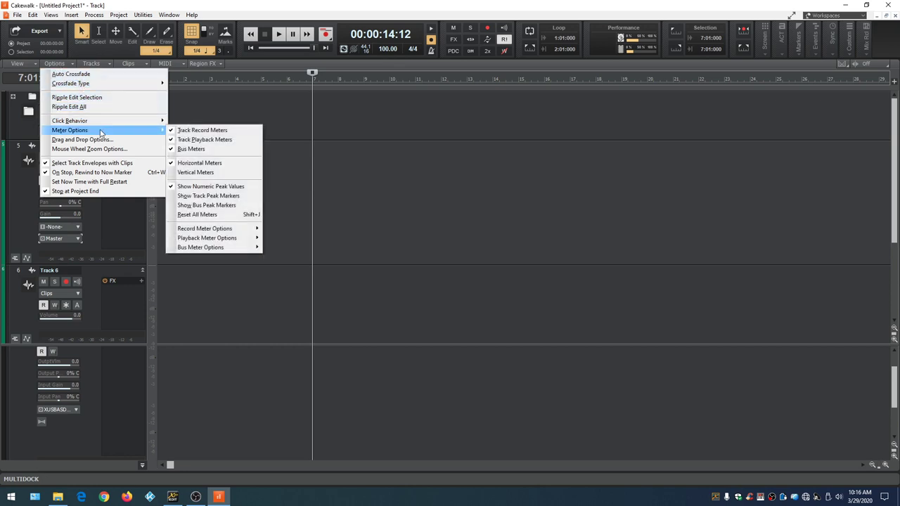
pyautogui.click(197, 172)
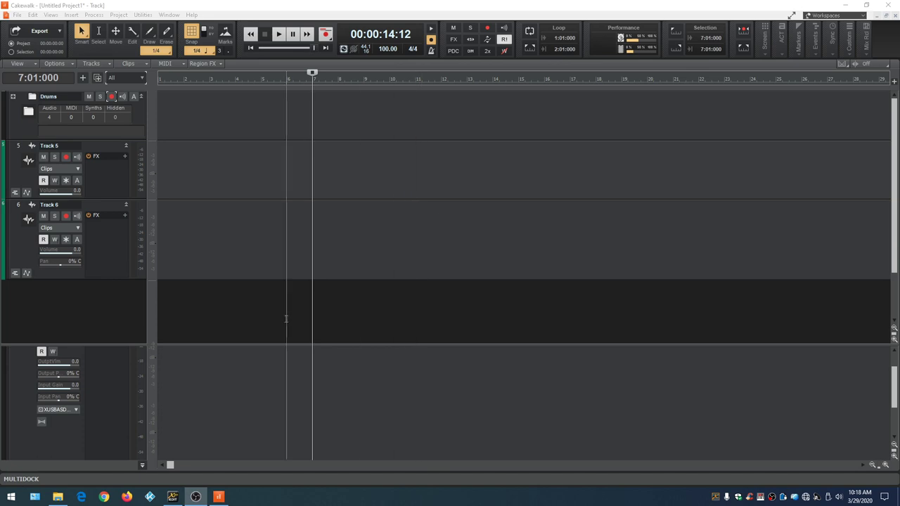
# Collapse the bus pane in the track view and show the Console view at full height
pyautogui.moveTo(270, 345); pyautogui.dragTo(263, 456)
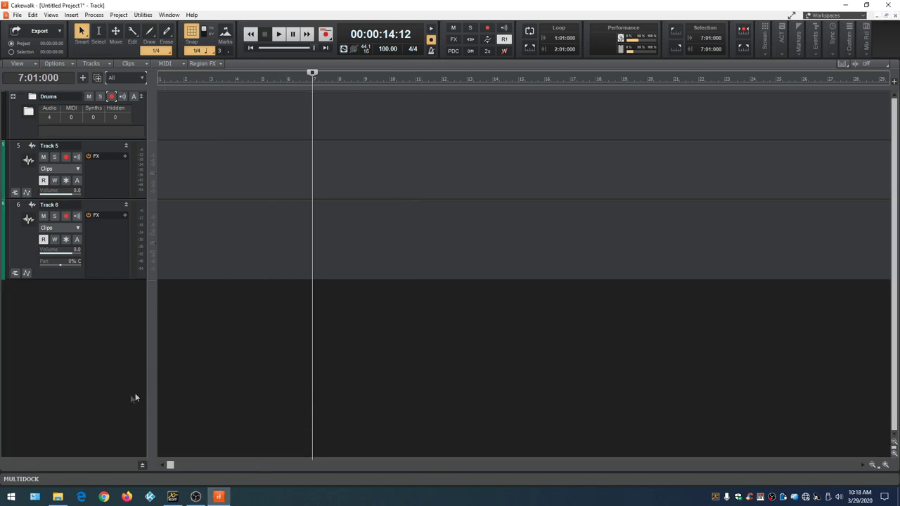
pyautogui.click(50, 15)
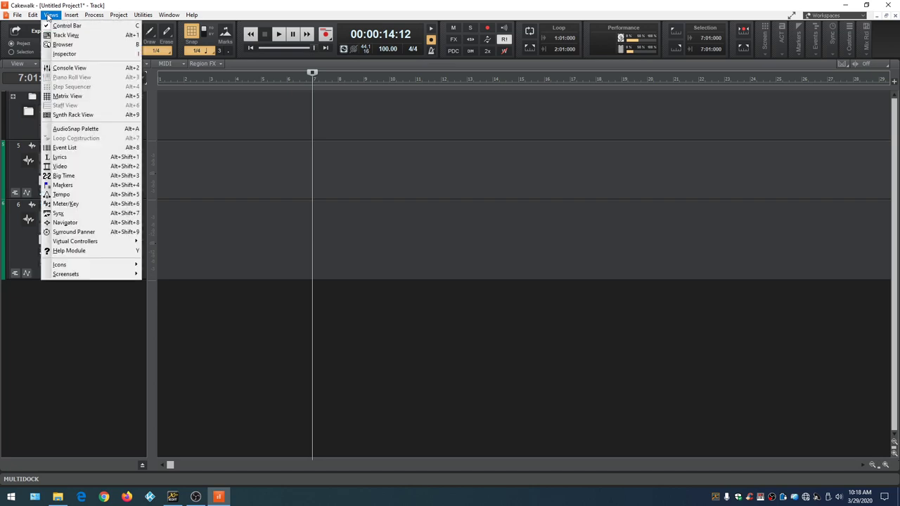
pyautogui.click(68, 67)
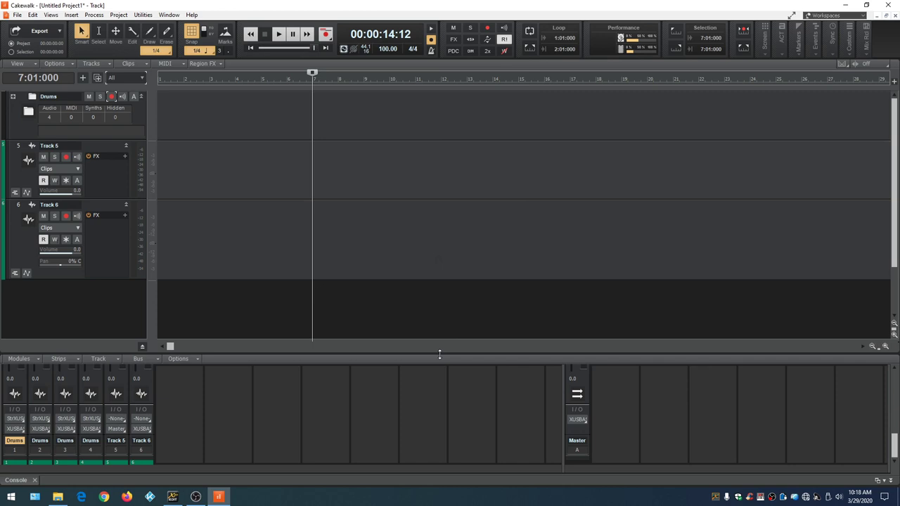
pyautogui.moveTo(462, 71); pyautogui.dragTo(485, 134)
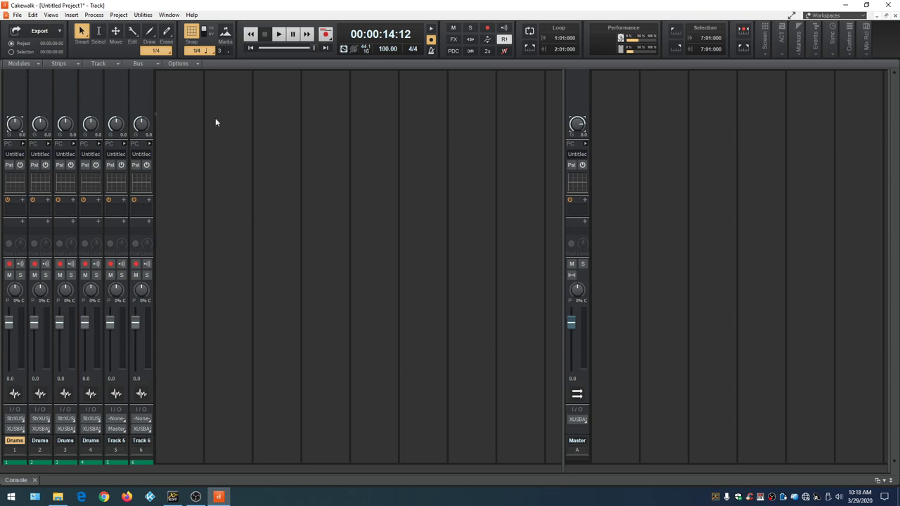
# Widen all console strips and expand Track 6's ProChannel to view its effect modules
pyautogui.click(69, 63)
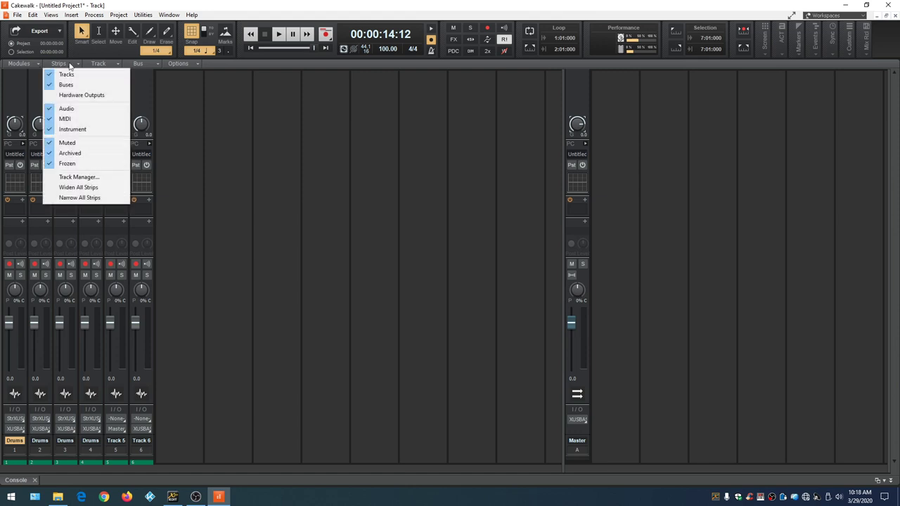
pyautogui.click(101, 192)
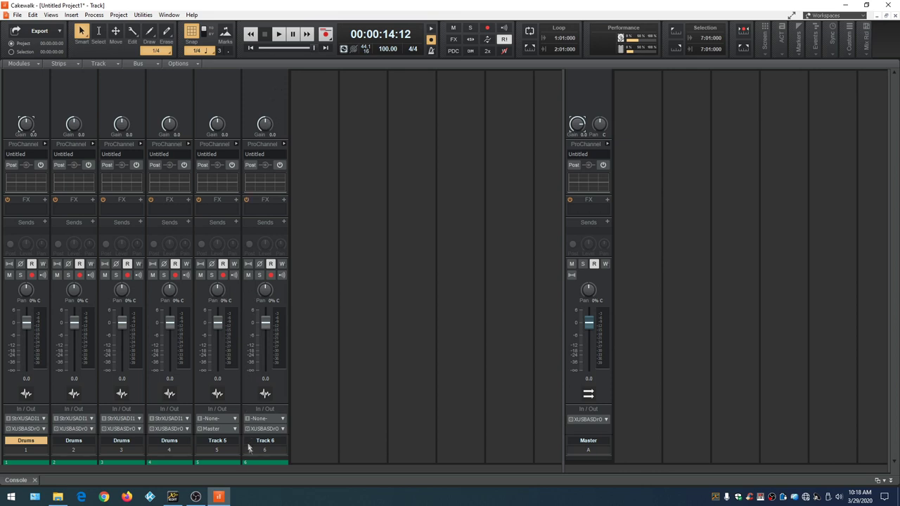
pyautogui.click(284, 144)
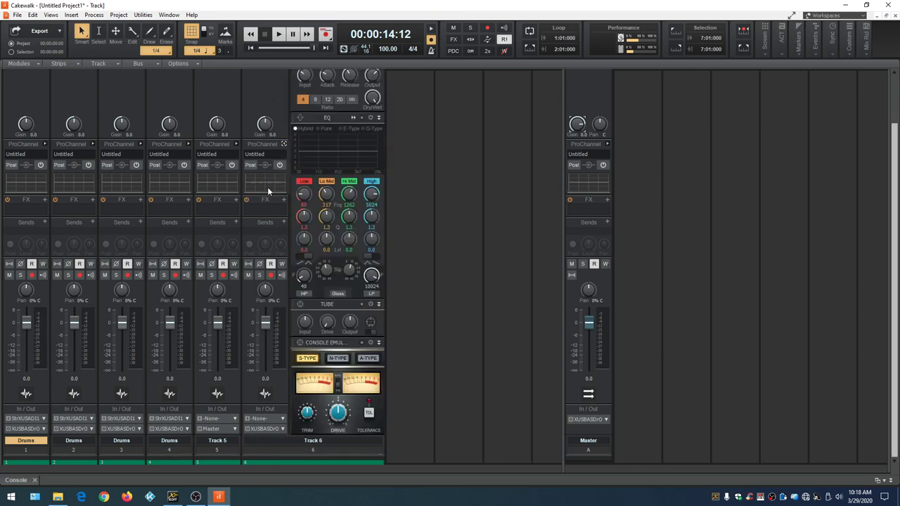
pyautogui.scroll(3, 339, 267)
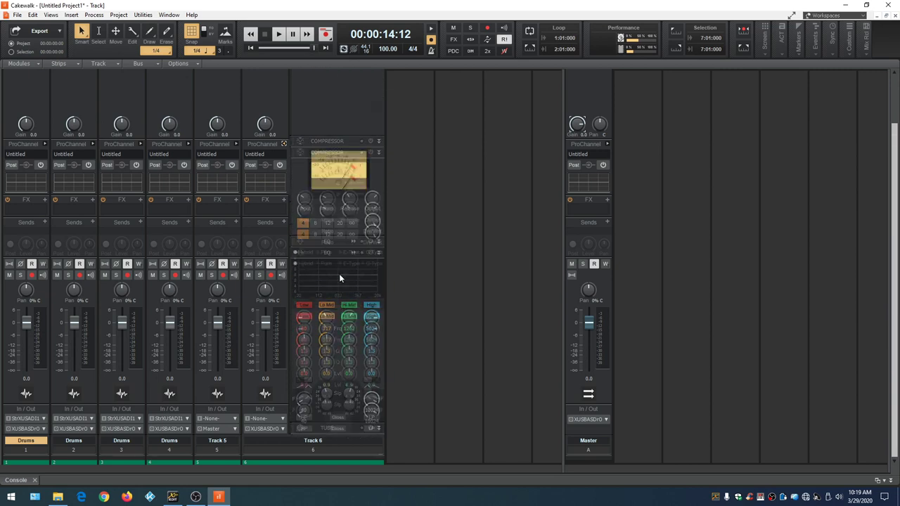
pyautogui.scroll(-2, 339, 275)
pyautogui.scroll(2, 338, 276)
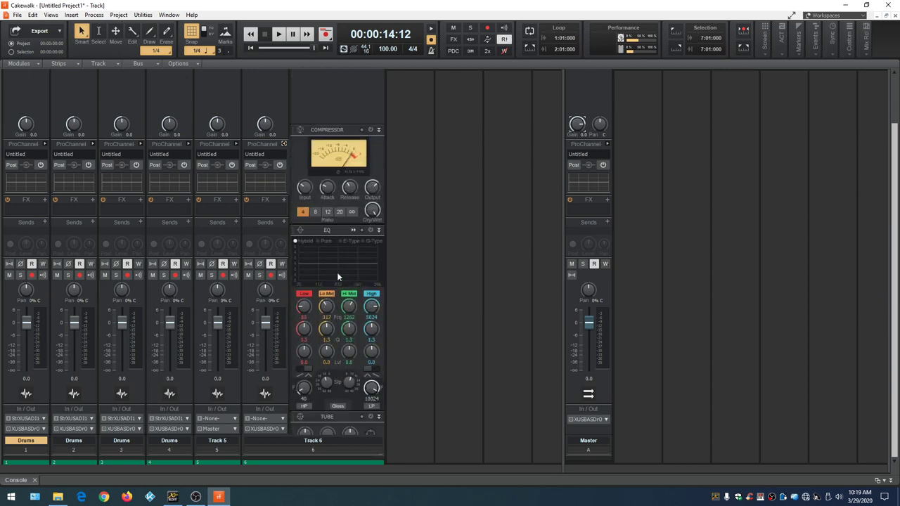
pyautogui.scroll(2, 337, 277)
# Insert a BREVERB 2 module into Track 6's ProChannel
pyautogui.rightClick(339, 135)
pyautogui.moveTo(397, 143)
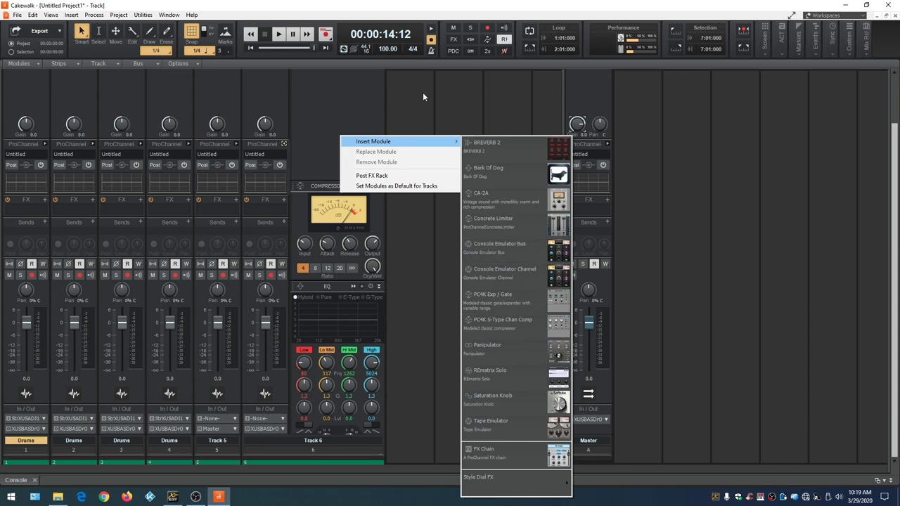
pyautogui.click(501, 151)
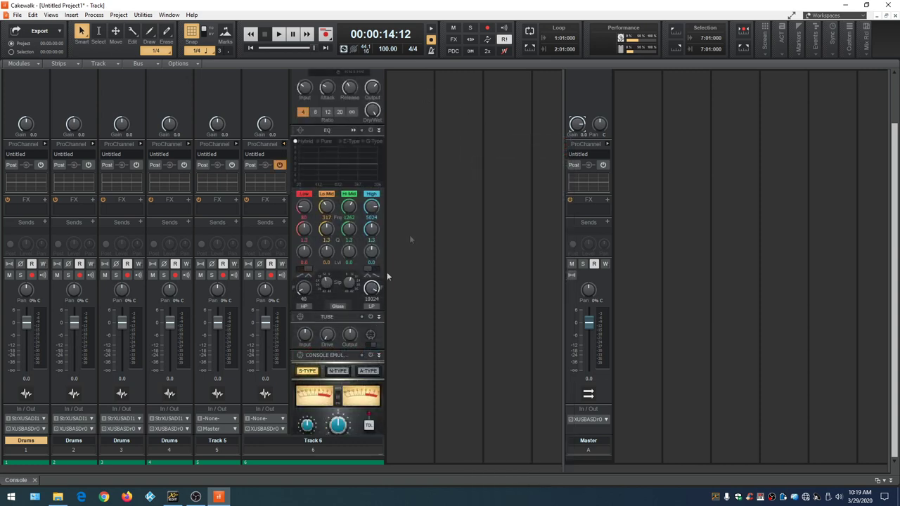
pyautogui.scroll(-5, 344, 410)
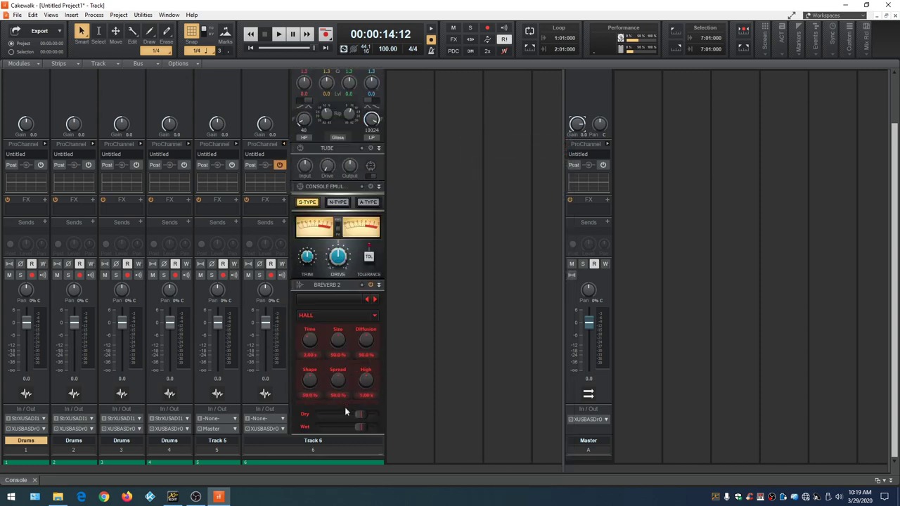
# Move the BREVERB 2 module up Track 6's ProChannel chain, placing it between the Compressor and the EQ
pyautogui.moveTo(340, 288); pyautogui.dragTo(337, 156)
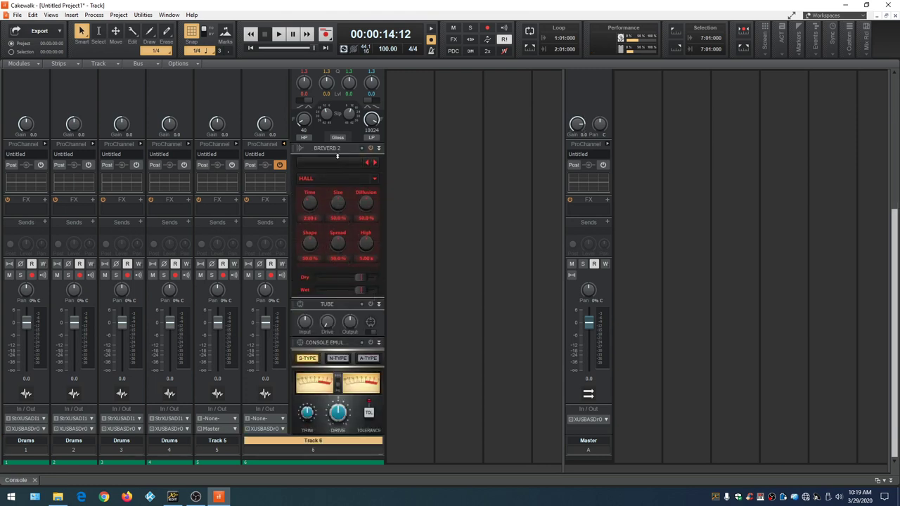
pyautogui.scroll(5, 314, 273)
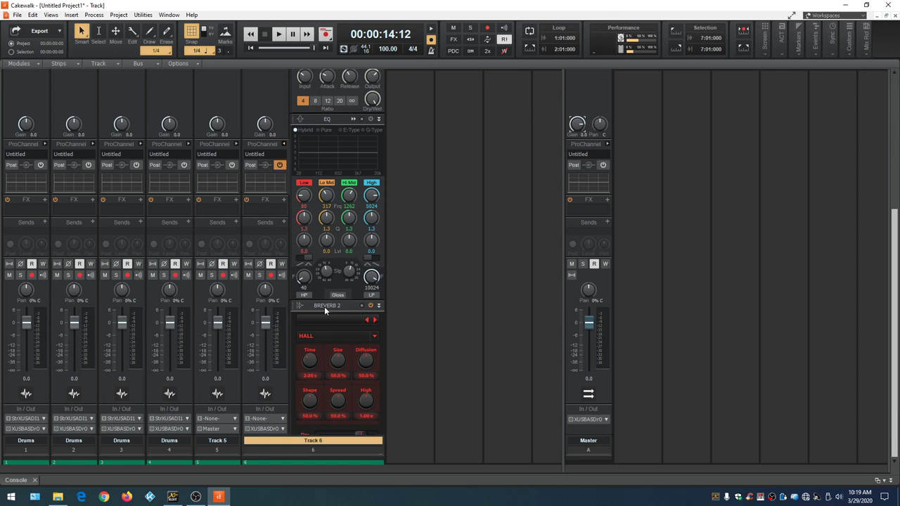
pyautogui.moveTo(335, 307); pyautogui.dragTo(338, 211)
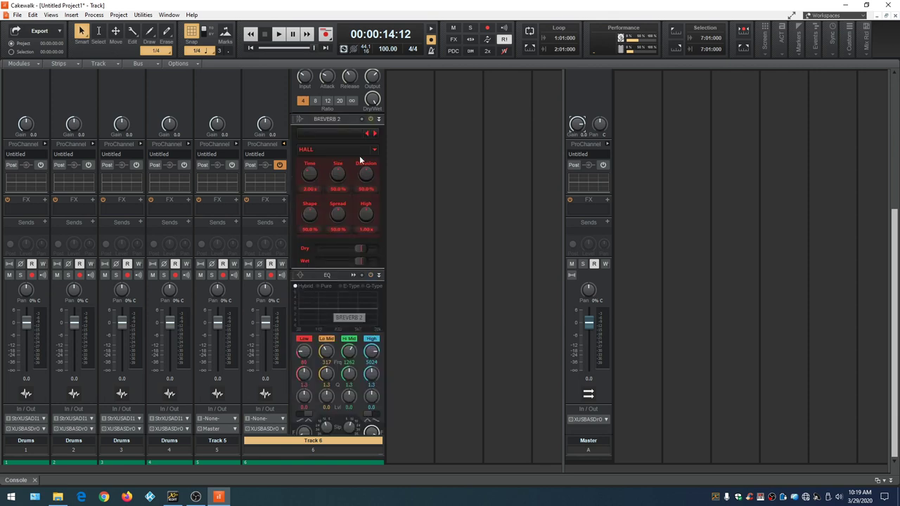
pyautogui.scroll(1, 321, 210)
pyautogui.scroll(3, 322, 210)
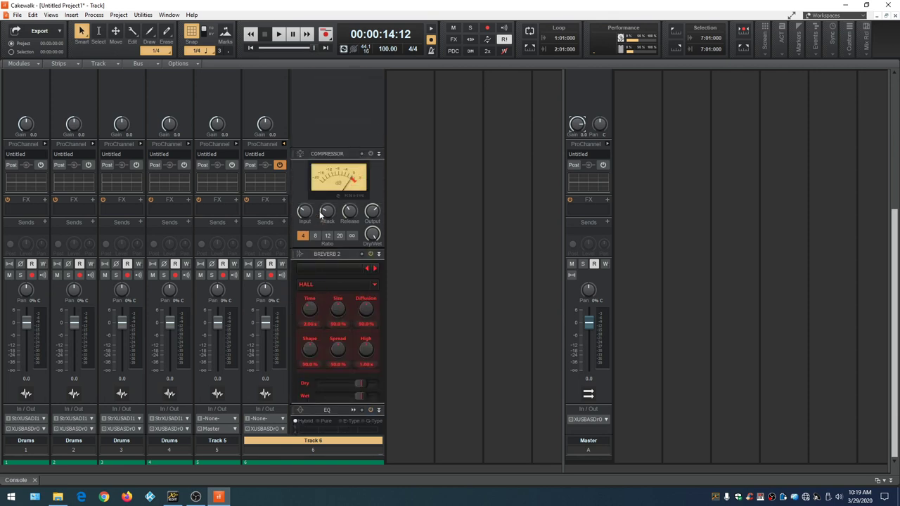
# Remove the BREVERB 2 module from Track 6's ProChannel
pyautogui.rightClick(299, 257)
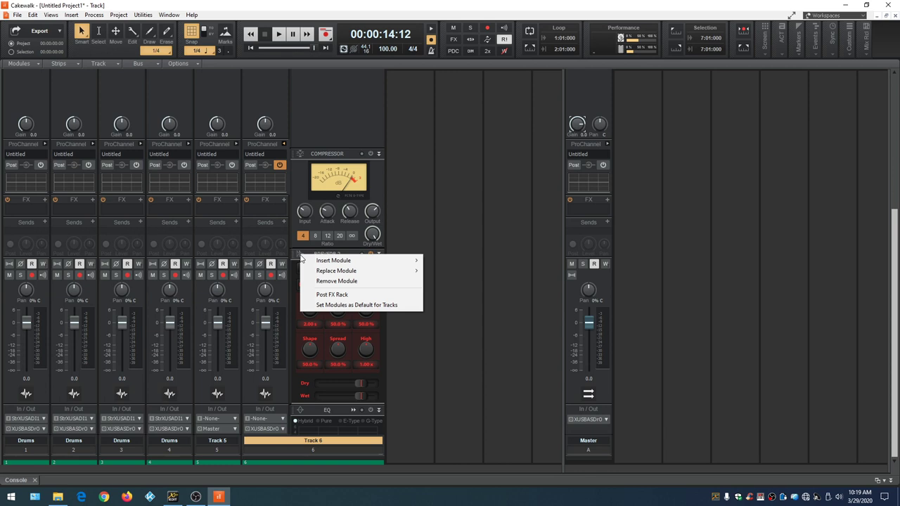
pyautogui.moveTo(350, 272)
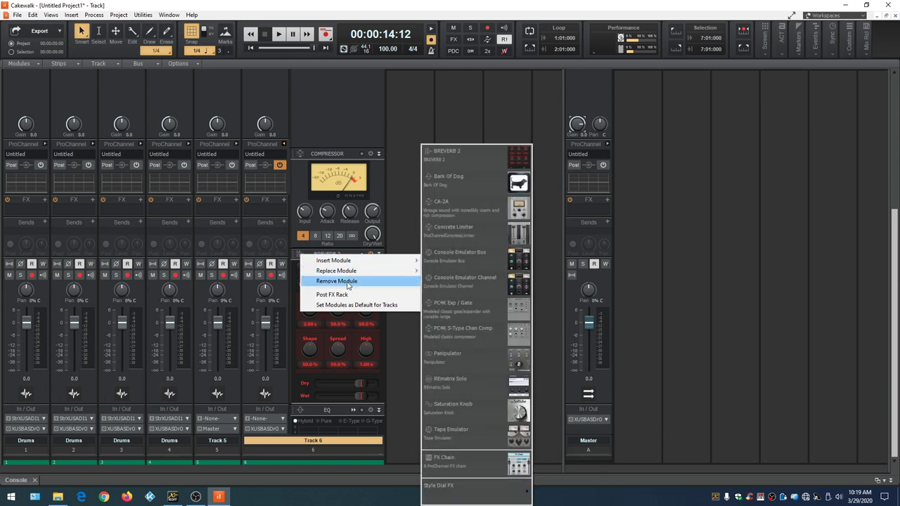
pyautogui.click(347, 285)
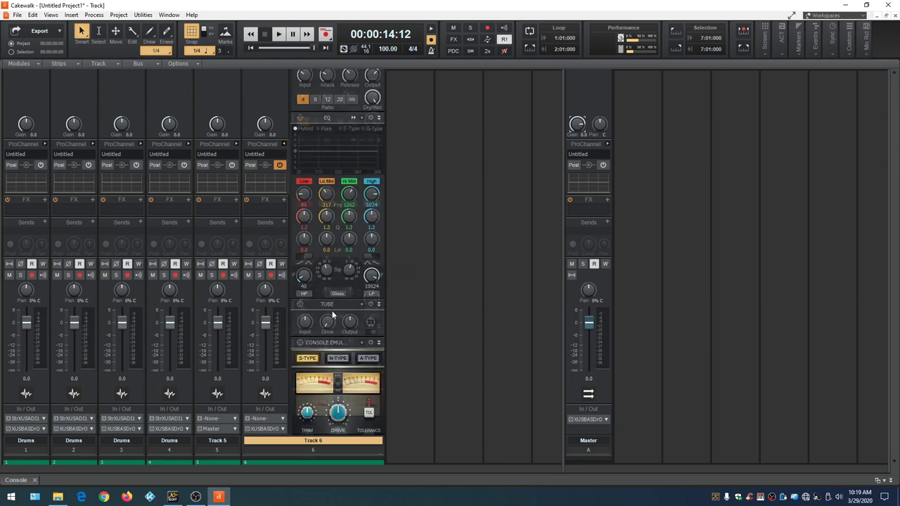
pyautogui.scroll(-3, 337, 226)
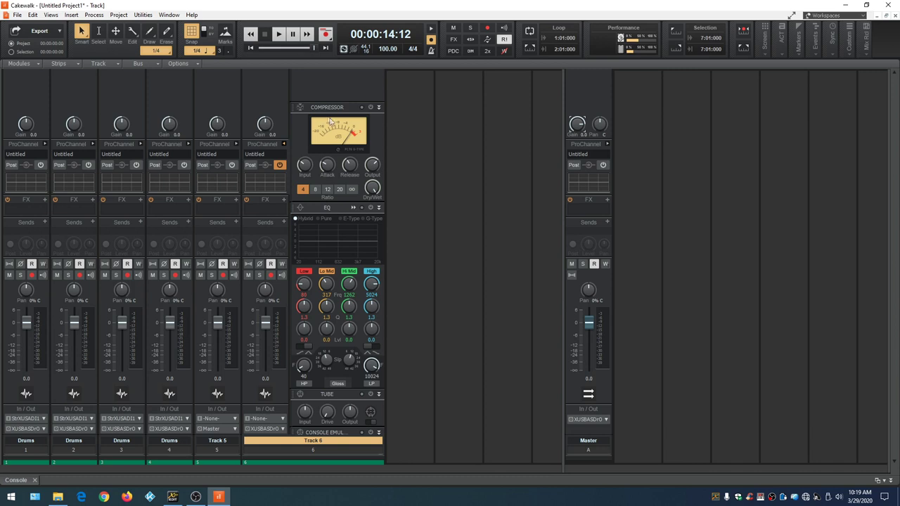
# Open the QuadCurve Equalizer zoom window from Track 6's ProChannel and toggle its Gloss option on and off
pyautogui.scroll(-3, 321, 229)
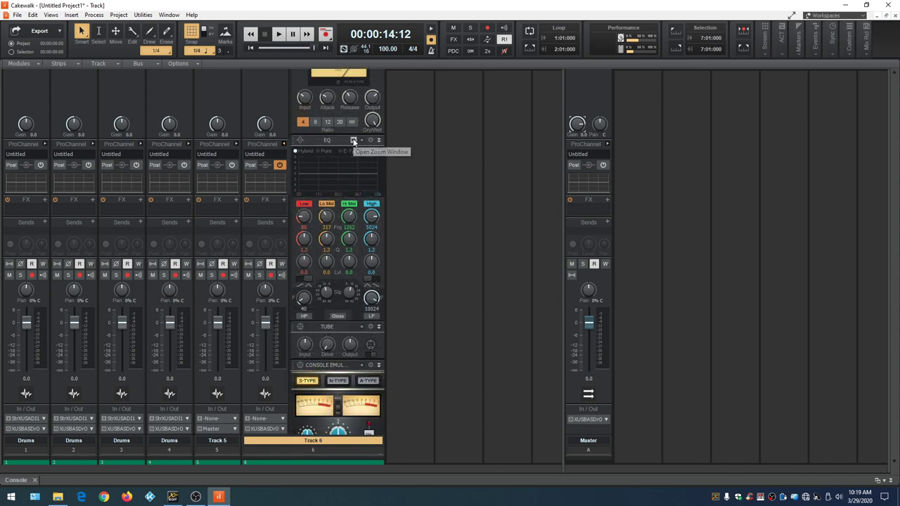
pyautogui.click(354, 140)
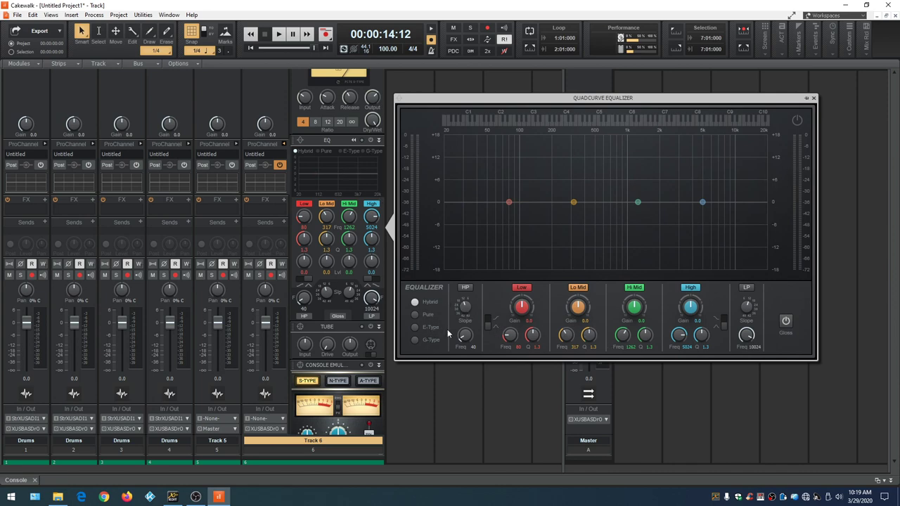
pyautogui.click(786, 322)
pyautogui.click(785, 322)
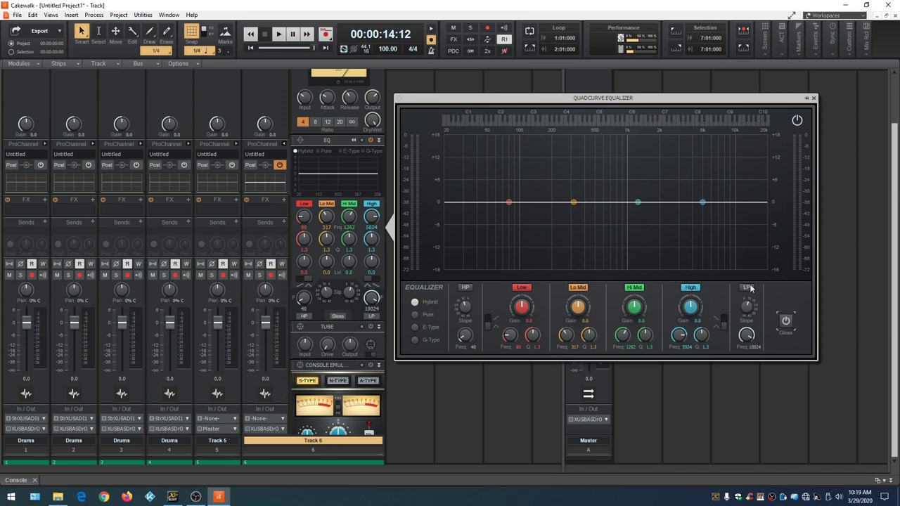
# Toggle the equalizer's high-pass filter, Track 6's ProChannel power and the EQ module power, returning each to its starting state
pyautogui.click(468, 289)
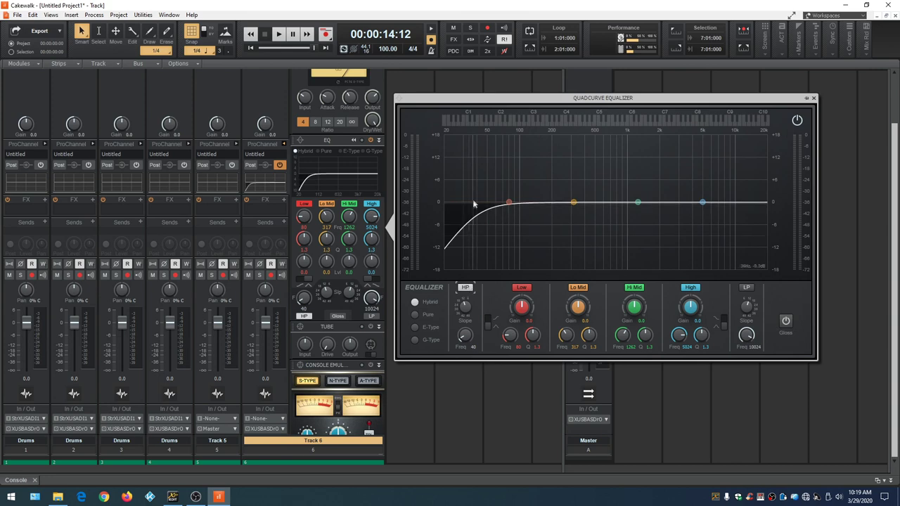
pyautogui.click(464, 289)
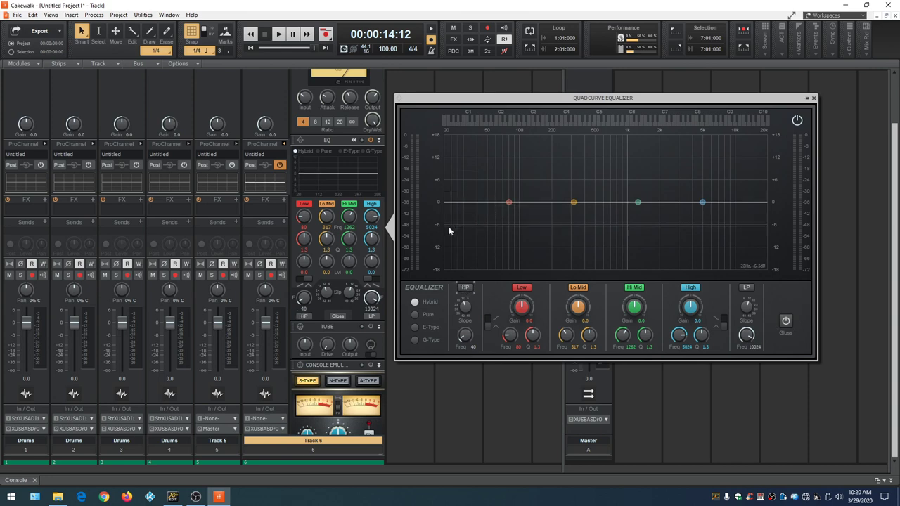
pyautogui.click(279, 164)
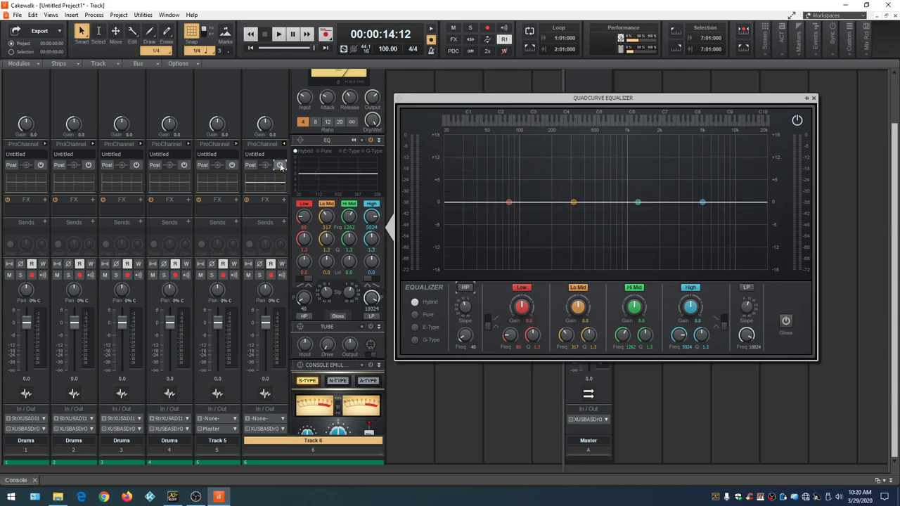
pyautogui.click(281, 167)
pyautogui.click(371, 142)
pyautogui.click(370, 141)
# Shape the EQ curve: Low 6.6 dB at 90 Hz, Lo Mid -3.2 at 389, Hi Mid 4.2 at 1750, High 7.1 at 6507
pyautogui.moveTo(508, 203); pyautogui.dragTo(515, 177)
pyautogui.moveTo(574, 203); pyautogui.dragTo(582, 212)
pyautogui.moveTo(638, 203); pyautogui.dragTo(653, 186)
pyautogui.moveTo(701, 202); pyautogui.dragTo(714, 175)
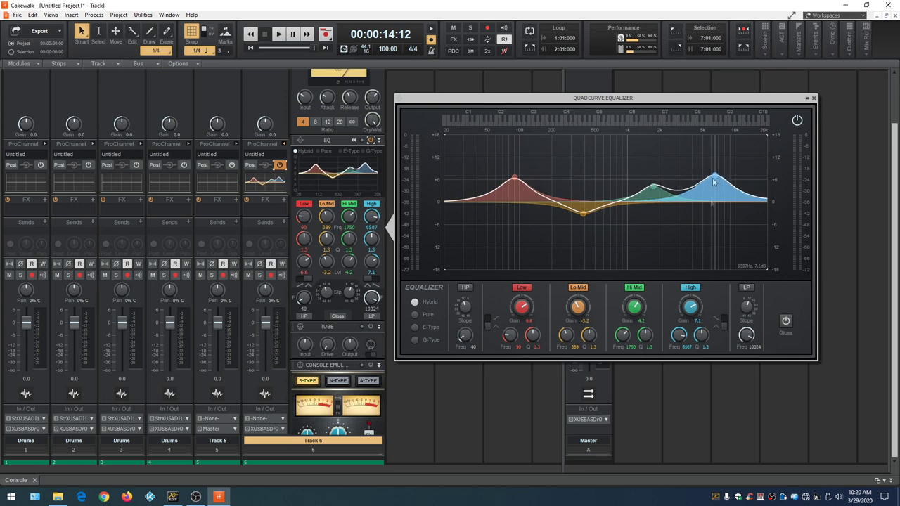
# Test the low-pass filter, leave only the high-pass filter enabled, and reduce the Low band's gain to 4.3 dB
pyautogui.click(747, 288)
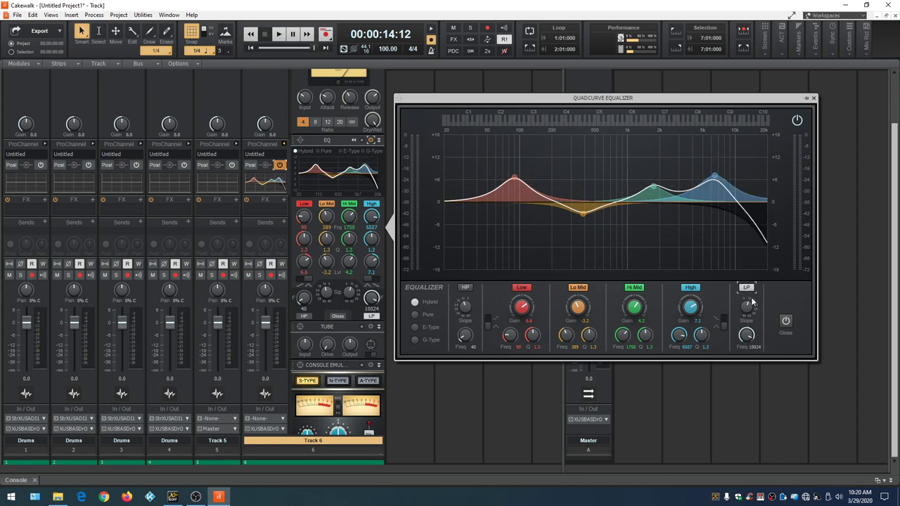
pyautogui.click(747, 288)
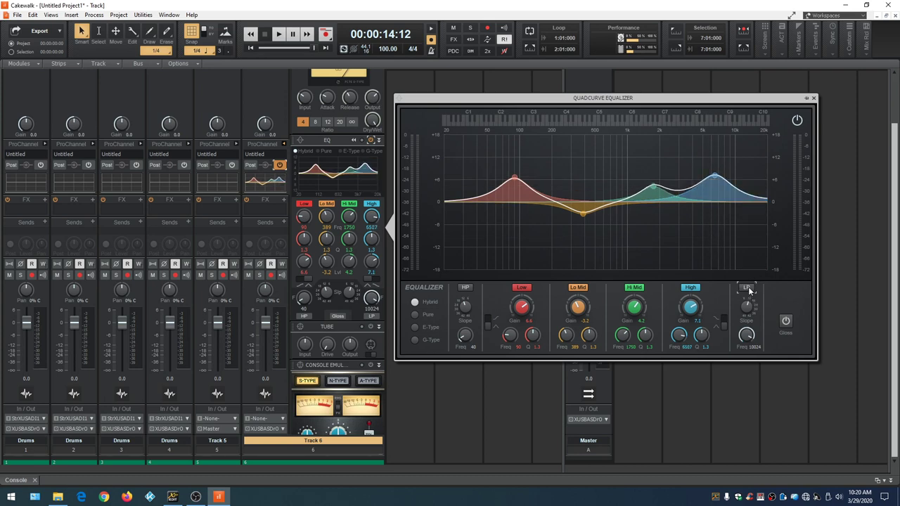
pyautogui.click(465, 288)
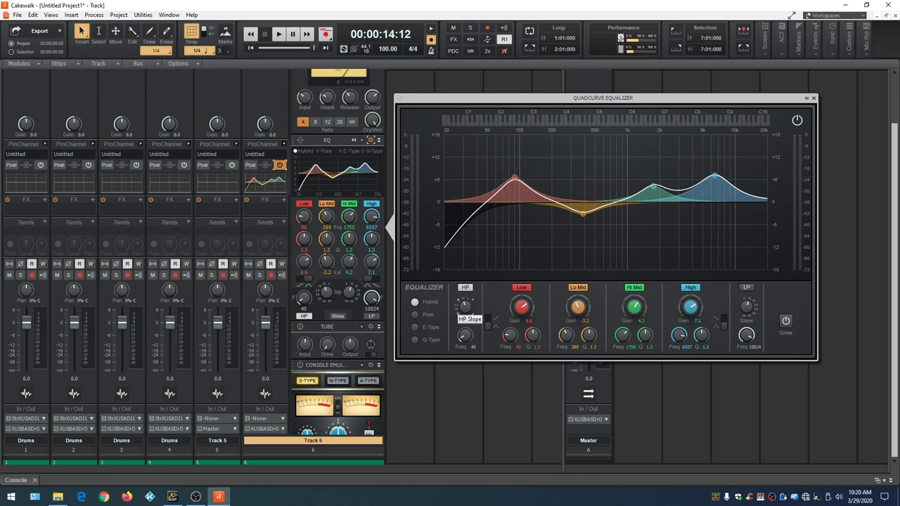
pyautogui.moveTo(521, 306); pyautogui.dragTo(521, 323)
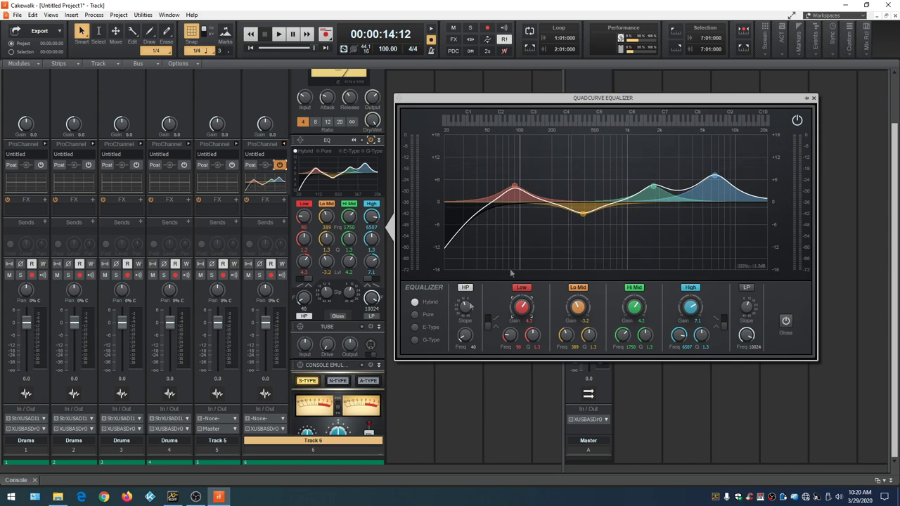
# Try the Pure, E-Type and G-Type equalizer modes, return to Hybrid, and toggle Gloss on and off
pyautogui.click(415, 315)
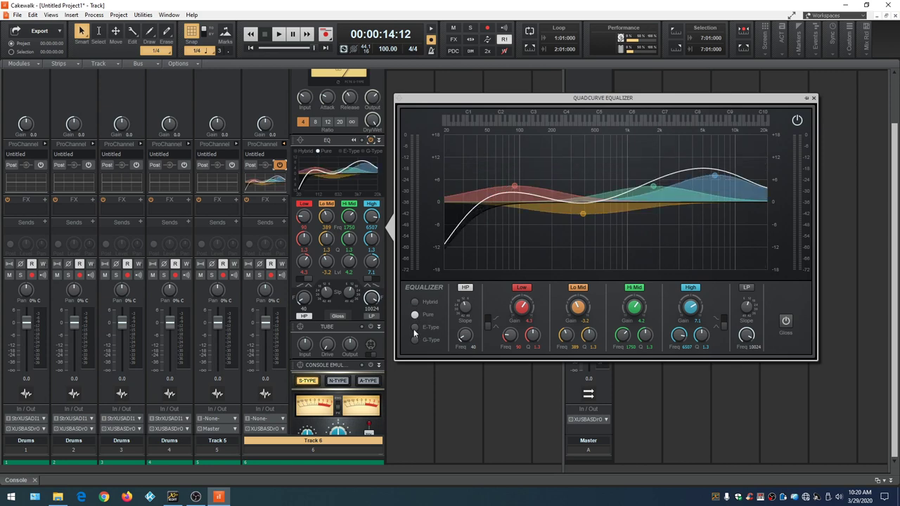
pyautogui.click(415, 328)
pyautogui.click(416, 340)
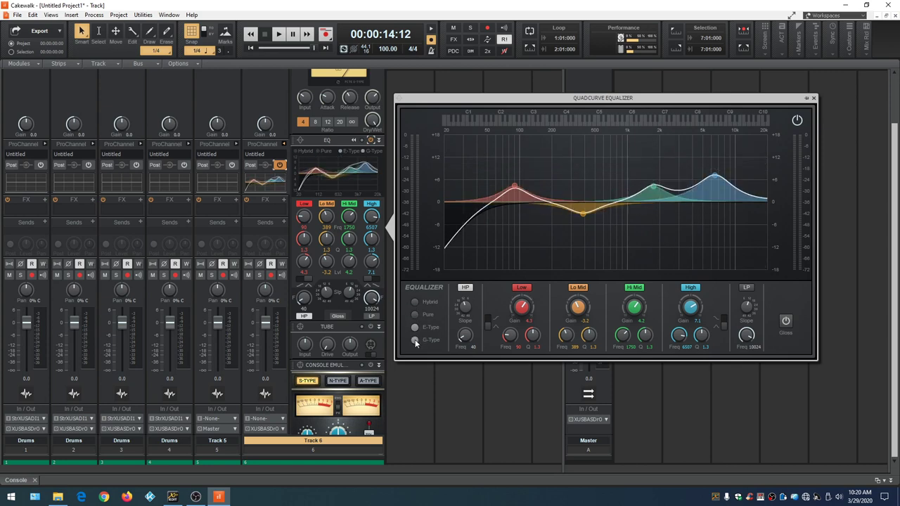
pyautogui.click(416, 302)
pyautogui.click(786, 321)
pyautogui.click(786, 321)
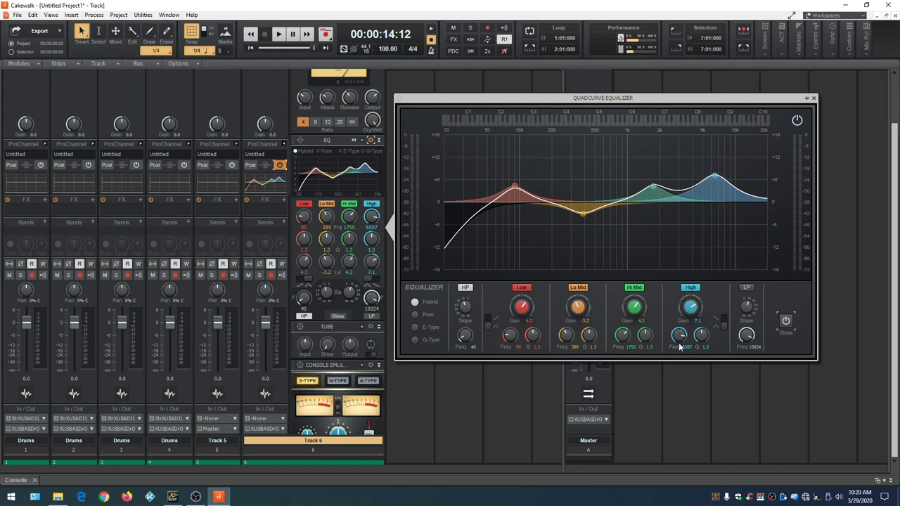
# Turn the High band into a narrow cut at 6999 Hz with -8.7 dB gain and Q 14.1, and close the equalizer window
pyautogui.moveTo(703, 339); pyautogui.dragTo(679, 330)
pyautogui.click(691, 308)
pyautogui.moveTo(691, 308)
pyautogui.mouseDown()
pyautogui.moveTo(691, 298)
pyautogui.moveTo(689, 307)
pyautogui.mouseUp()
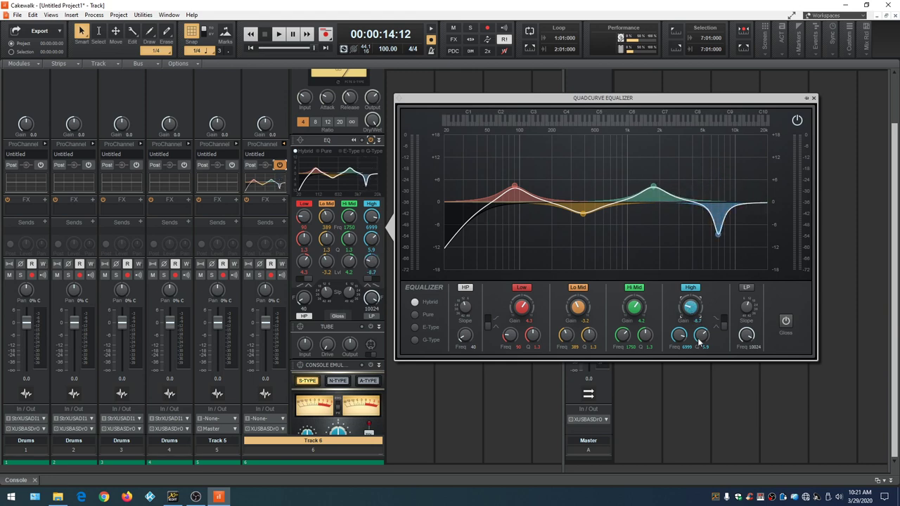
pyautogui.moveTo(704, 338); pyautogui.dragTo(704, 327)
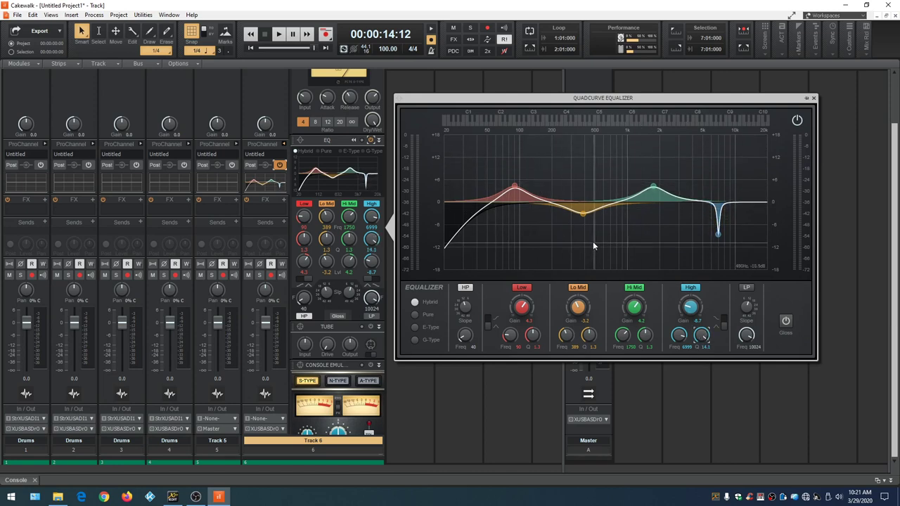
pyautogui.click(814, 98)
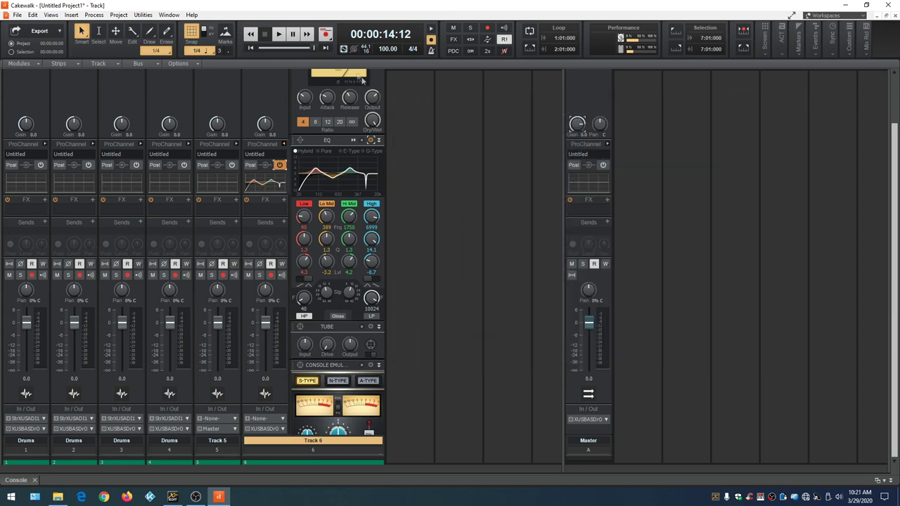
# Look over the remaining modules in Track 6's ProChannel and collapse it
pyautogui.scroll(-1, 360, 334)
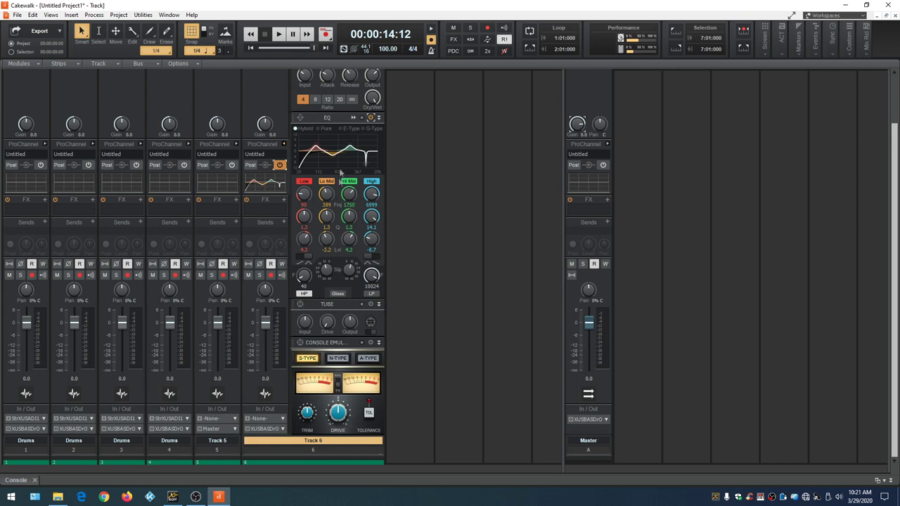
pyautogui.scroll(2, 341, 359)
pyautogui.scroll(-2, 342, 365)
pyautogui.scroll(3, 342, 365)
pyautogui.scroll(-5, 341, 365)
pyautogui.click(284, 144)
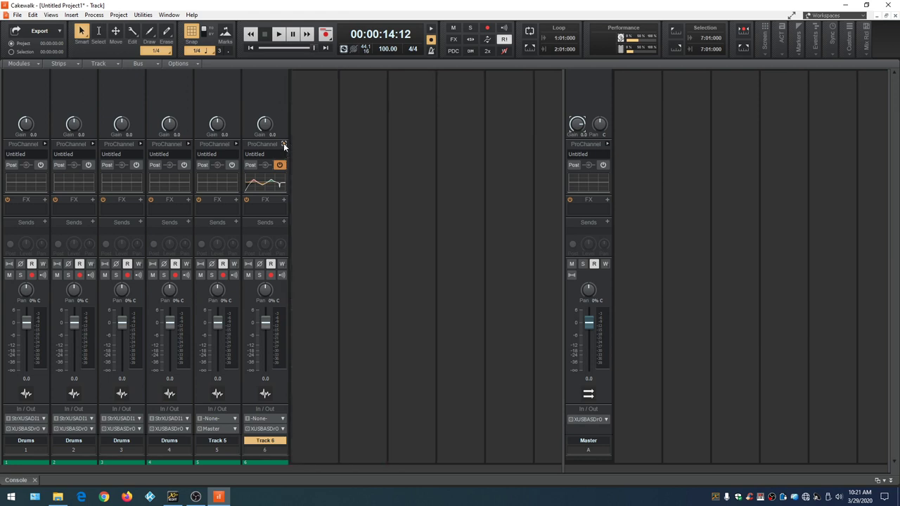
# Expand the Master bus's ProChannel, widen the bus area of the Console, and review the bus's effect modules
pyautogui.click(608, 144)
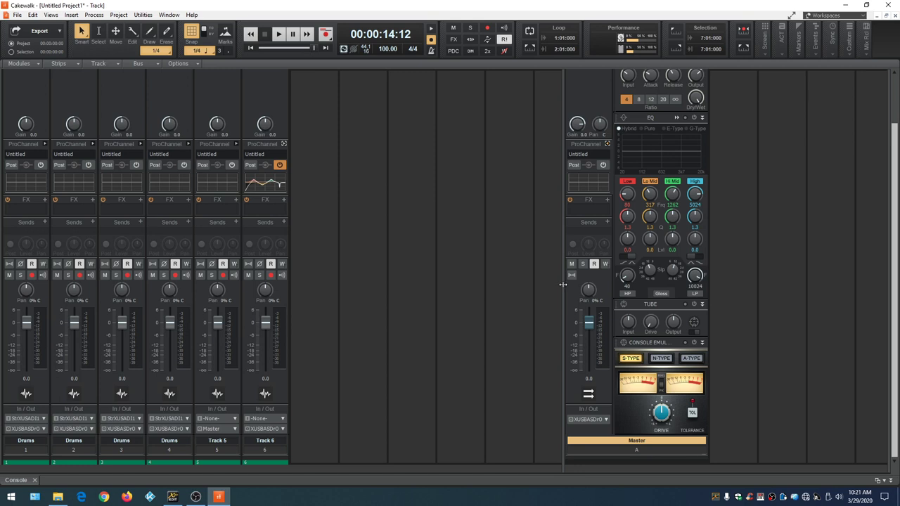
pyautogui.moveTo(563, 284); pyautogui.dragTo(481, 286)
pyautogui.scroll(4, 562, 276)
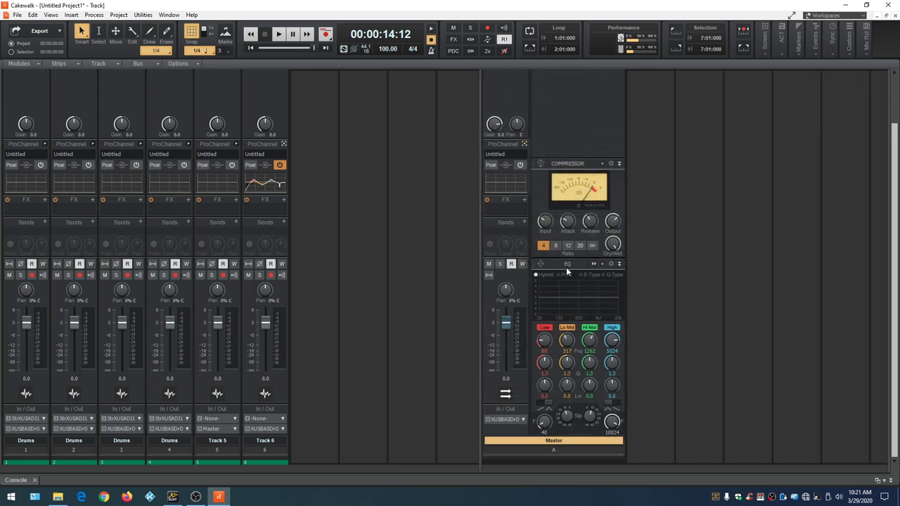
pyautogui.scroll(-4, 566, 271)
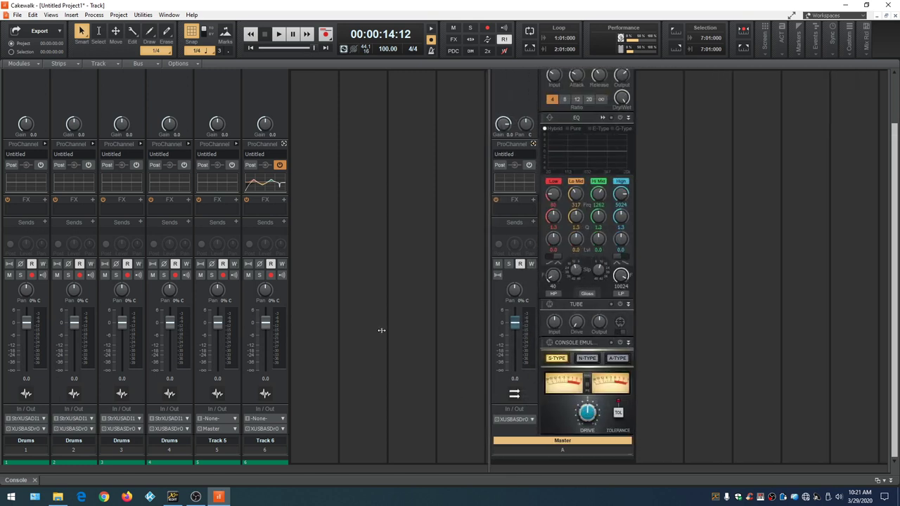
# Assign a drum kit picture from the Drums track icons folder as the icon of track 1
pyautogui.doubleClick(28, 398)
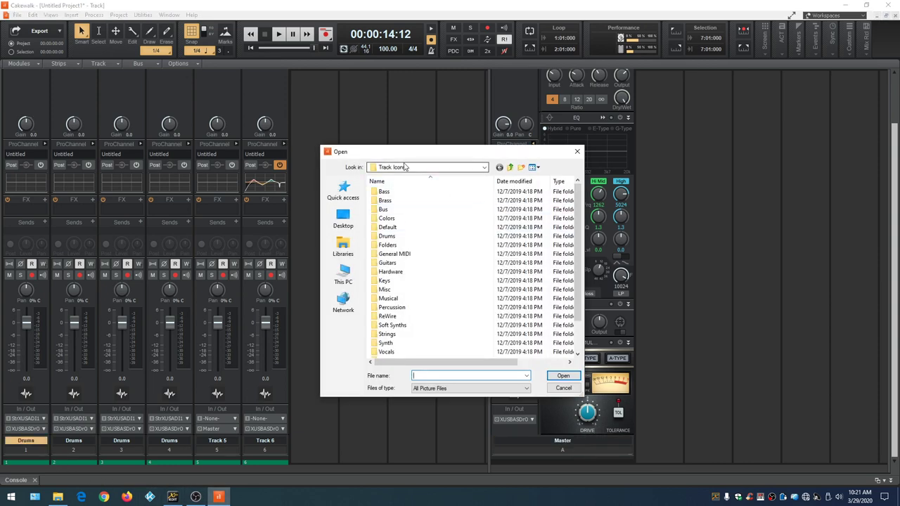
pyautogui.doubleClick(403, 237)
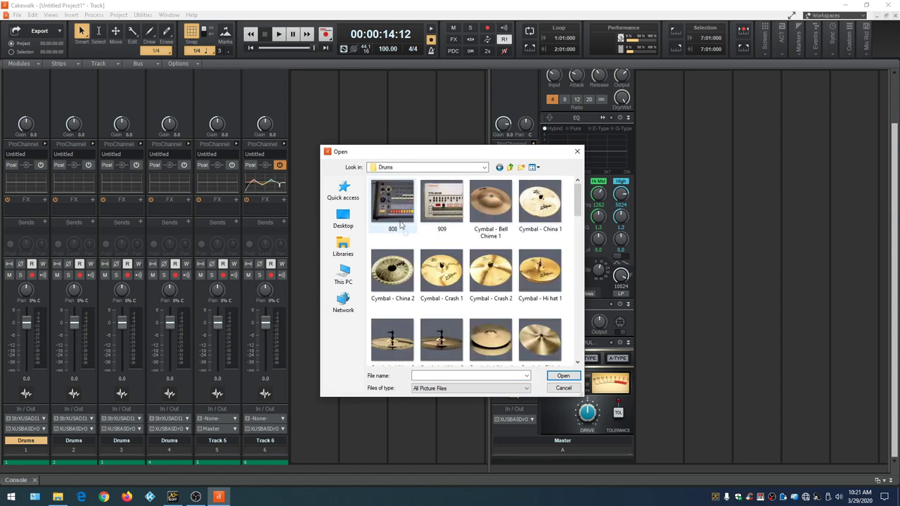
pyautogui.scroll(-5, 404, 240)
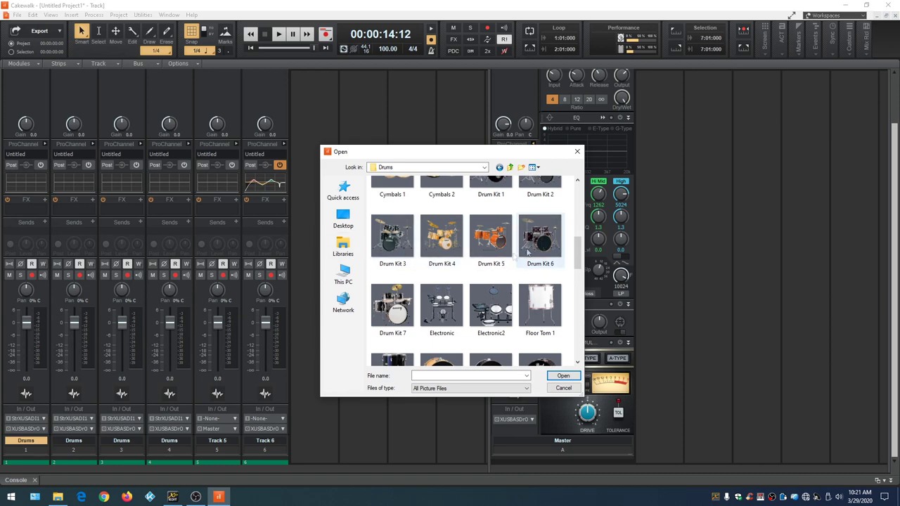
pyautogui.scroll(3, 478, 265)
pyautogui.click(492, 271)
pyautogui.click(563, 375)
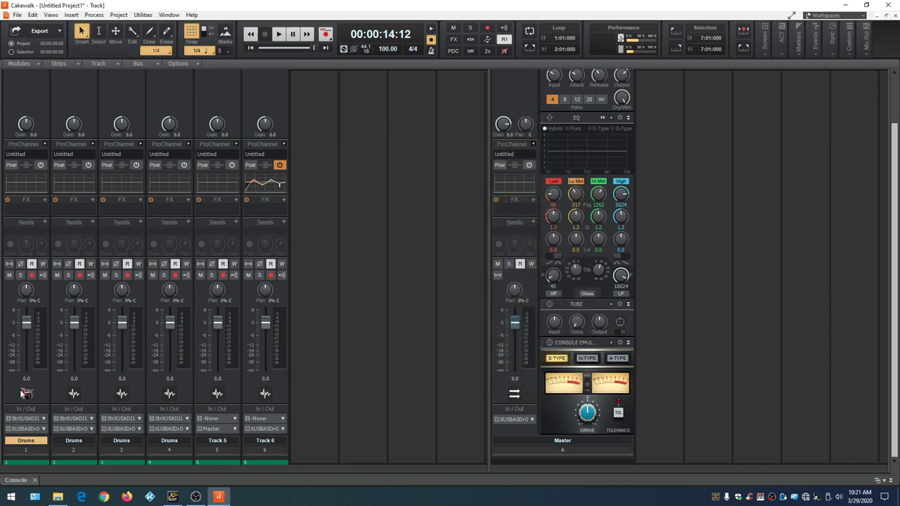
# Route the outputs of the four Drums tracks to the Master bus
pyautogui.click(40, 430)
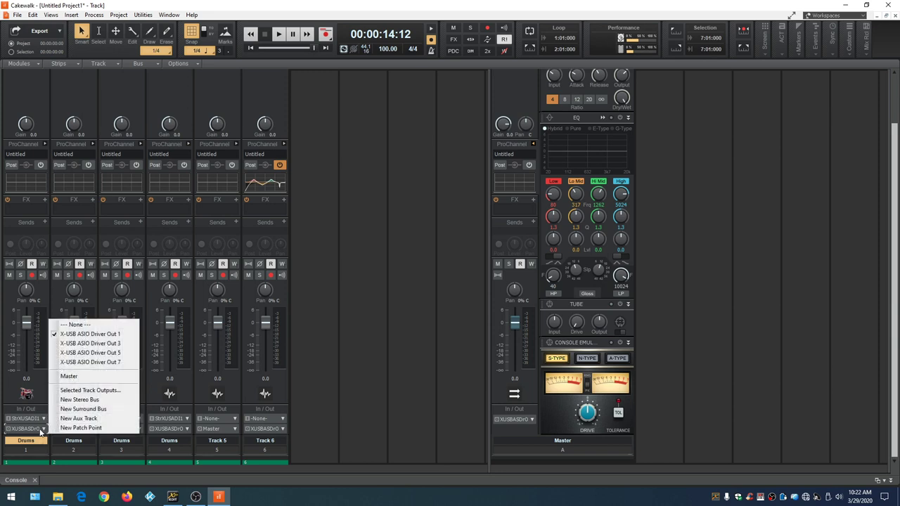
pyautogui.click(69, 376)
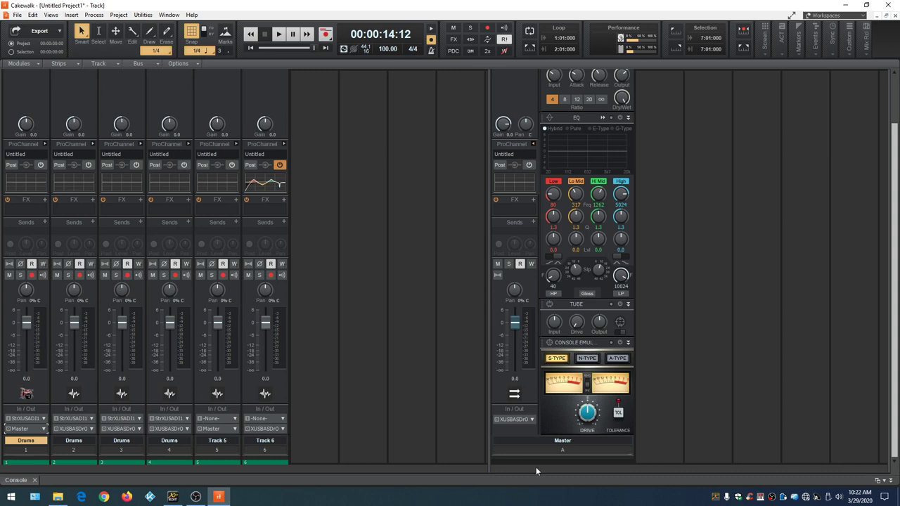
pyautogui.click(79, 425)
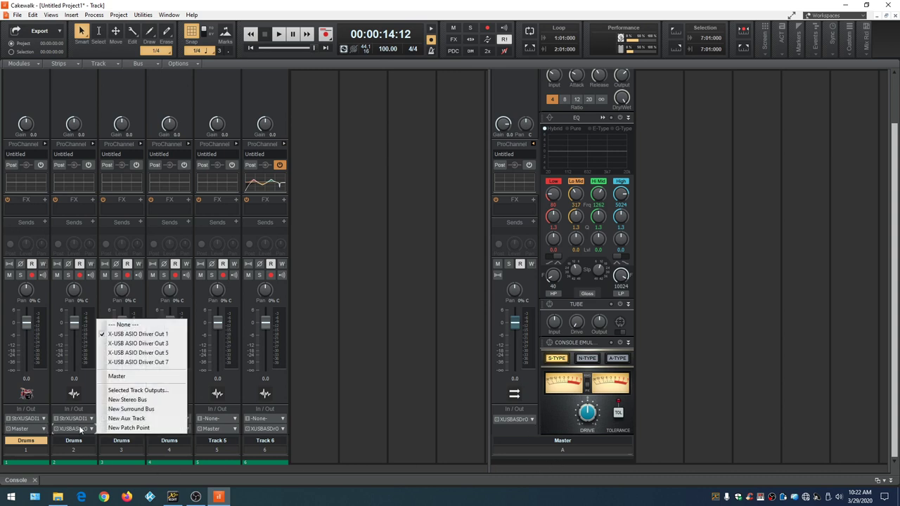
pyautogui.click(124, 377)
pyautogui.click(132, 432)
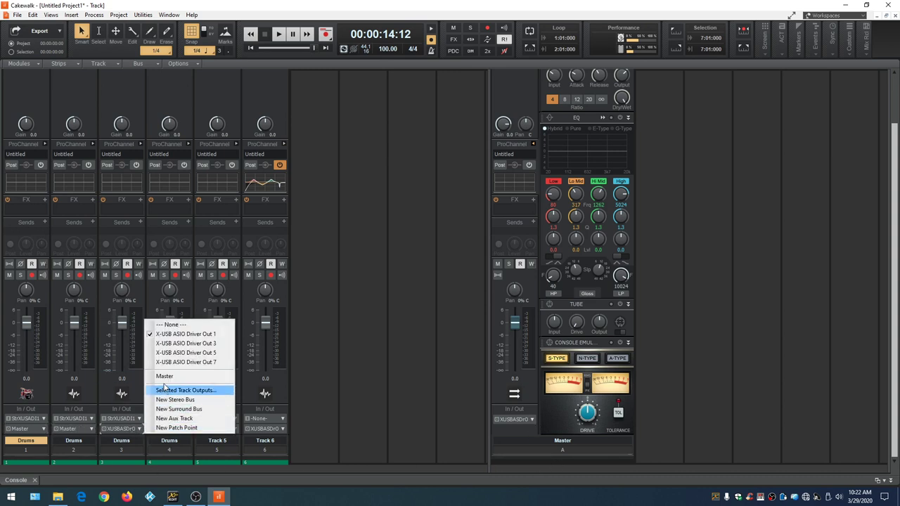
pyautogui.click(168, 377)
pyautogui.click(176, 430)
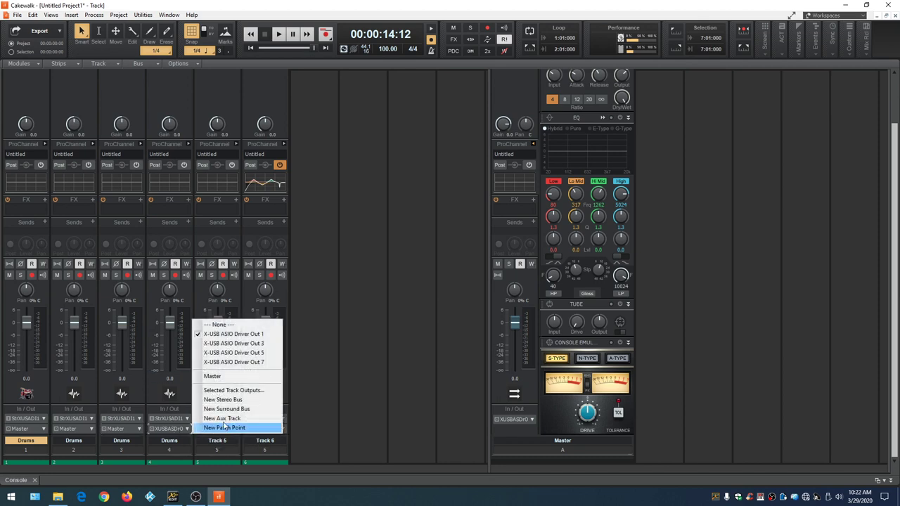
pyautogui.click(219, 373)
# Check Track 5's output assignment and route Track 6's output to the Master bus
pyautogui.click(217, 428)
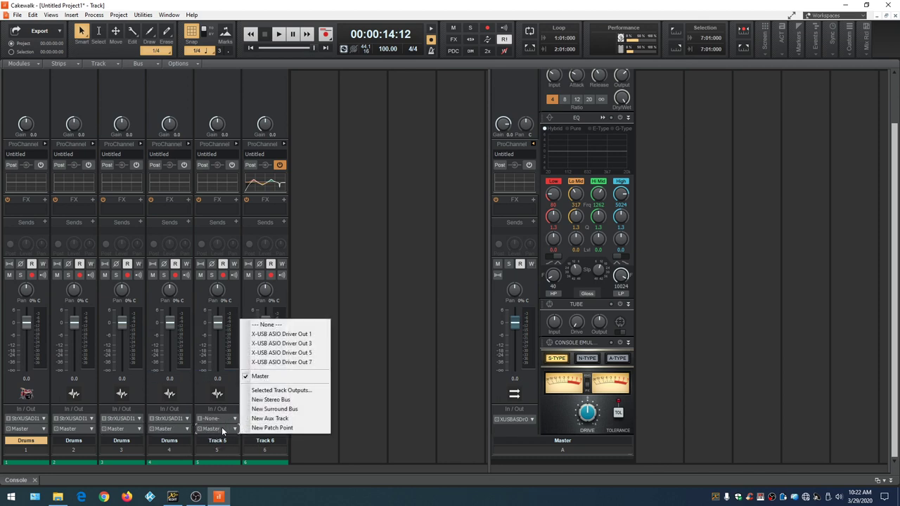
pyautogui.click(372, 396)
pyautogui.click(274, 430)
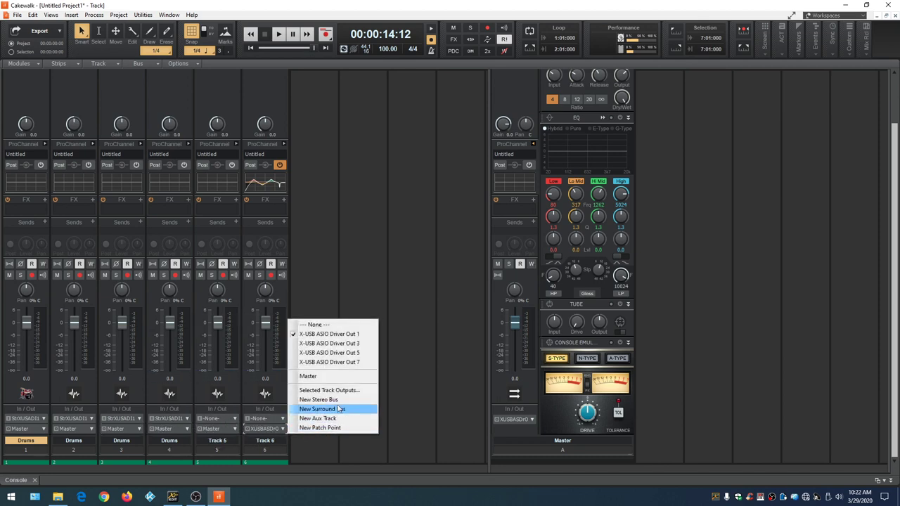
pyautogui.click(334, 376)
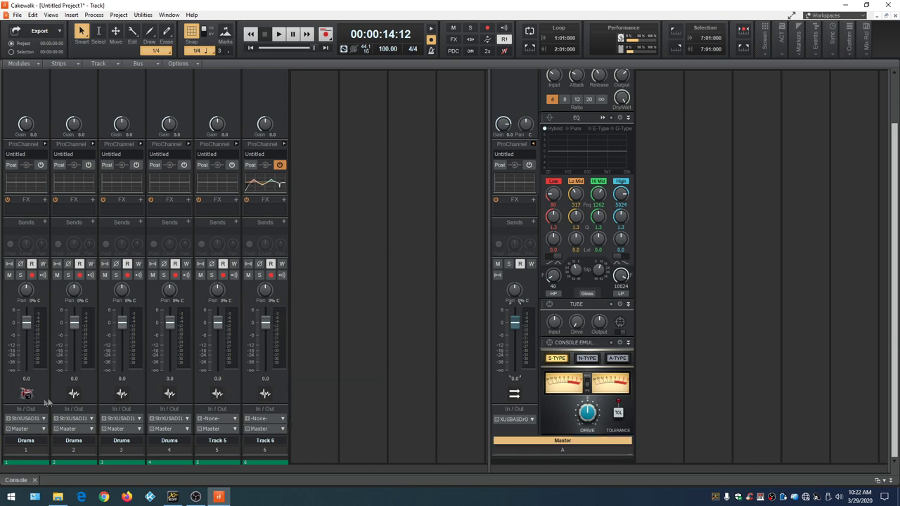
# Move the Master bus's volume fader and pan, resetting each to its default of 0.0 and center
pyautogui.moveTo(515, 324); pyautogui.dragTo(516, 347)
pyautogui.doubleClick(515, 347)
pyautogui.moveTo(515, 290); pyautogui.dragTo(513, 289)
pyautogui.doubleClick(513, 289)
# Delete Track 6 from the Console
pyautogui.rightClick(266, 100)
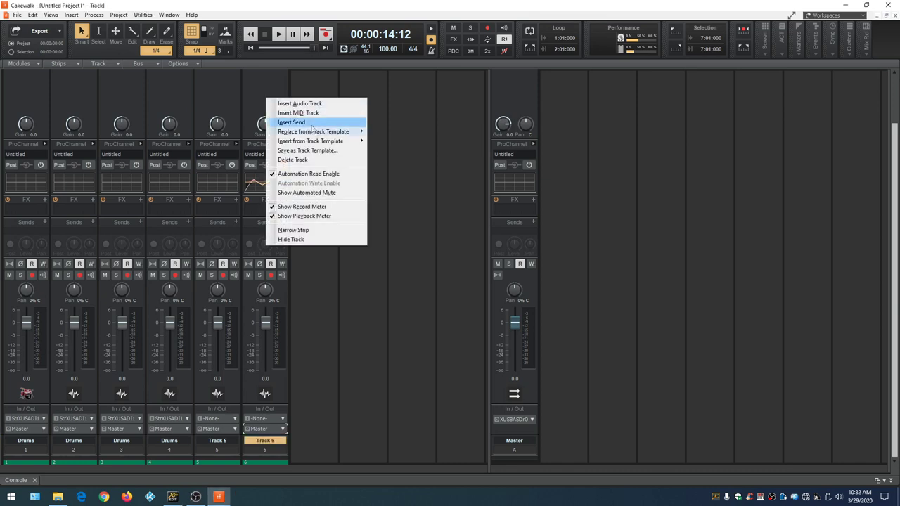
pyautogui.click(321, 159)
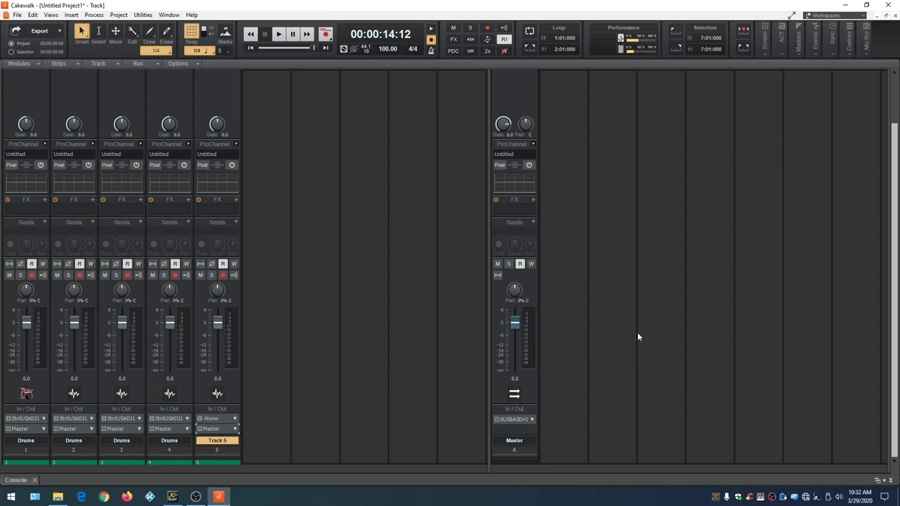
# Insert a new stereo bus with its output routed to Master, and set Master as the default bus
pyautogui.rightClick(560, 216)
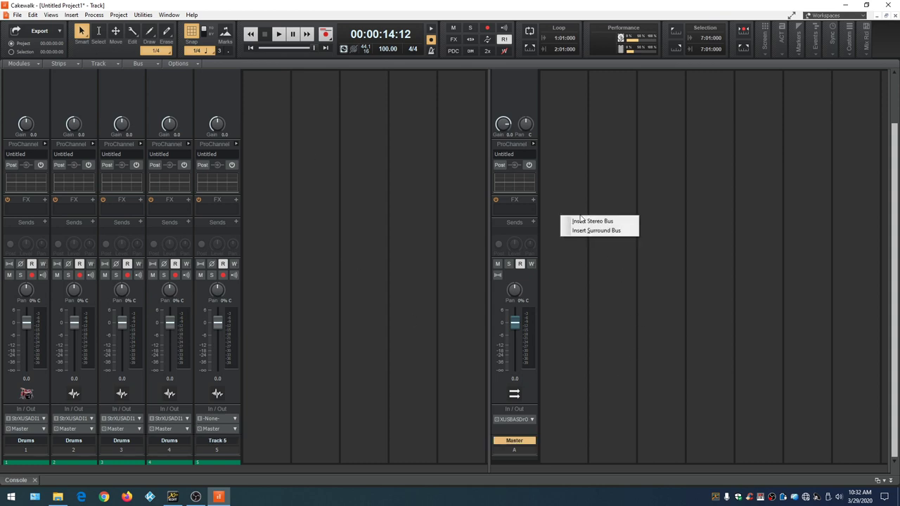
pyautogui.click(595, 222)
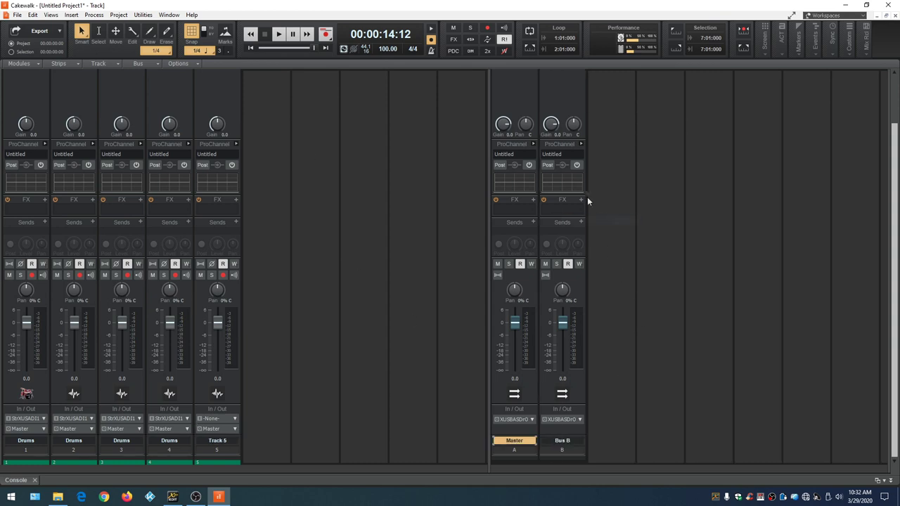
pyautogui.click(580, 420)
pyautogui.click(613, 362)
pyautogui.rightClick(513, 99)
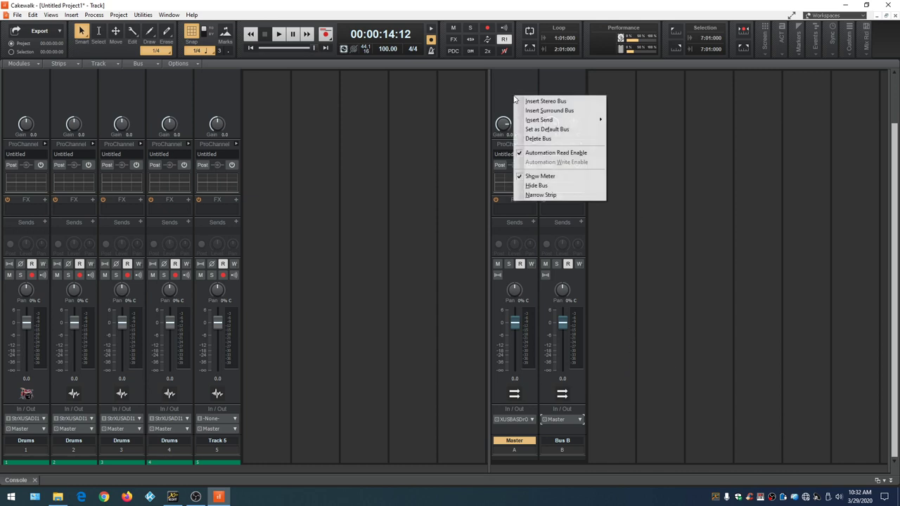
pyautogui.click(536, 130)
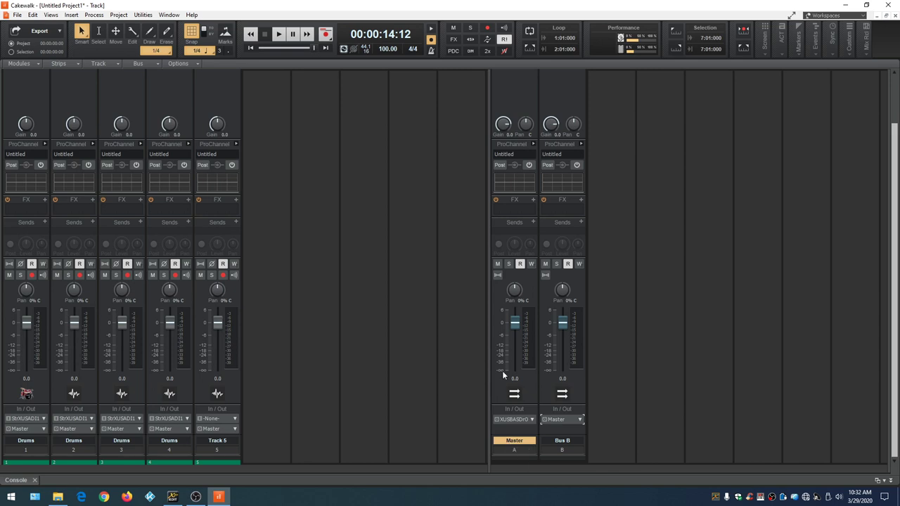
# Insert a new audio track after Track 5 and another stereo bus after Bus B
pyautogui.rightClick(264, 279)
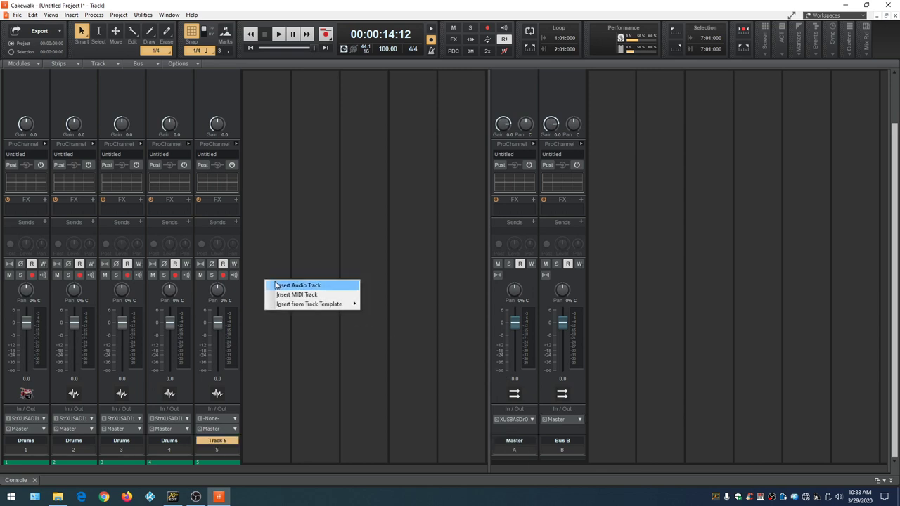
pyautogui.click(277, 285)
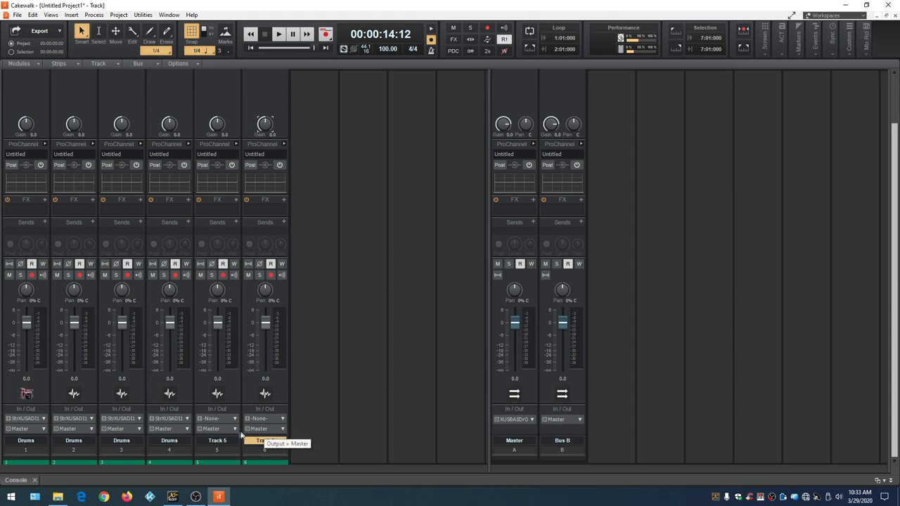
pyautogui.rightClick(607, 259)
pyautogui.click(645, 262)
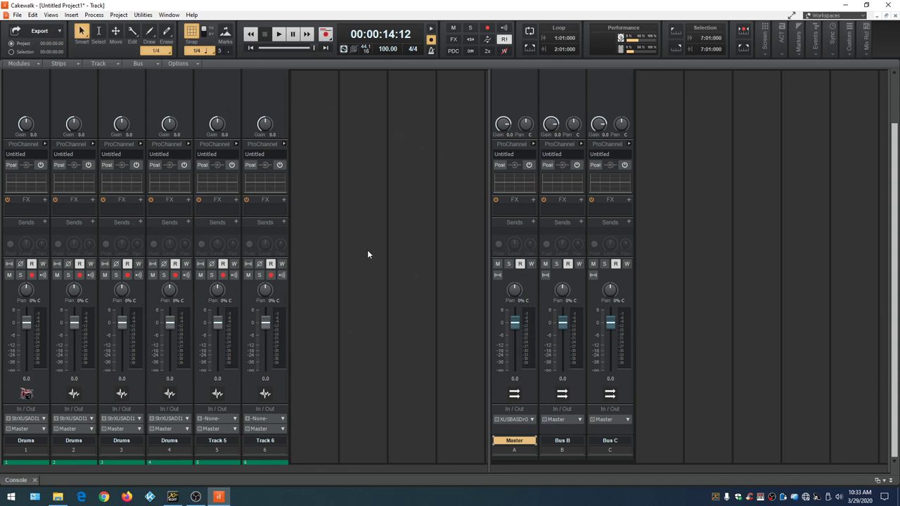
# Undock the Console into a floating window, move it up slightly, and dock it back in the MultiDock
pyautogui.rightClick(14, 480)
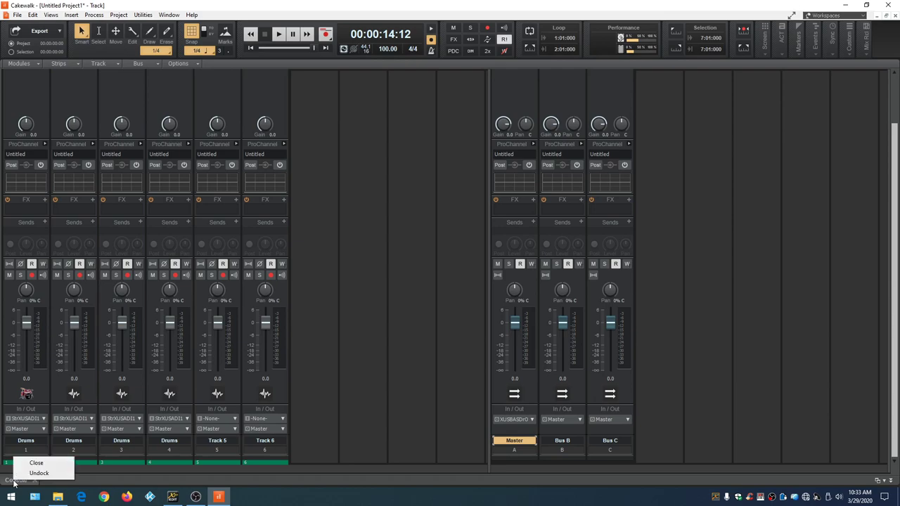
pyautogui.click(37, 473)
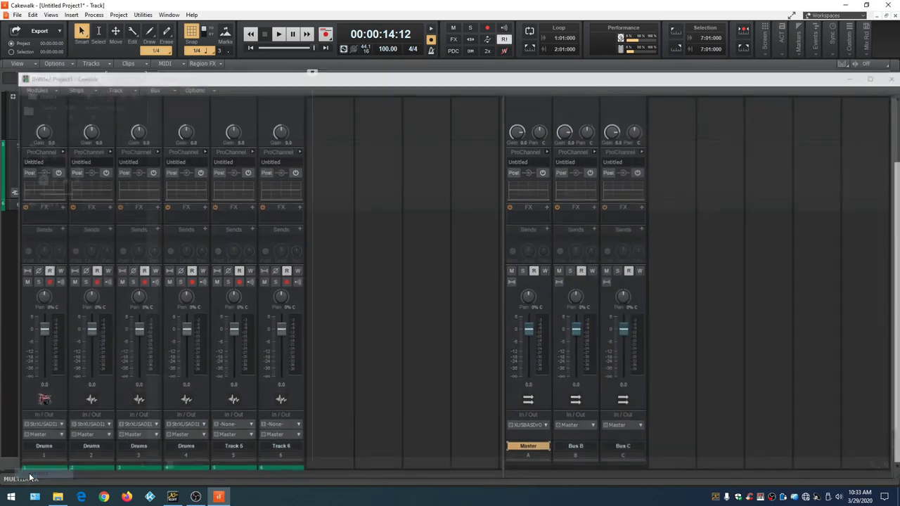
pyautogui.moveTo(365, 82); pyautogui.dragTo(366, 55)
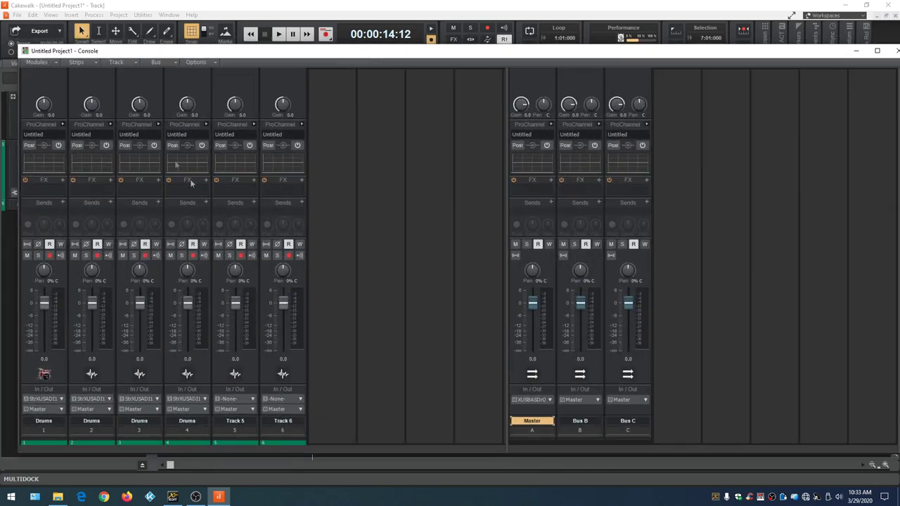
pyautogui.rightClick(32, 52)
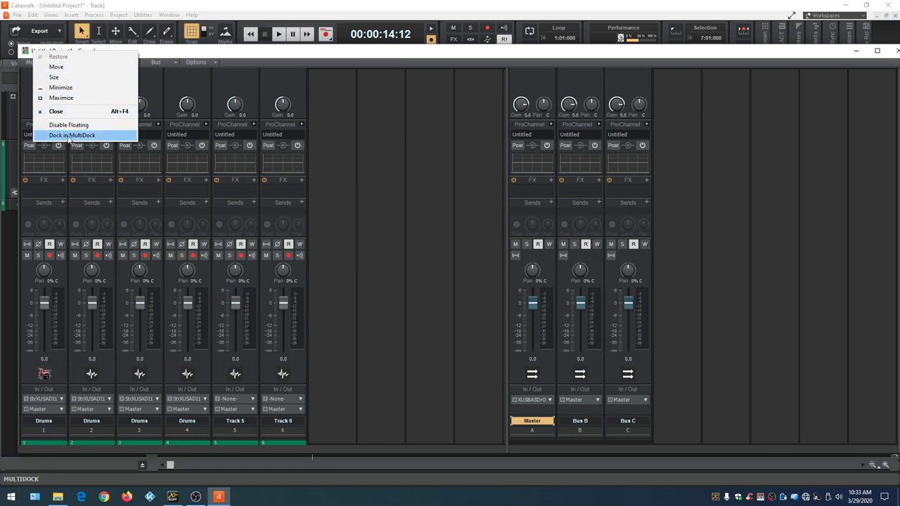
pyautogui.click(70, 135)
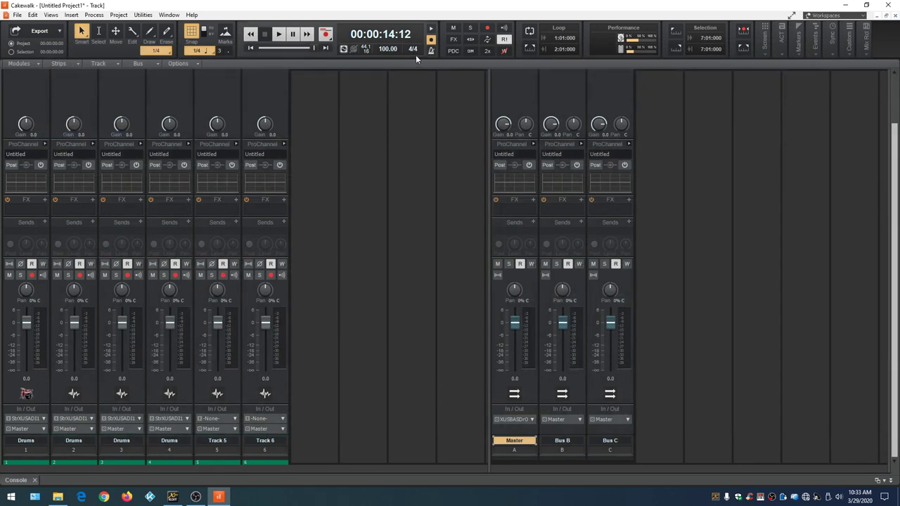
# Shrink the MultiDock to reveal the Track view above the Console, and toggle the MultiDock closed and open
pyautogui.moveTo(411, 60); pyautogui.dragTo(394, 306)
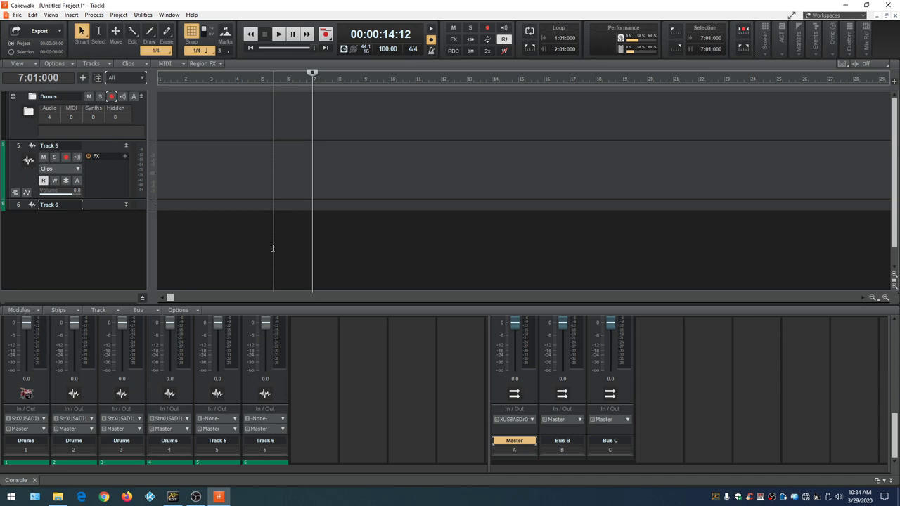
pyautogui.press('d')
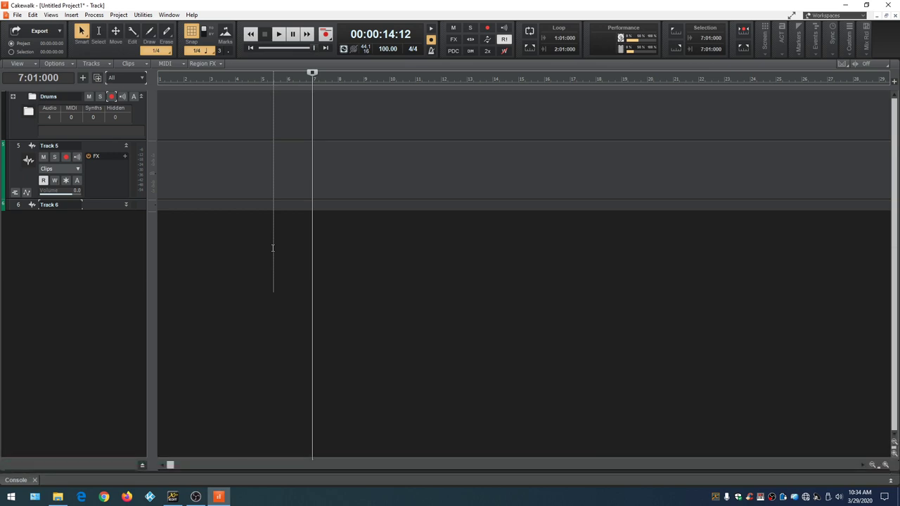
pyautogui.press('d')
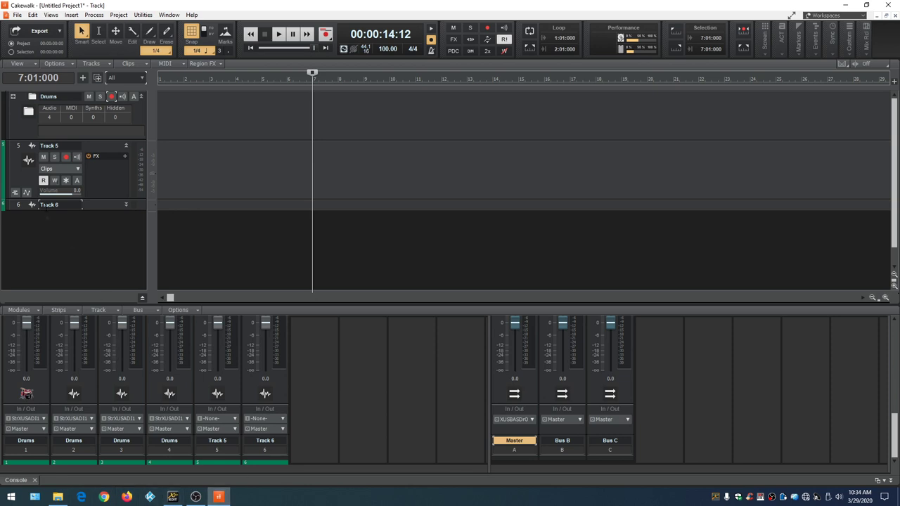
# Open the Matrix View in the MultiDock and switch back and forth between it and the Console
pyautogui.click(51, 15)
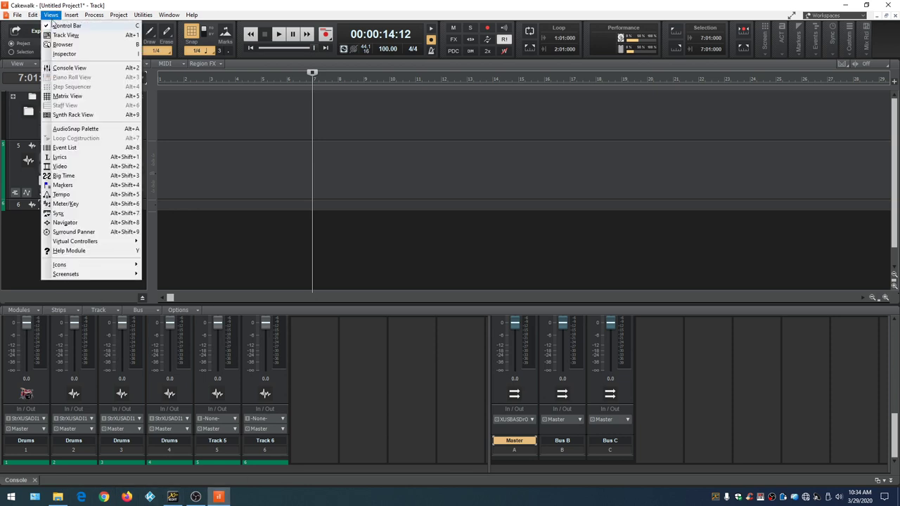
pyautogui.click(68, 97)
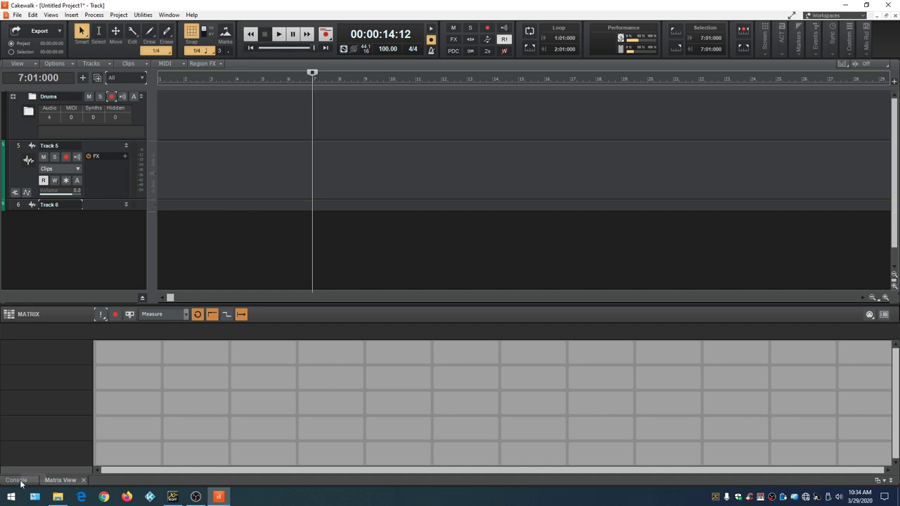
pyautogui.click(17, 481)
pyautogui.click(65, 480)
pyautogui.click(17, 480)
pyautogui.click(59, 480)
# Collapse and restore the MultiDock, and bring the Console back at full window height
pyautogui.press('d')
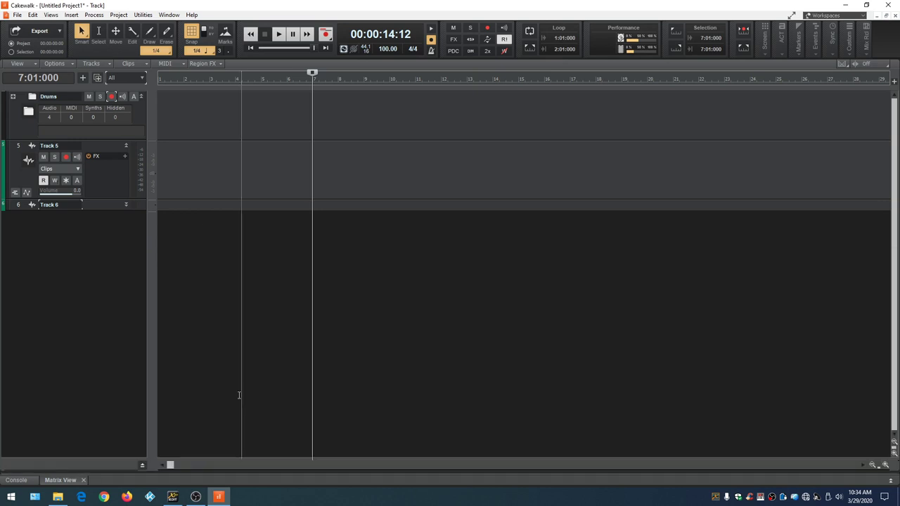
pyautogui.press('d')
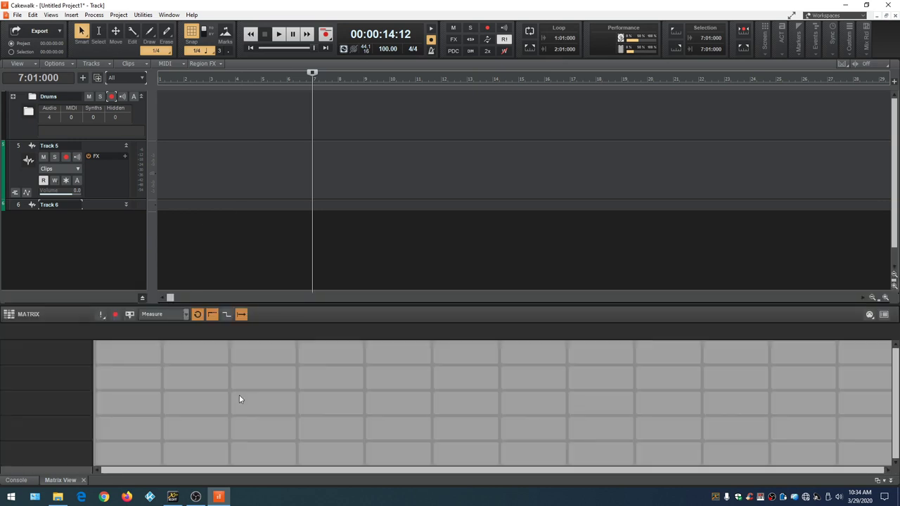
pyautogui.click(15, 480)
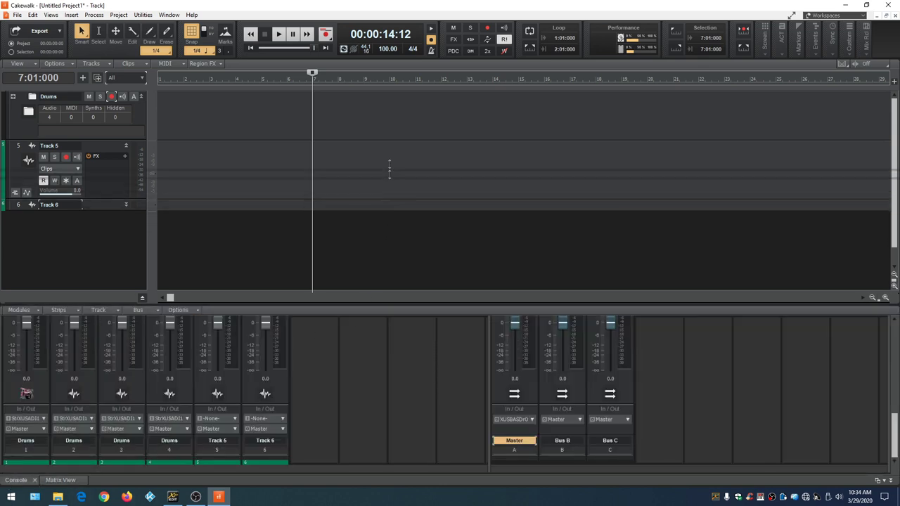
pyautogui.moveTo(384, 64); pyautogui.dragTo(384, 63)
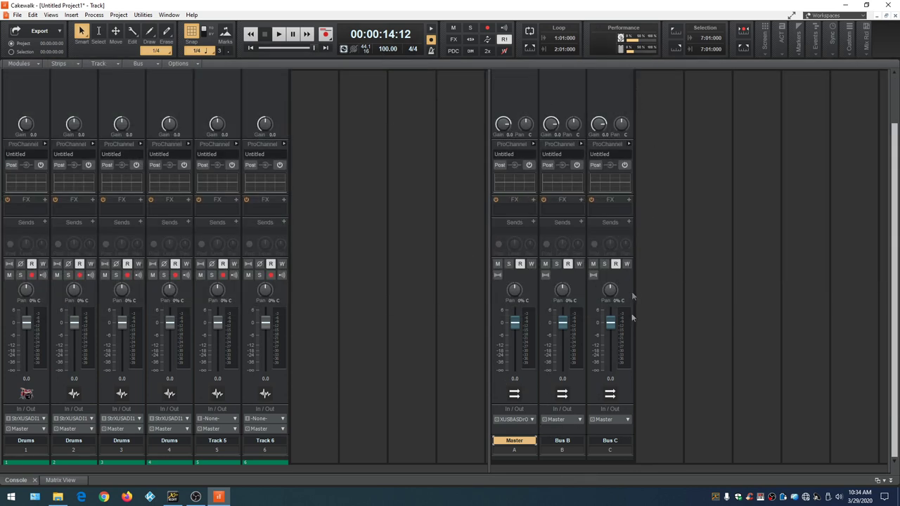
# Rename Bus B to Reverb and insert the BREVERB 2 Cakewalk effect in its FX rack, closing the plug-in window
pyautogui.doubleClick(567, 440)
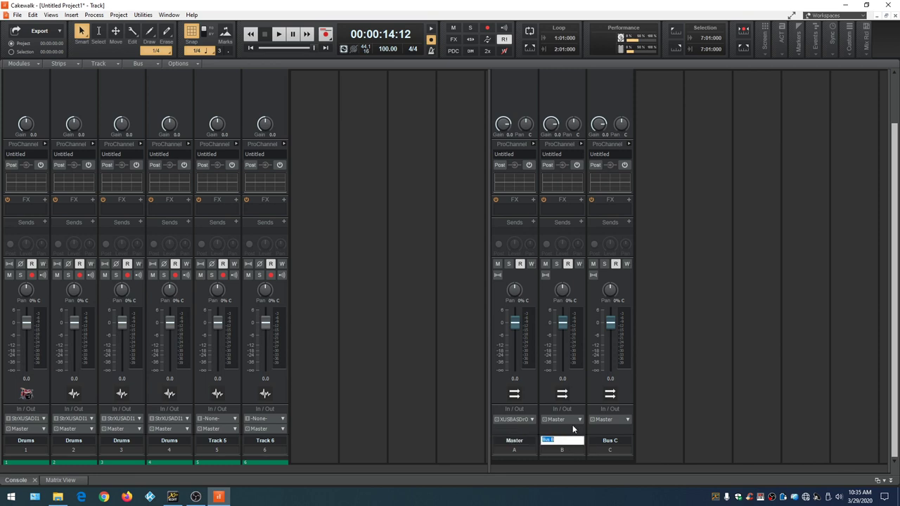
pyautogui.write('Reverb')
pyautogui.rightClick(561, 208)
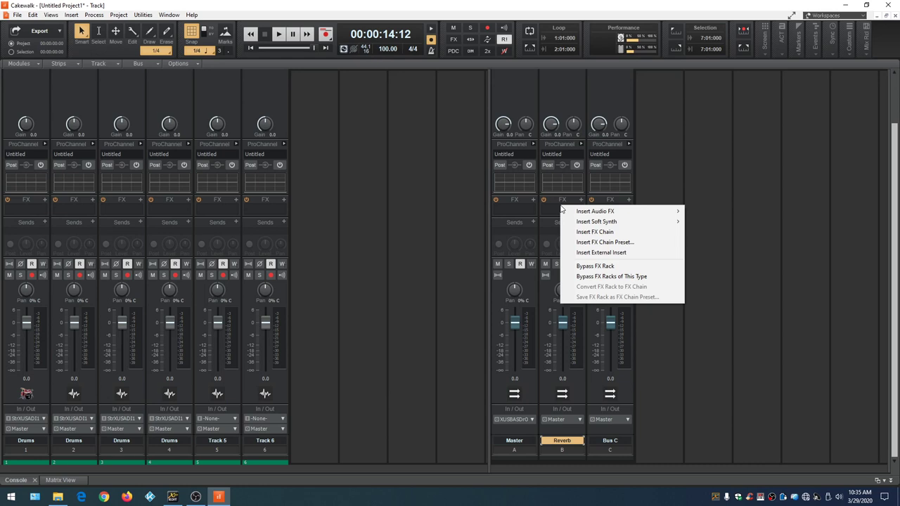
pyautogui.moveTo(596, 211)
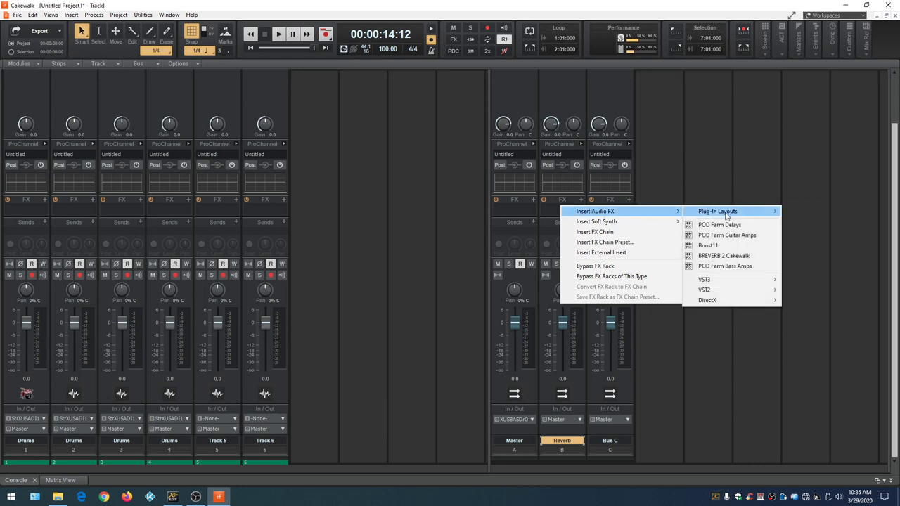
pyautogui.click(717, 255)
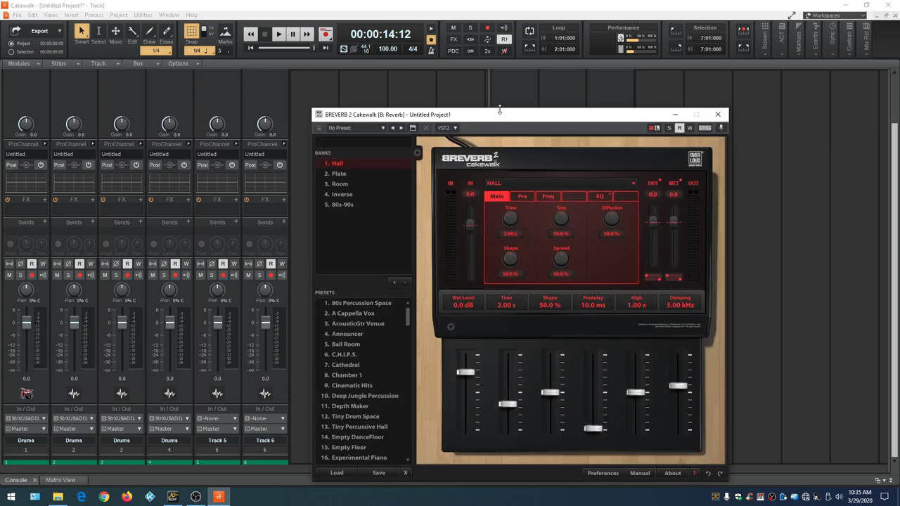
pyautogui.moveTo(502, 118); pyautogui.dragTo(586, 98)
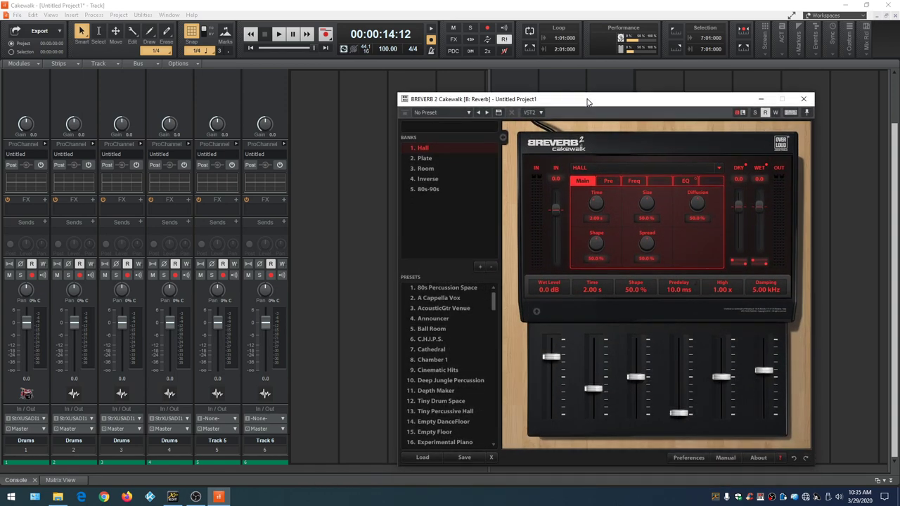
pyautogui.click(800, 96)
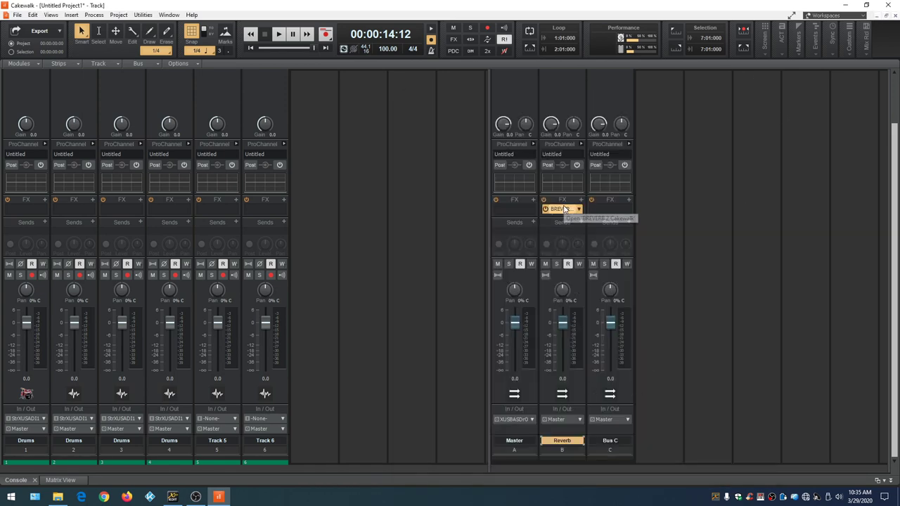
# Insert a send from Track 6 to the Reverb bus
pyautogui.click(257, 223)
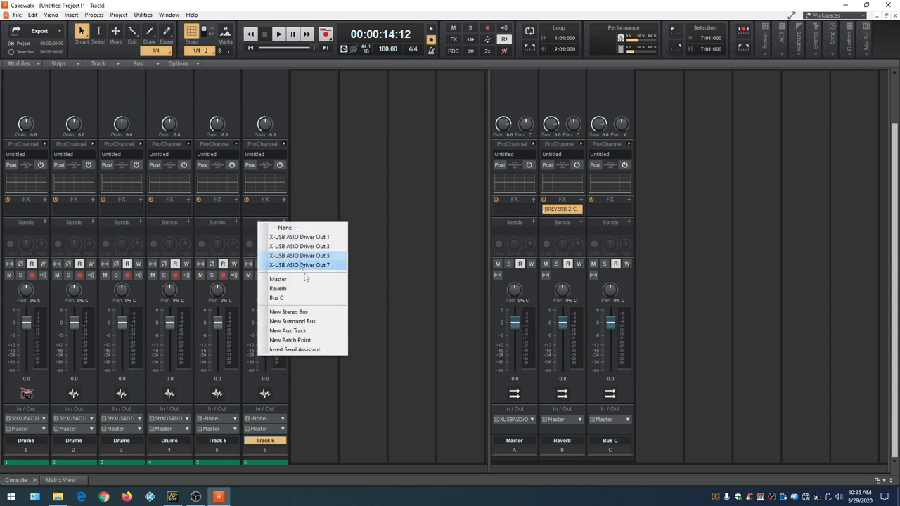
pyautogui.click(305, 289)
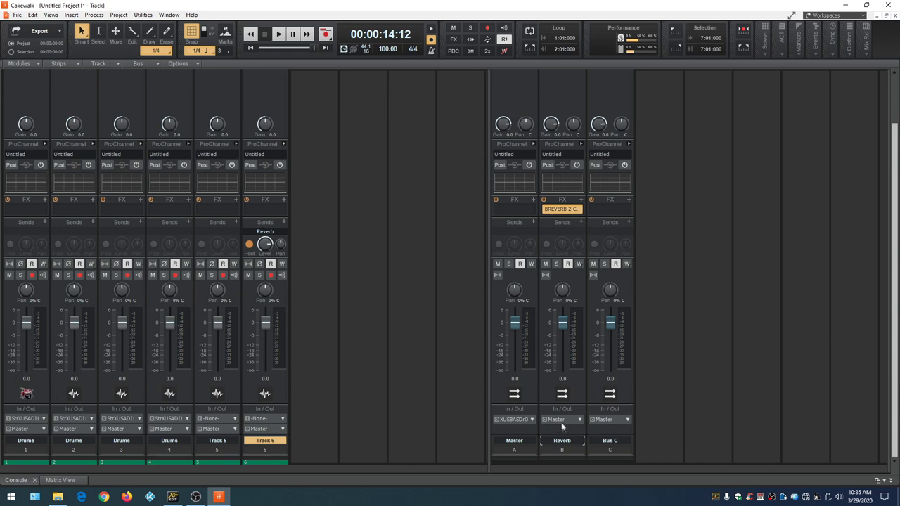
# Rename Bus C to Delay
pyautogui.doubleClick(617, 441)
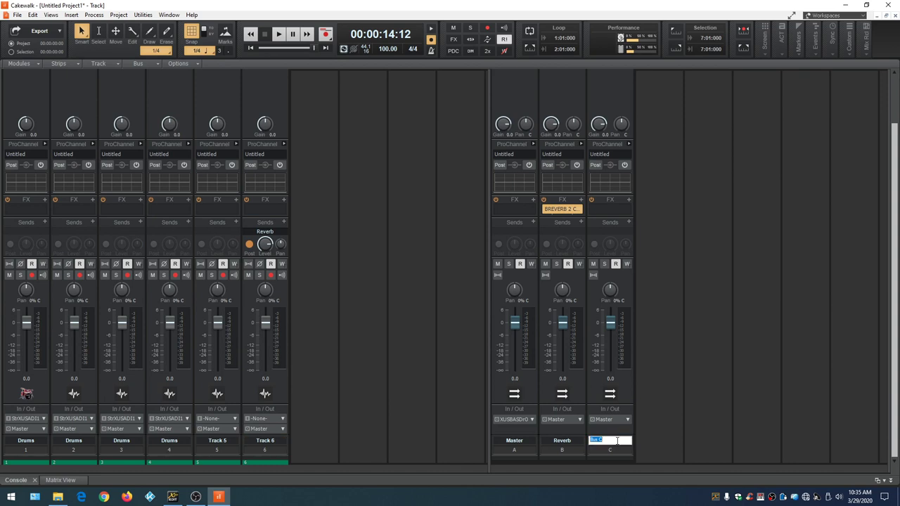
pyautogui.write('D')
pyautogui.press('Return')
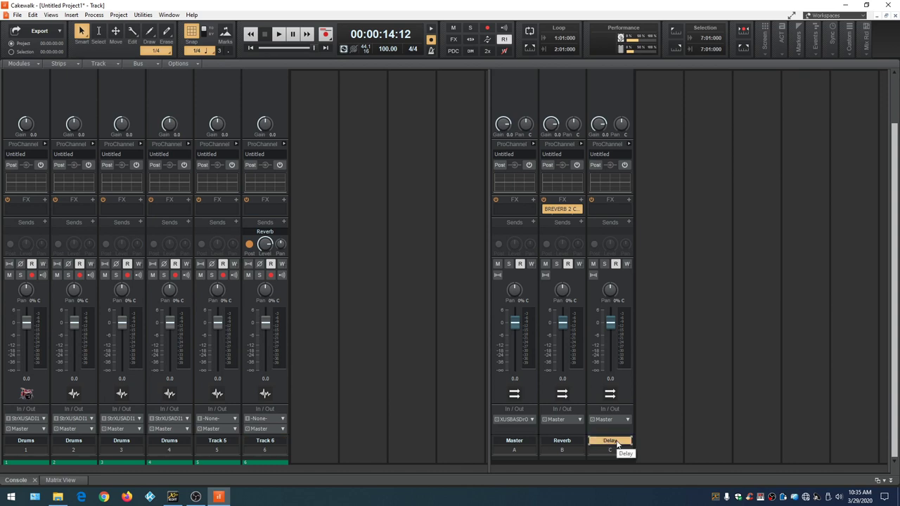
# Insert a send from Track 6 to the Delay bus
pyautogui.rightClick(275, 223)
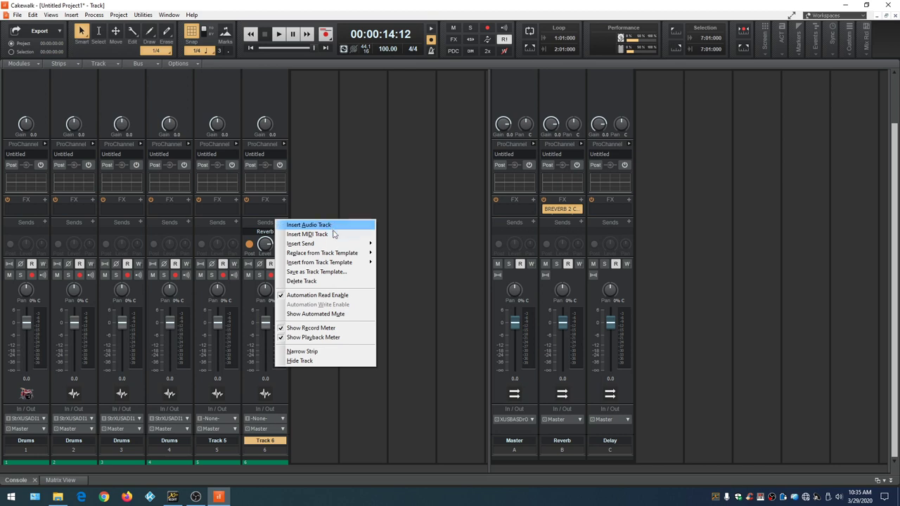
pyautogui.moveTo(336, 247)
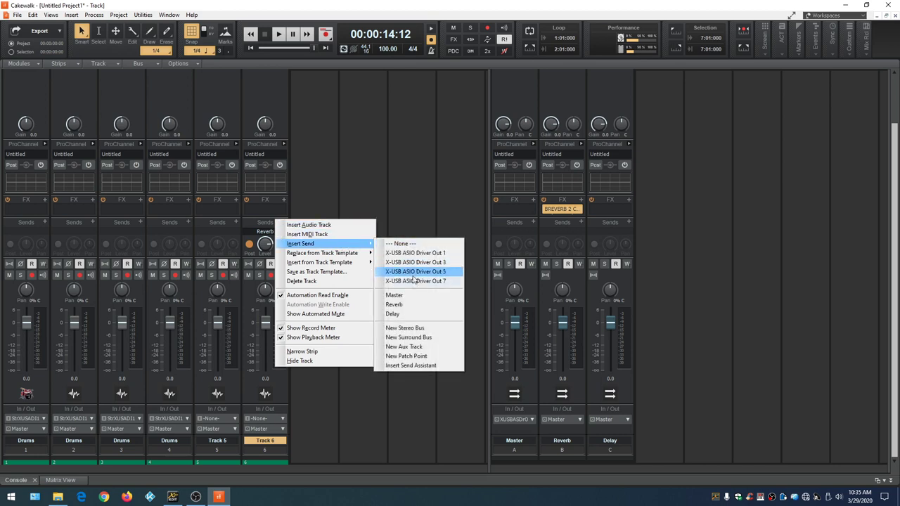
pyautogui.click(415, 314)
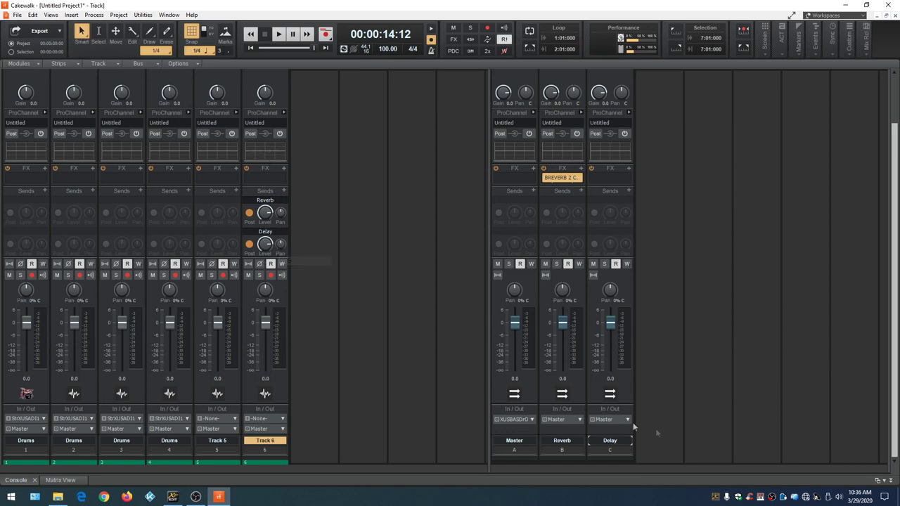
# Insert the Cakewalk DirectX effect Tempo Delay in the Delay bus's FX rack, closing its plug-in window
pyautogui.rightClick(600, 180)
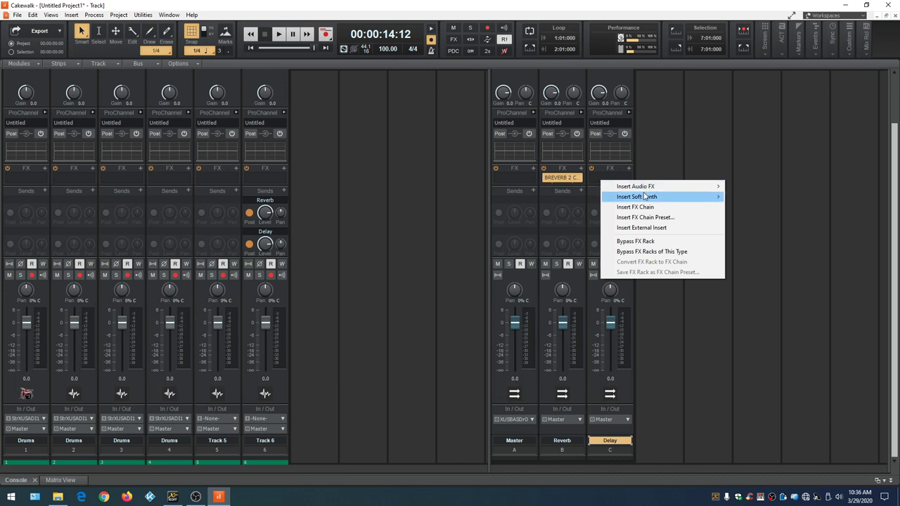
pyautogui.moveTo(692, 191)
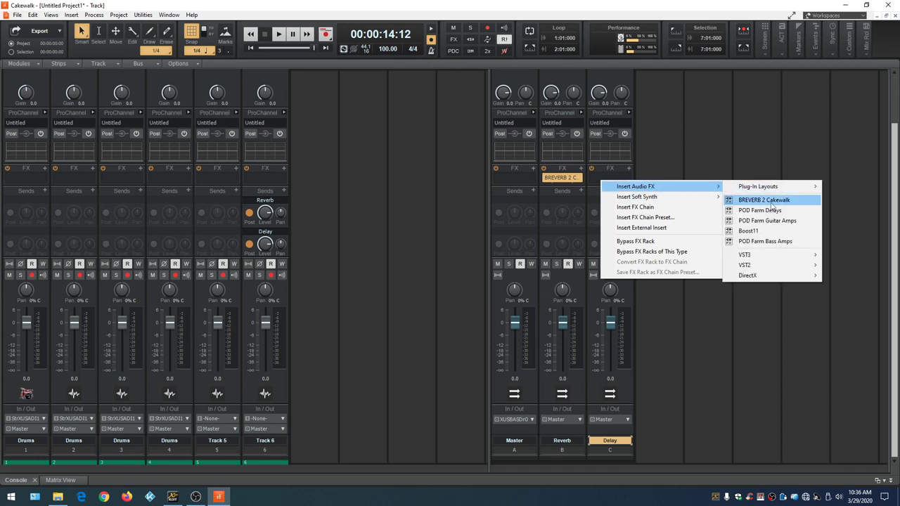
pyautogui.moveTo(793, 277)
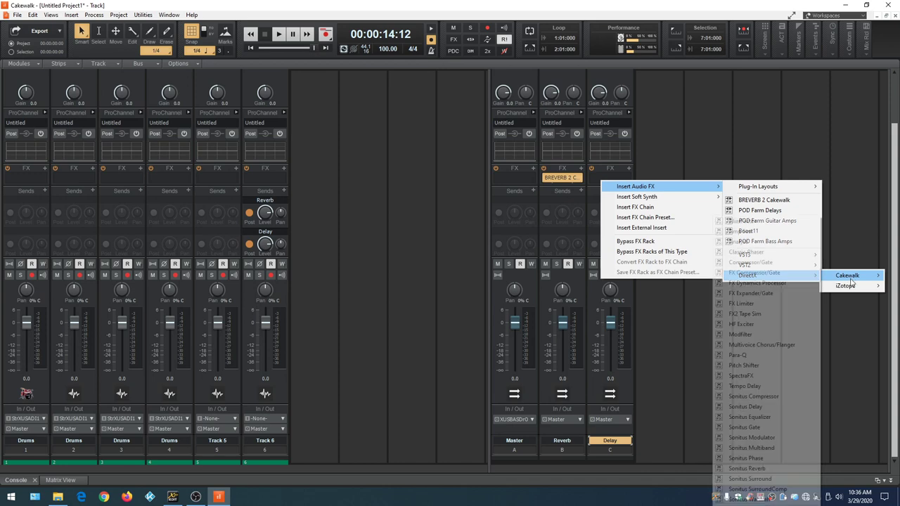
pyautogui.moveTo(849, 275)
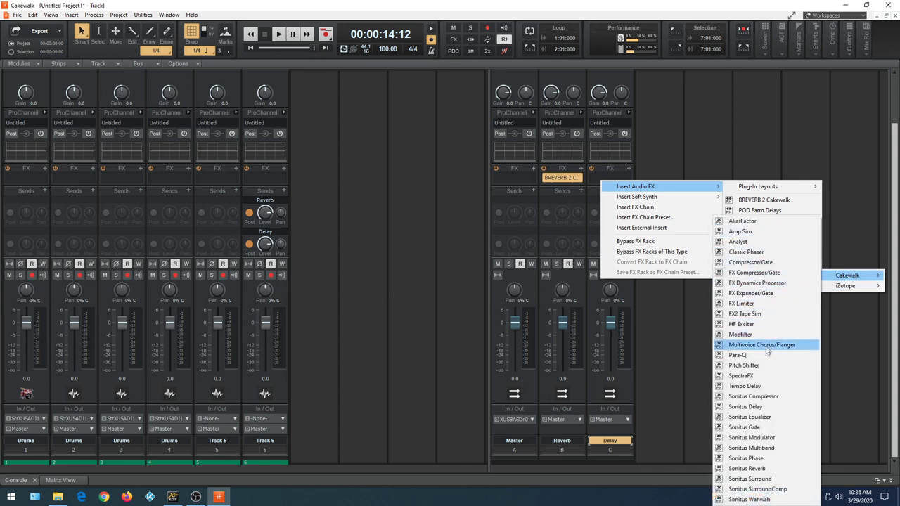
pyautogui.click(761, 386)
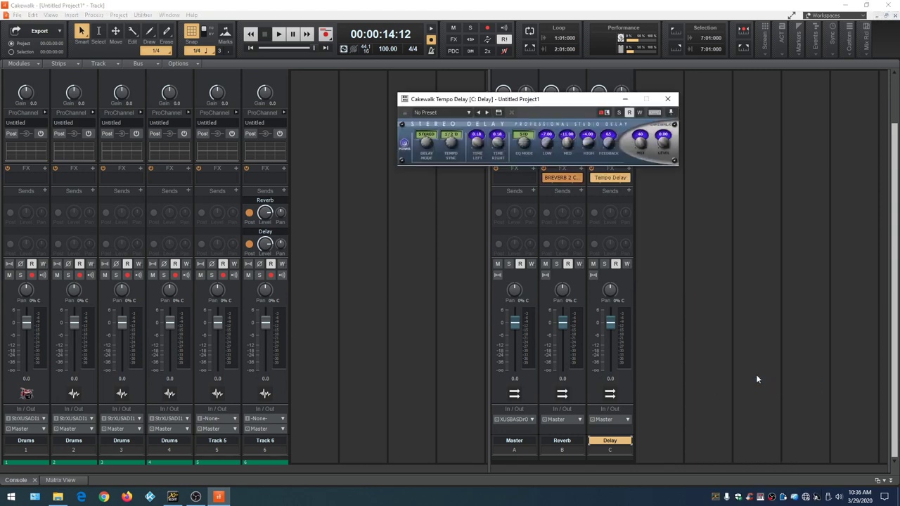
pyautogui.moveTo(542, 103); pyautogui.dragTo(690, 124)
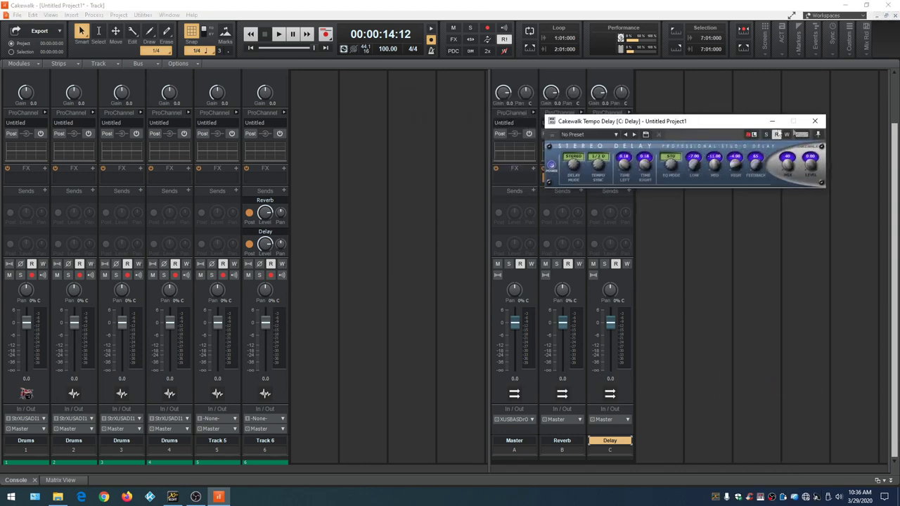
pyautogui.click(813, 120)
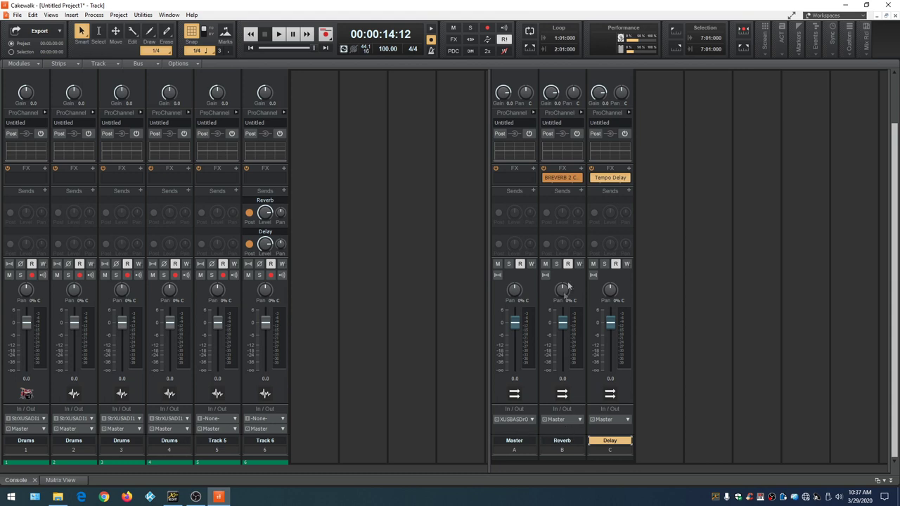
# Lower the volume faders of the Reverb and Delay buses to about -11.1 dB each
pyautogui.moveTo(562, 324); pyautogui.dragTo(562, 344)
pyautogui.click(366, 205)
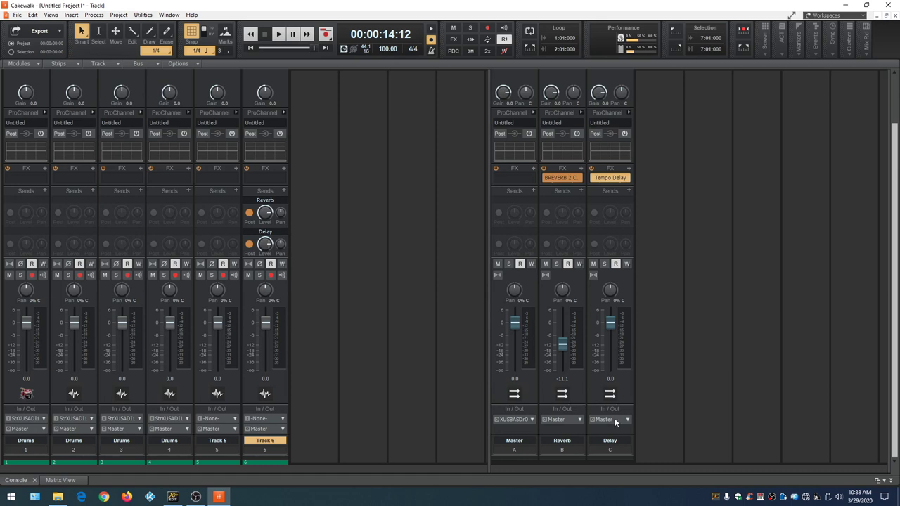
pyautogui.click(611, 323)
pyautogui.moveTo(611, 324); pyautogui.dragTo(611, 344)
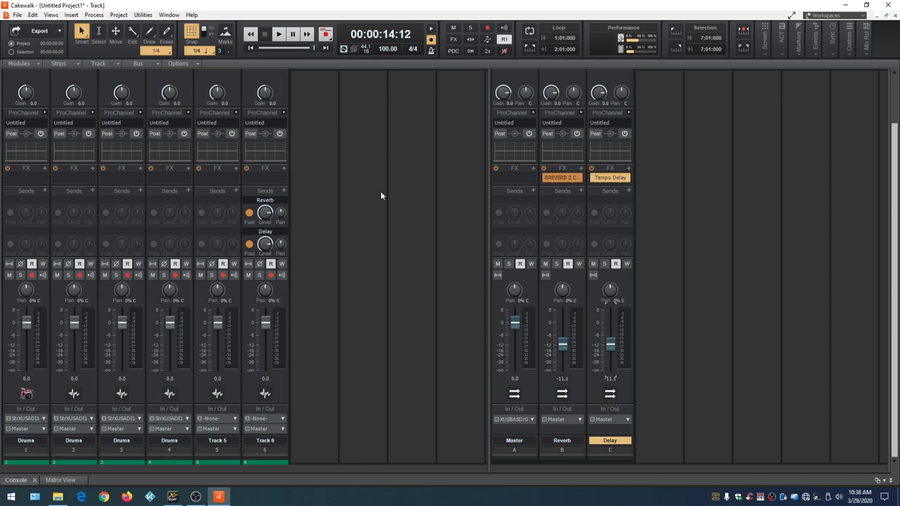
# Collapse the MultiDock and enlarge Track 6 in the Track view until its Reverb and Delay send controls fit
pyautogui.press('d')
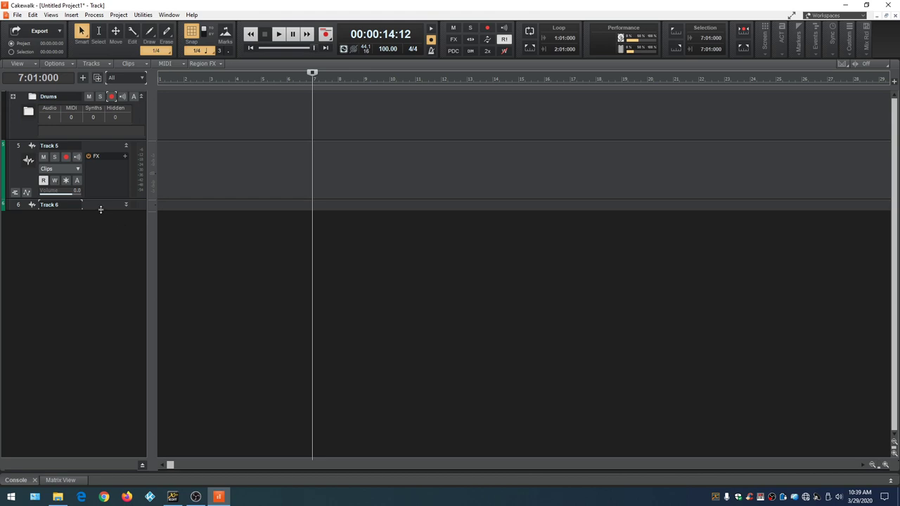
pyautogui.moveTo(101, 209); pyautogui.dragTo(98, 379)
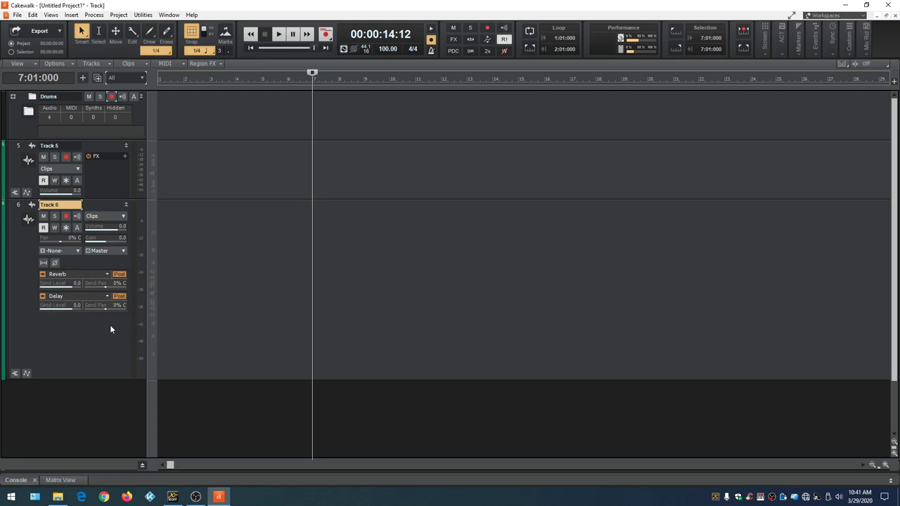
# Save the project under the name Example 1 in its own folder inside Hard Rock Project, keeping audio copied with the project
pyautogui.click(17, 16)
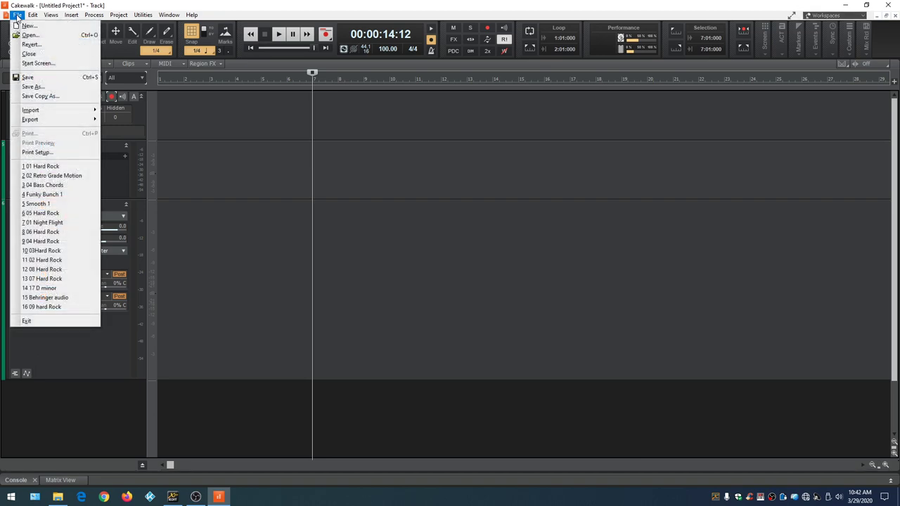
pyautogui.click(57, 87)
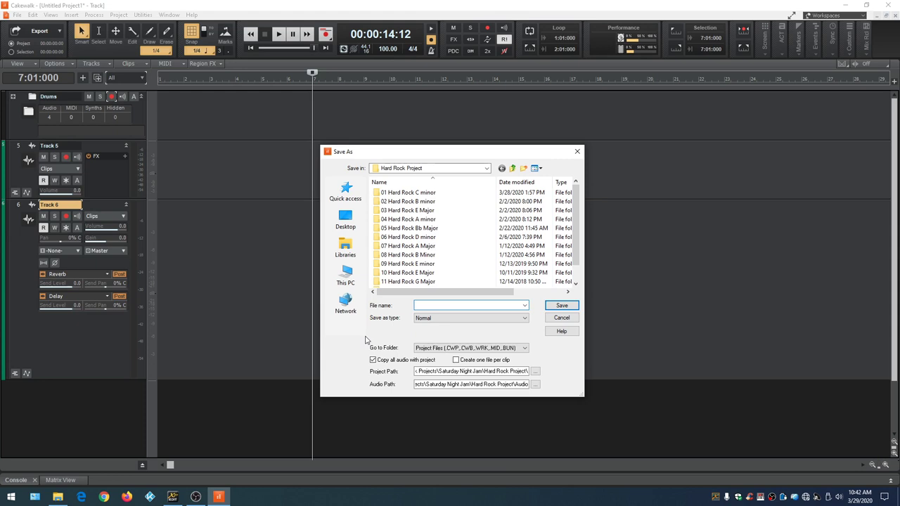
pyautogui.write('Exam')
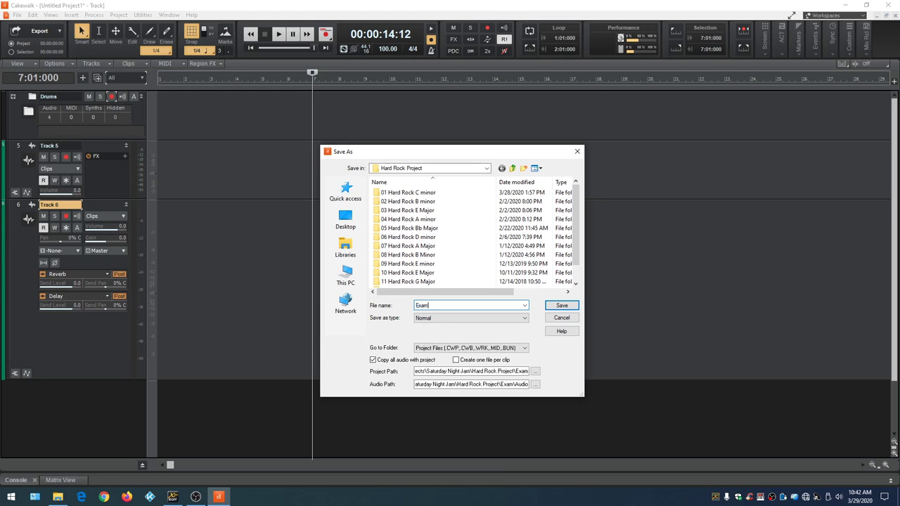
pyautogui.write('ple 1')
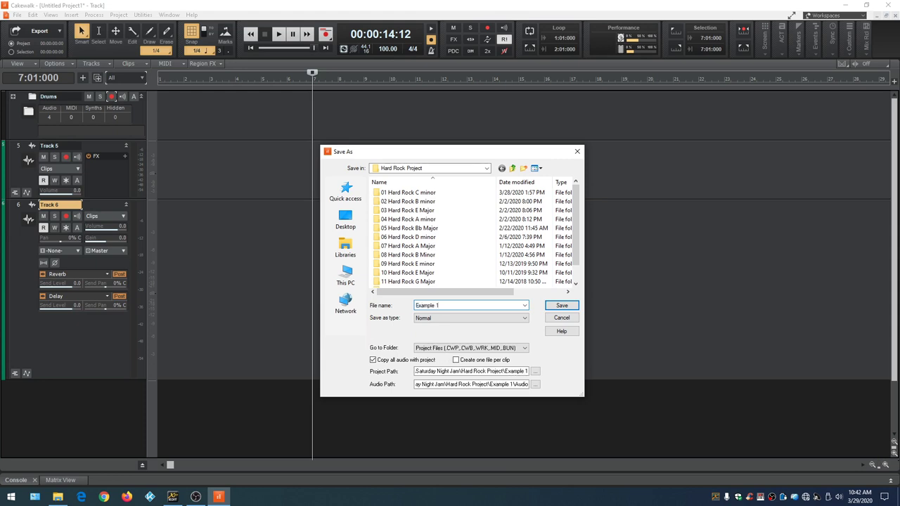
pyautogui.click(563, 307)
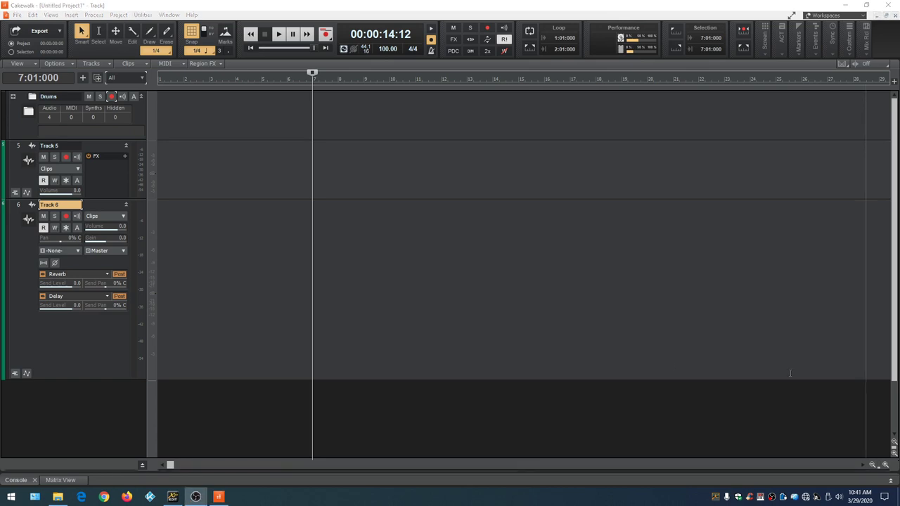
pyautogui.click(110, 325)
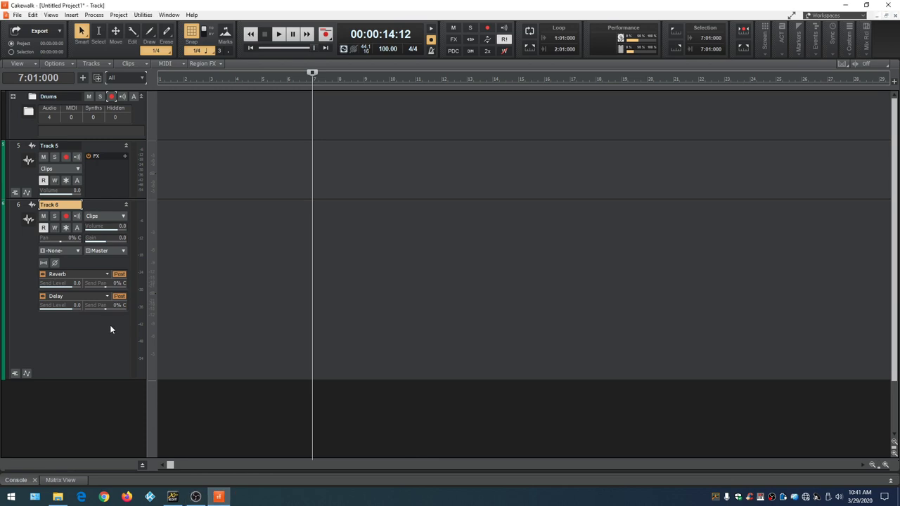